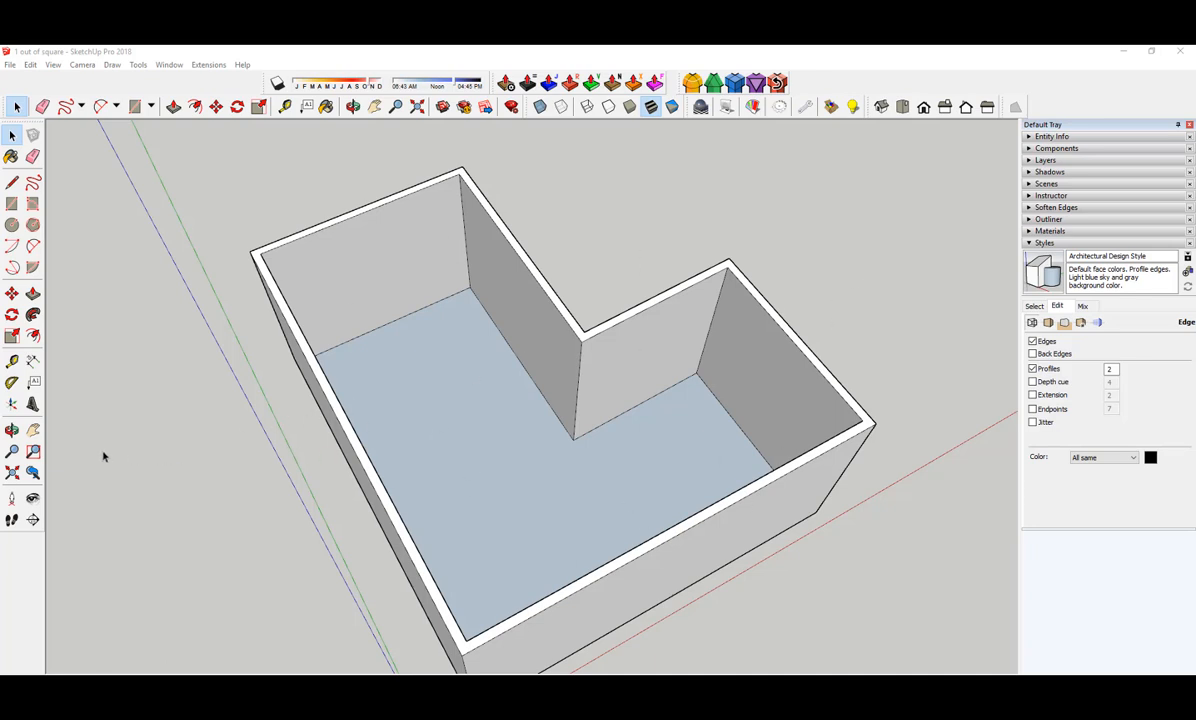
Step: Draw a test rectangle across the wall tops between opposite inner corners, and select the resulting face to inspect its alignment
{"action": "left_click", "coordinate": [12, 203]}
{"action": "left_click", "coordinate": [465, 640]}
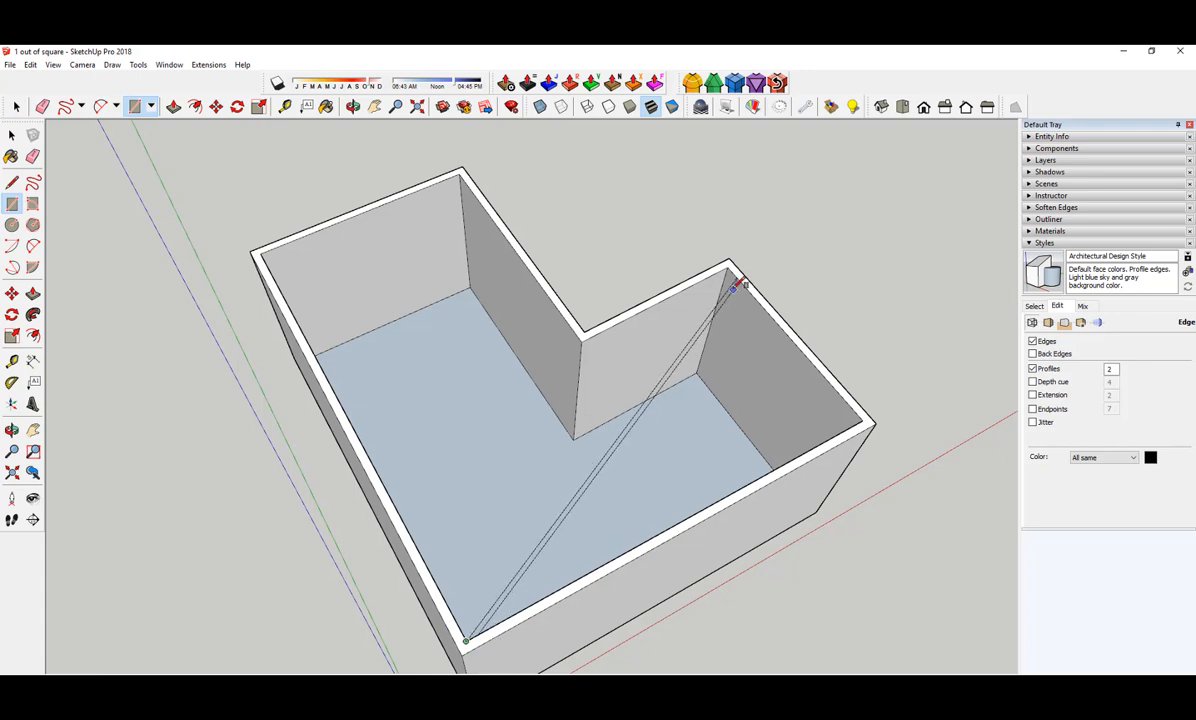
{"action": "left_click", "coordinate": [732, 263]}
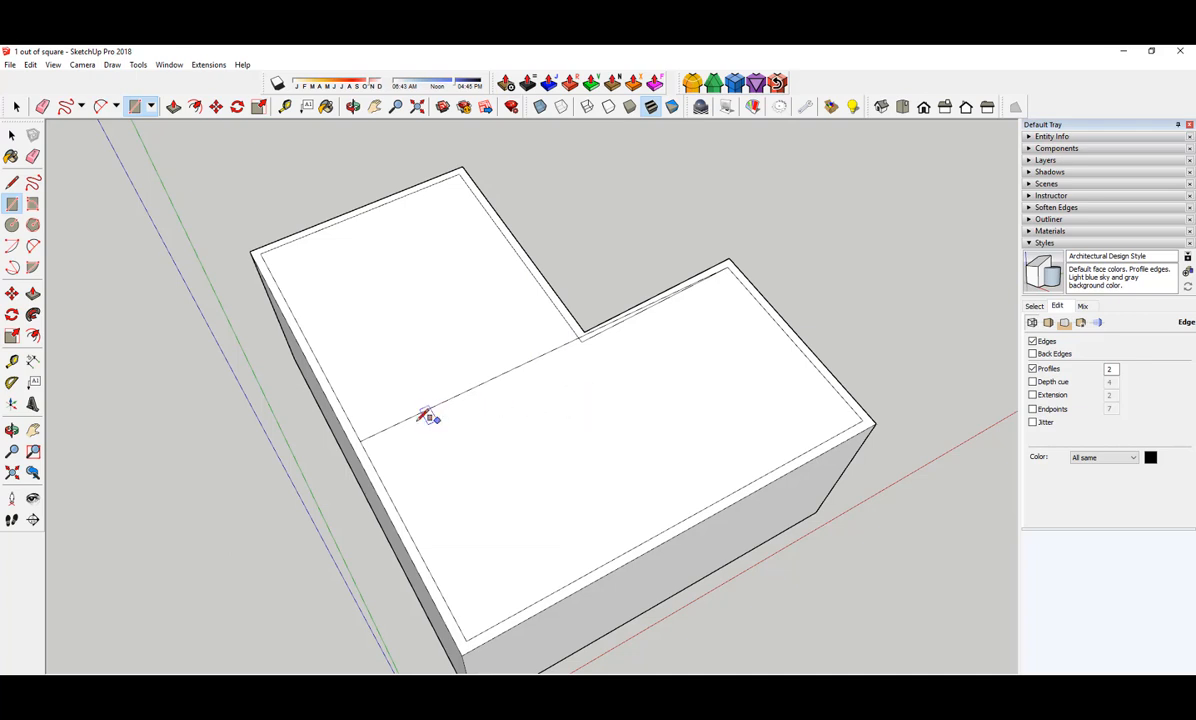
{"action": "key", "text": "space"}
{"action": "left_click", "coordinate": [473, 460]}
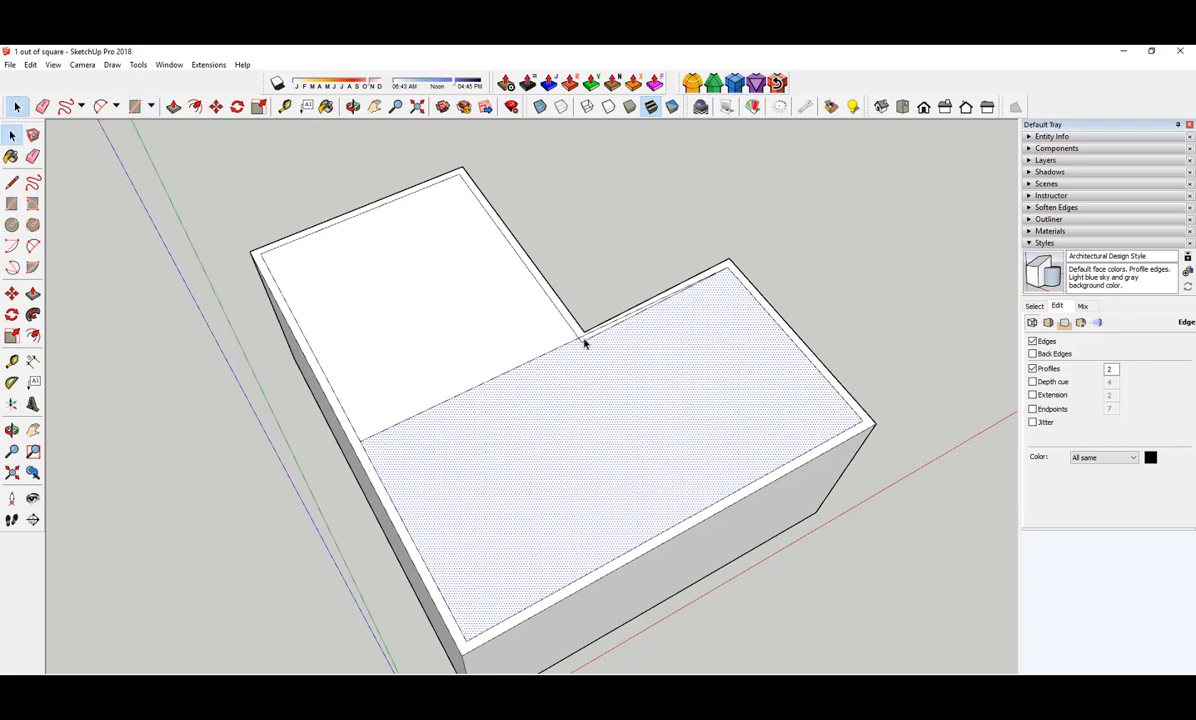
{"action": "scroll", "coordinate": [582, 342], "scroll_direction": "up", "scroll_amount": 2}
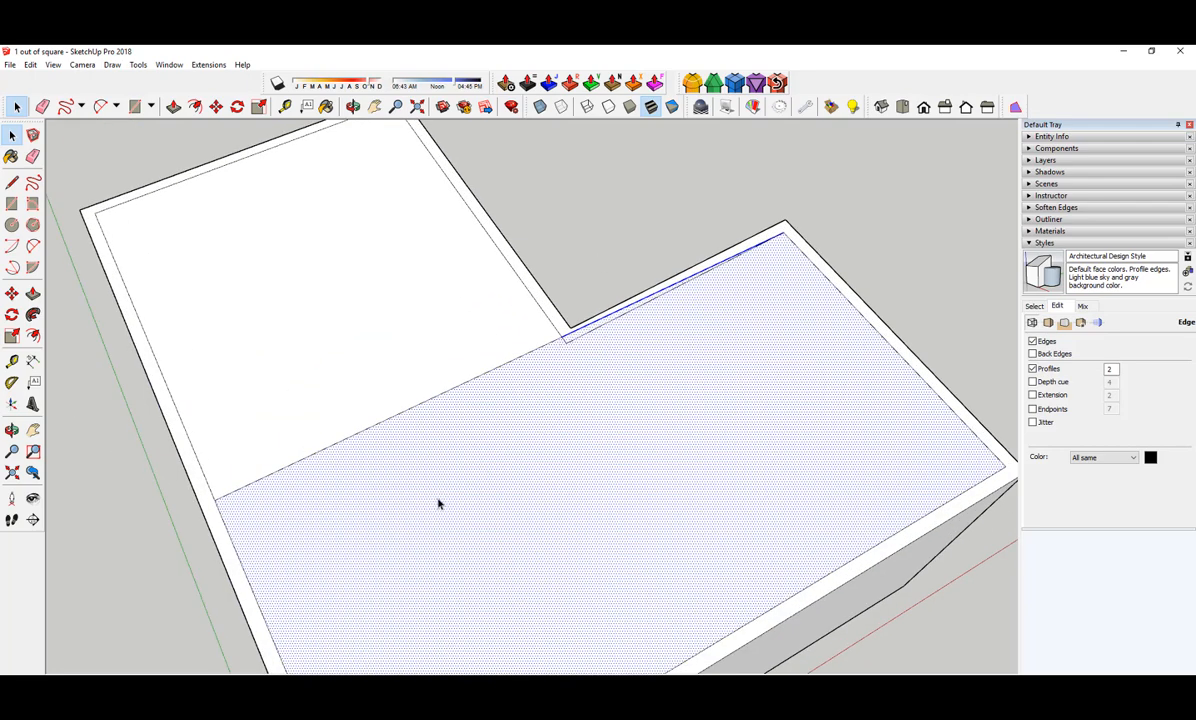
Step: Erase the test rectangle's stray edges and delete the face covering the L-shaped room
{"action": "key", "text": "e"}
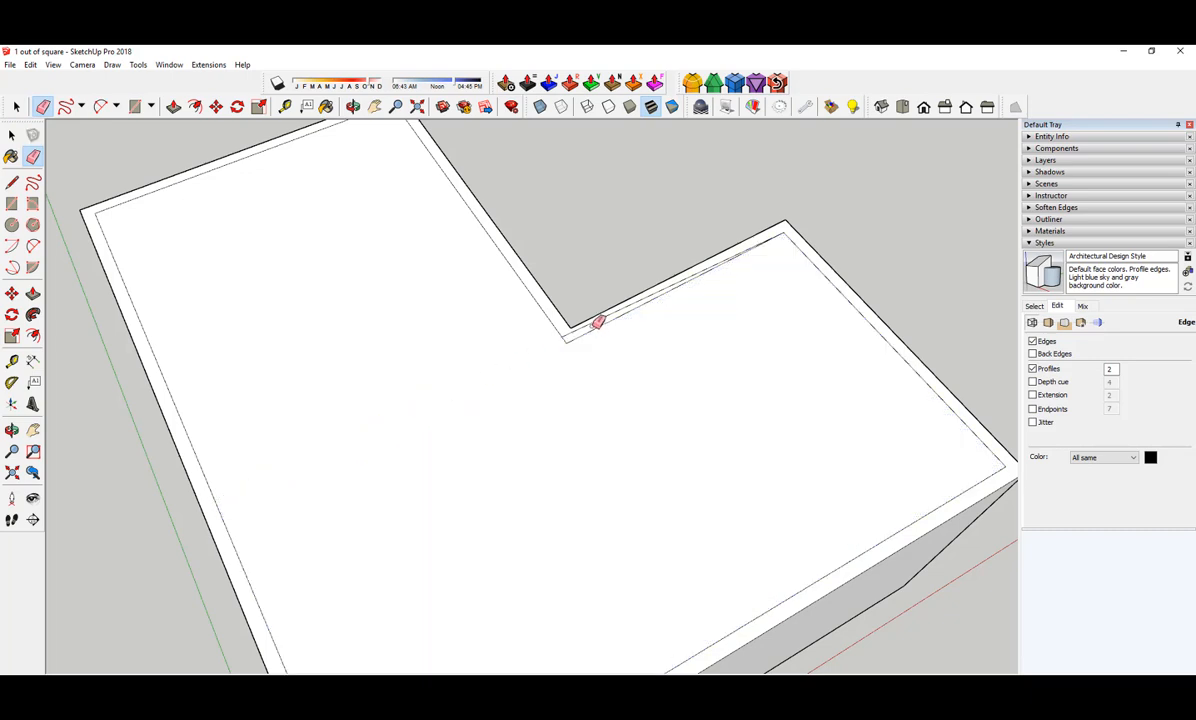
{"action": "scroll", "coordinate": [603, 335], "scroll_direction": "down", "scroll_amount": 5}
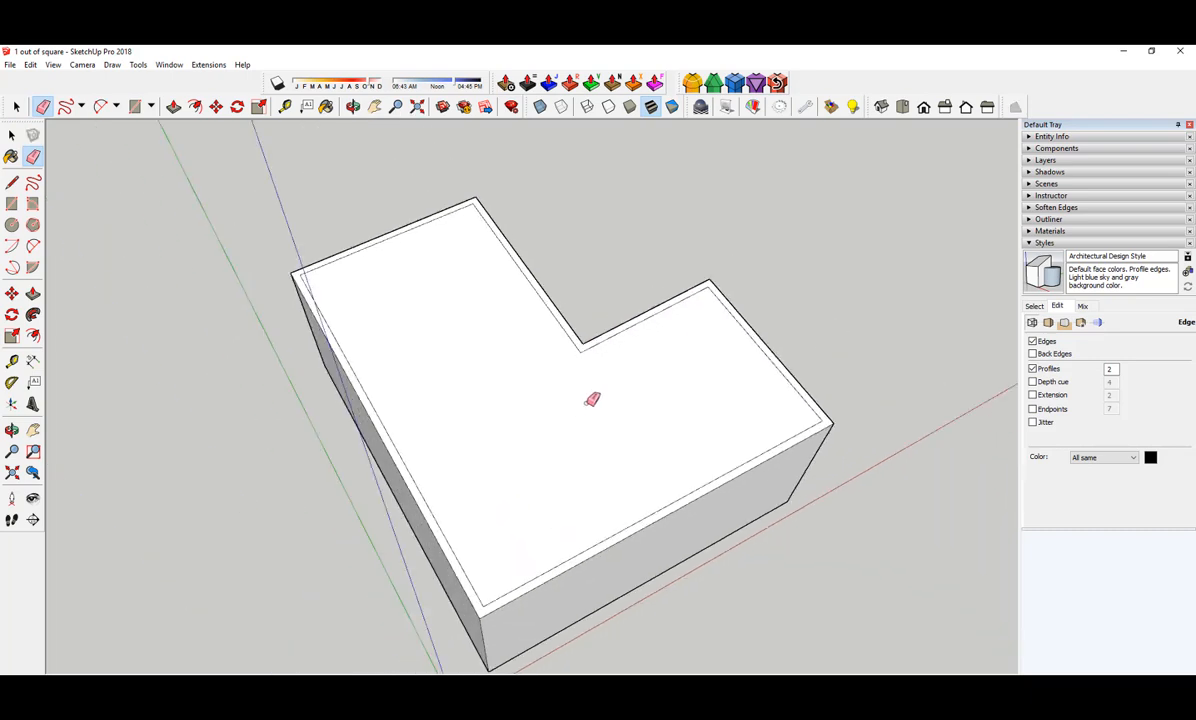
{"action": "key", "text": "space"}
{"action": "left_click", "coordinate": [571, 418]}
{"action": "key", "text": "Delete"}
{"action": "middle_click_drag", "start_coordinate": [603, 430], "coordinate": [619, 376]}
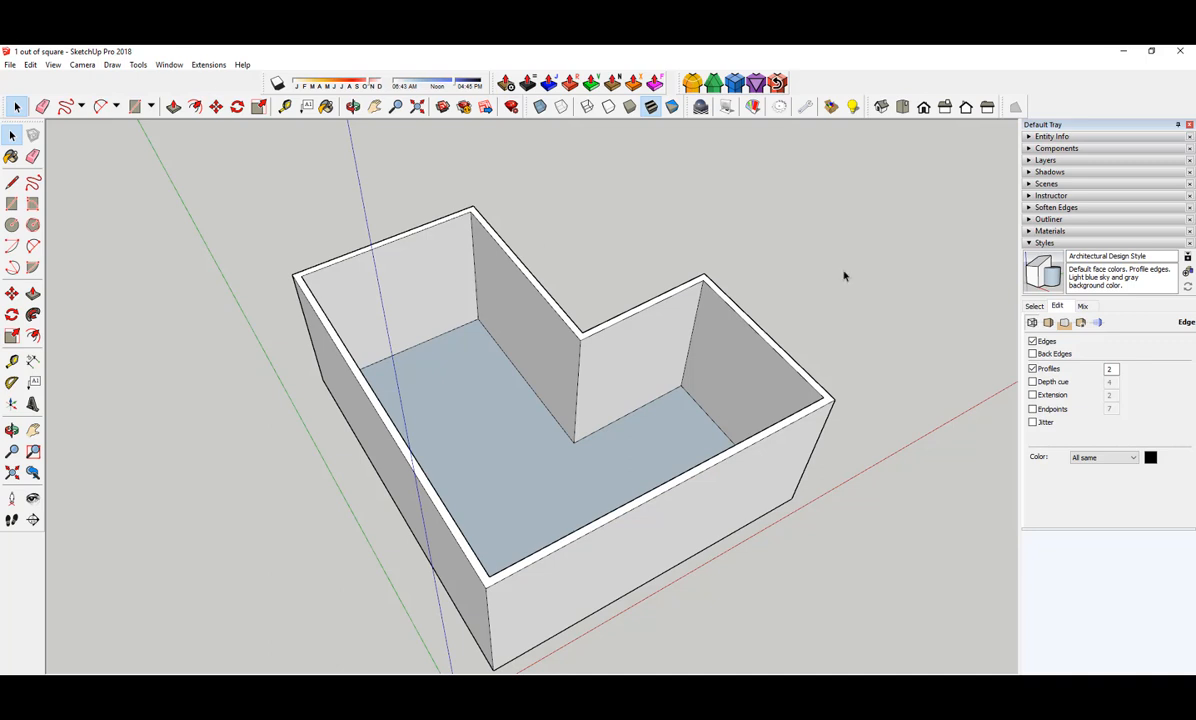
Step: Set the style's edge color to By axis
{"action": "left_click", "coordinate": [1035, 306]}
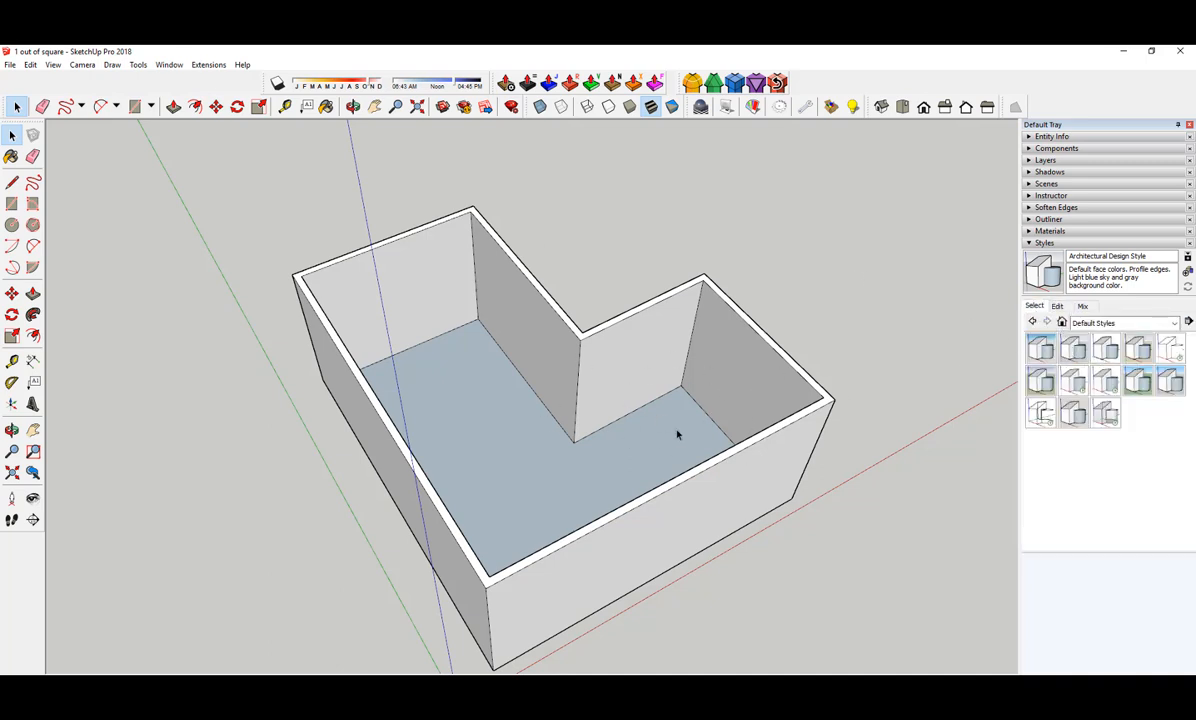
{"action": "left_click", "coordinate": [1058, 307]}
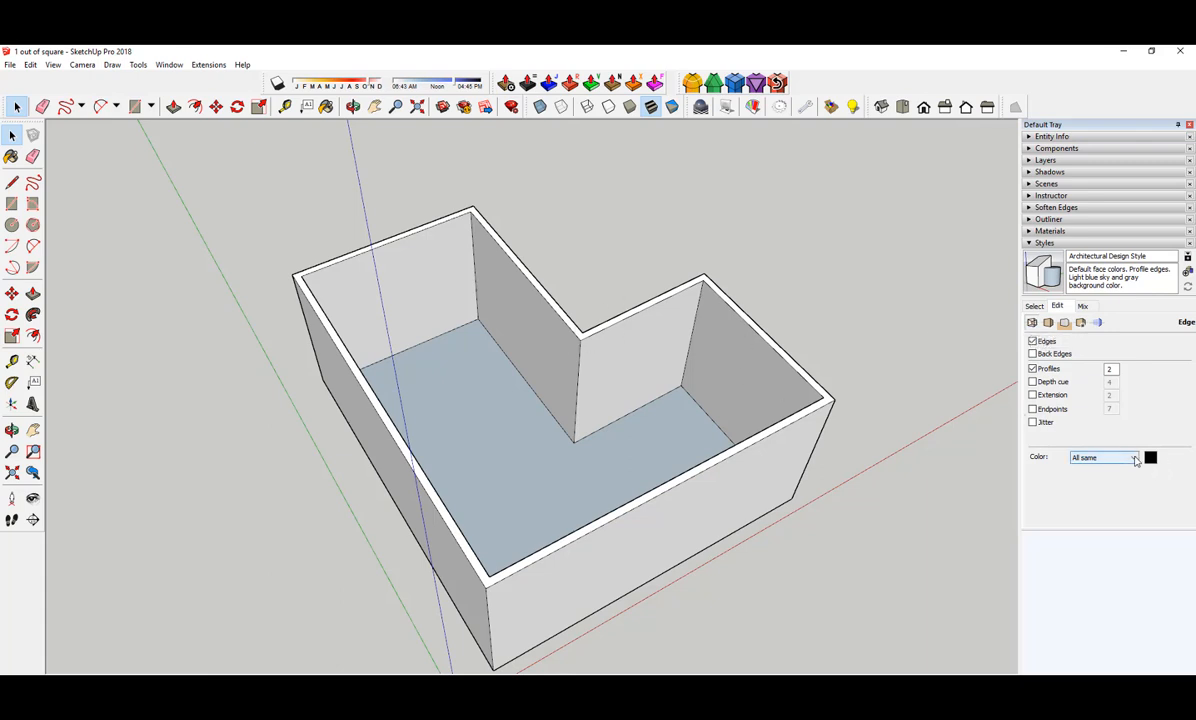
{"action": "left_click", "coordinate": [1104, 458]}
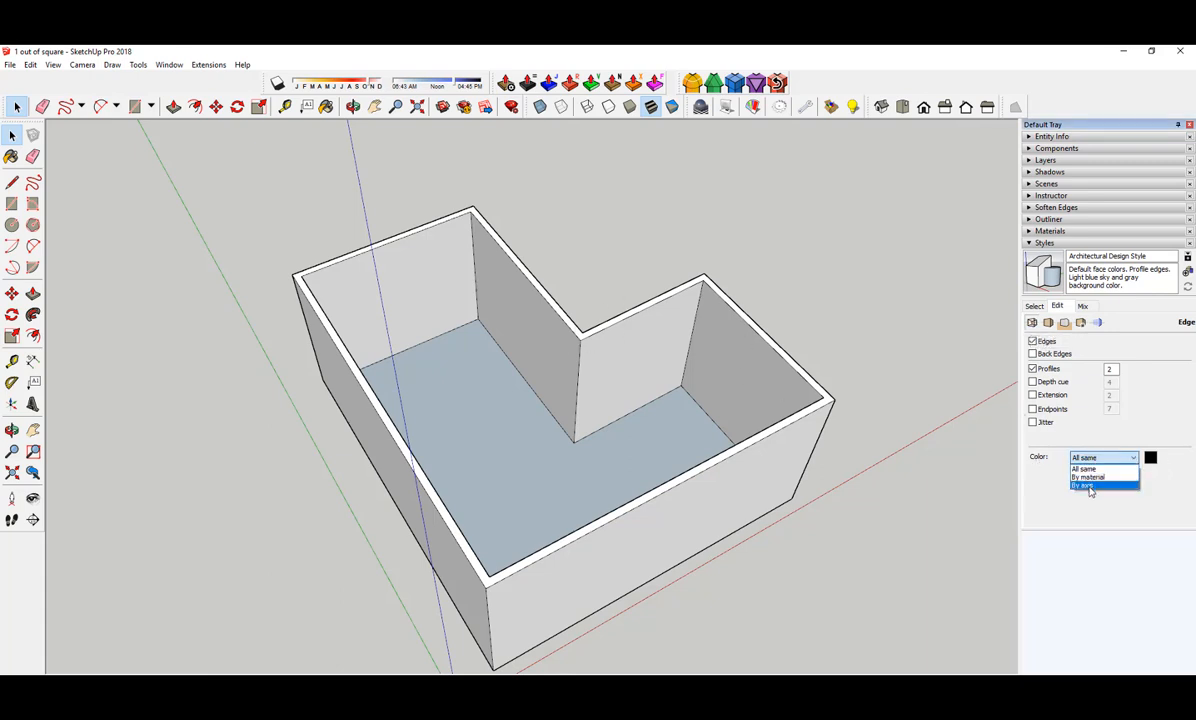
{"action": "left_click", "coordinate": [1088, 486]}
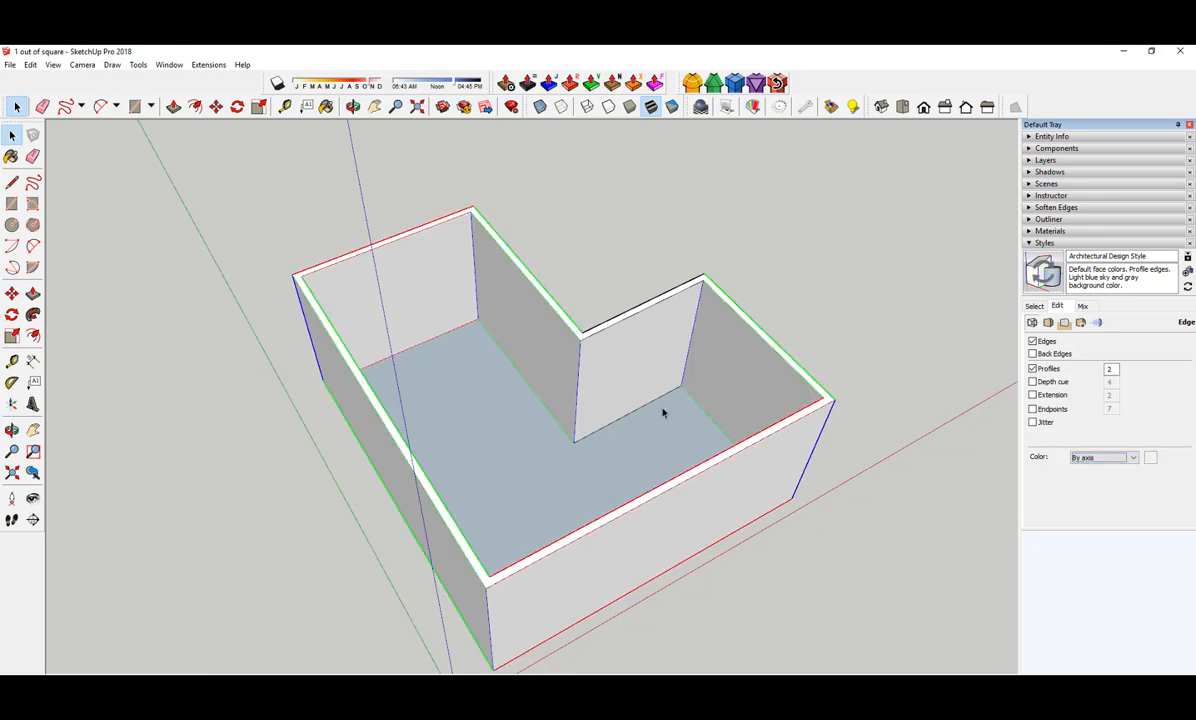
Step: Draw a line parallel to the red axis from the out-of-square wall's protruding floor corner to beyond the adjacent wall
{"action": "scroll", "coordinate": [585, 414], "scroll_direction": "up", "scroll_amount": 3}
{"action": "scroll", "coordinate": [543, 391], "scroll_direction": "down", "scroll_amount": 2}
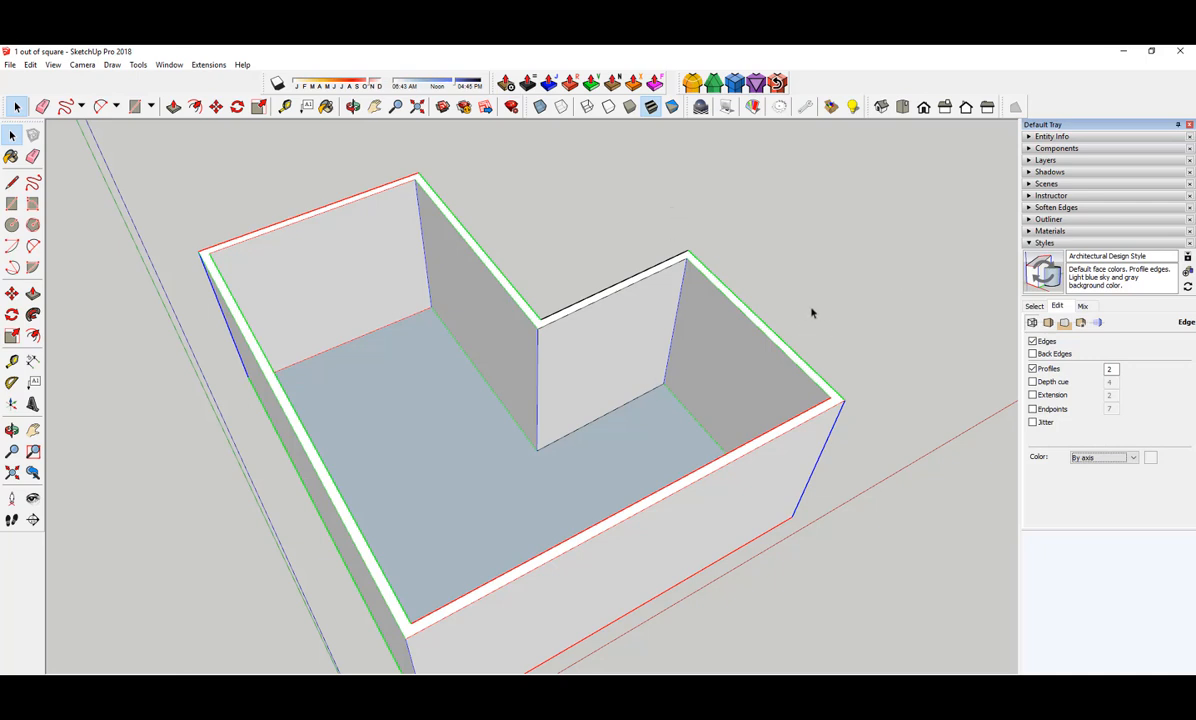
{"action": "scroll", "coordinate": [615, 462], "scroll_direction": "up", "scroll_amount": 3}
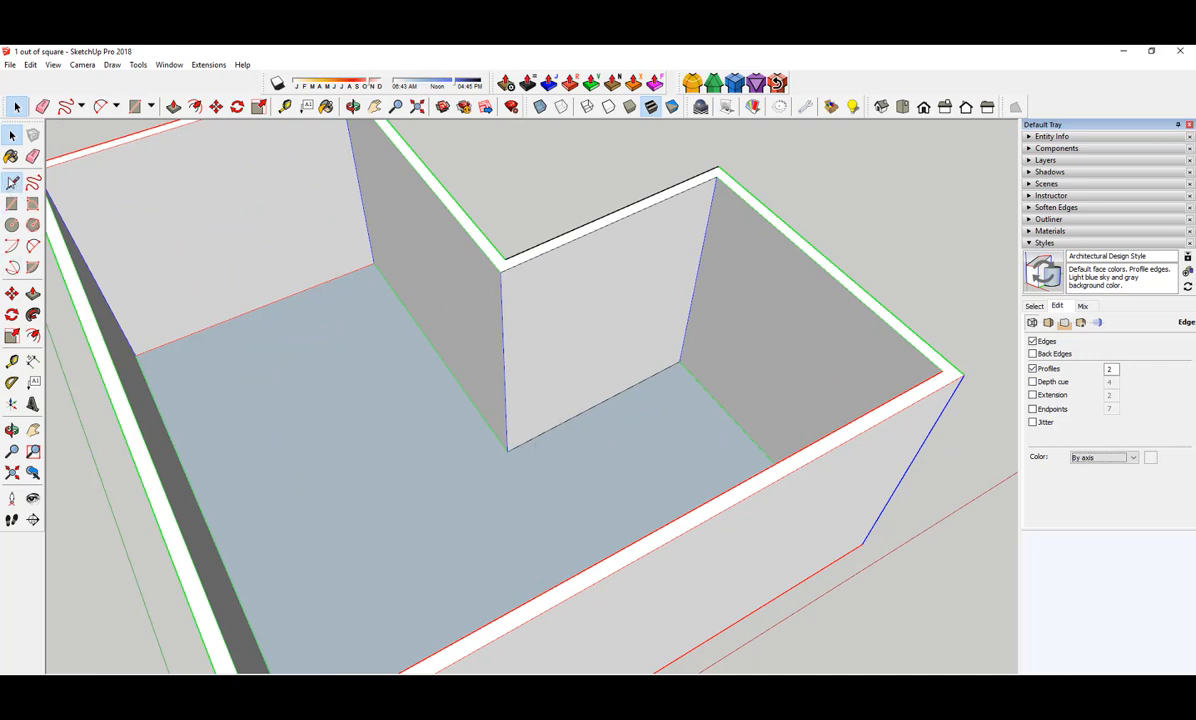
{"action": "left_click", "coordinate": [11, 182]}
{"action": "left_click", "coordinate": [507, 451]}
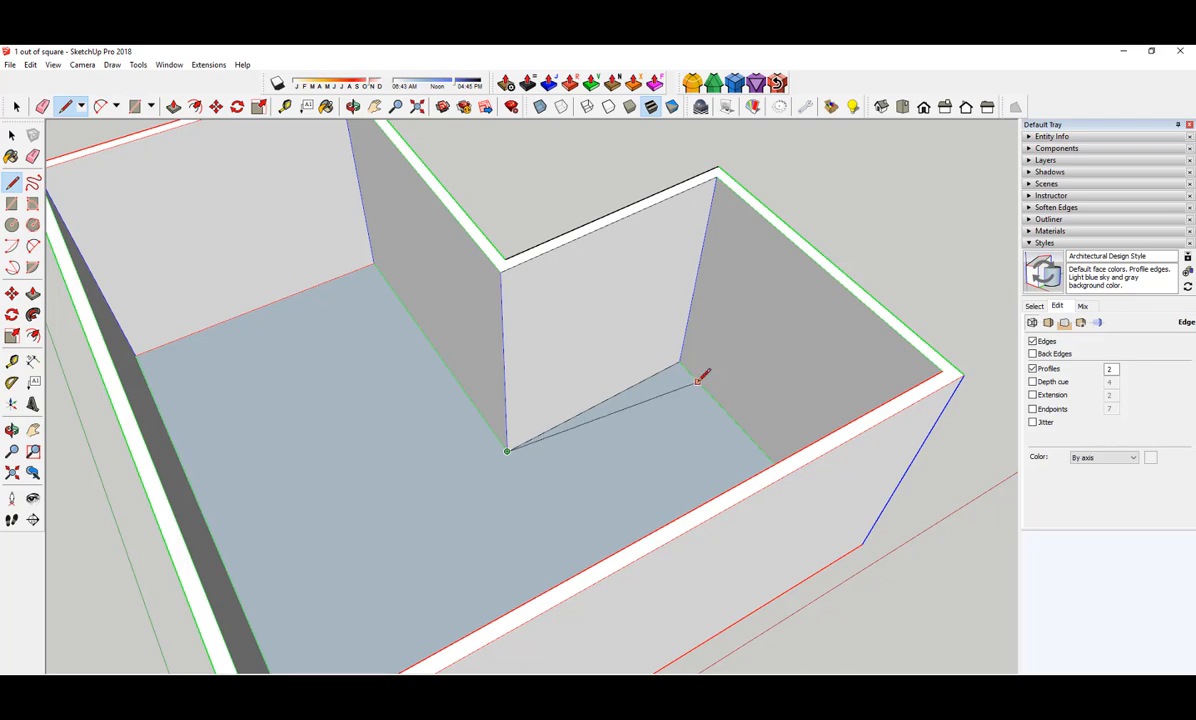
{"action": "left_click", "coordinate": [932, 245]}
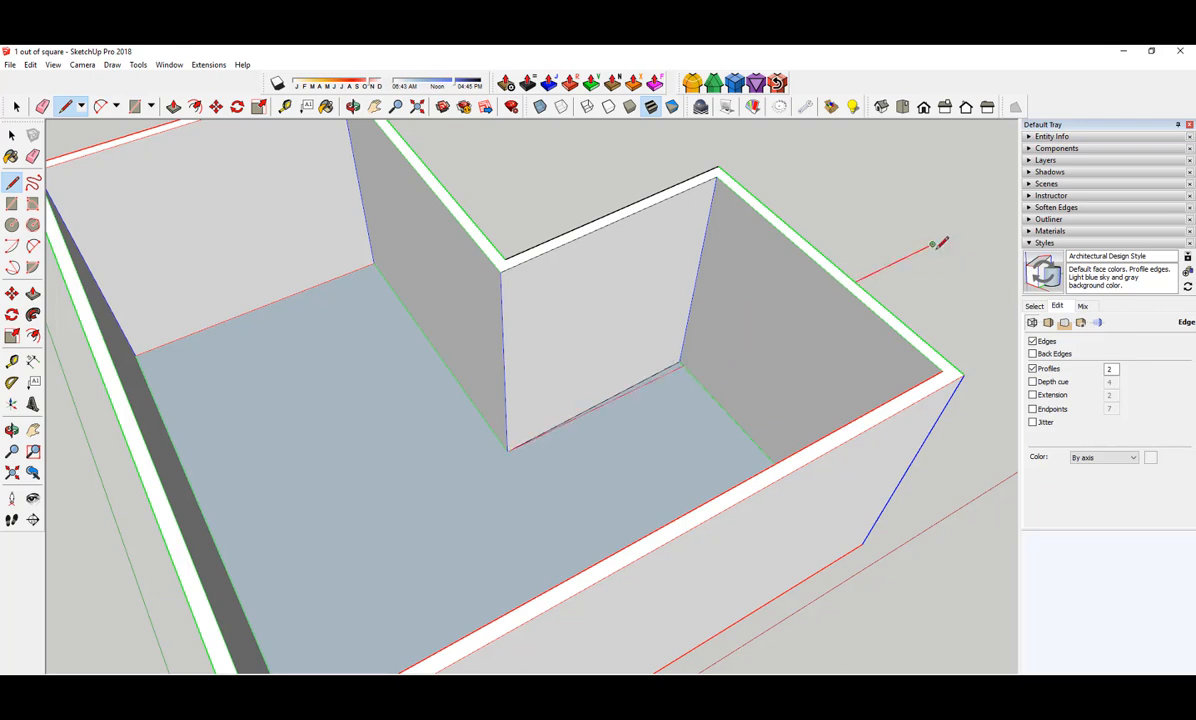
{"action": "key", "text": "space"}
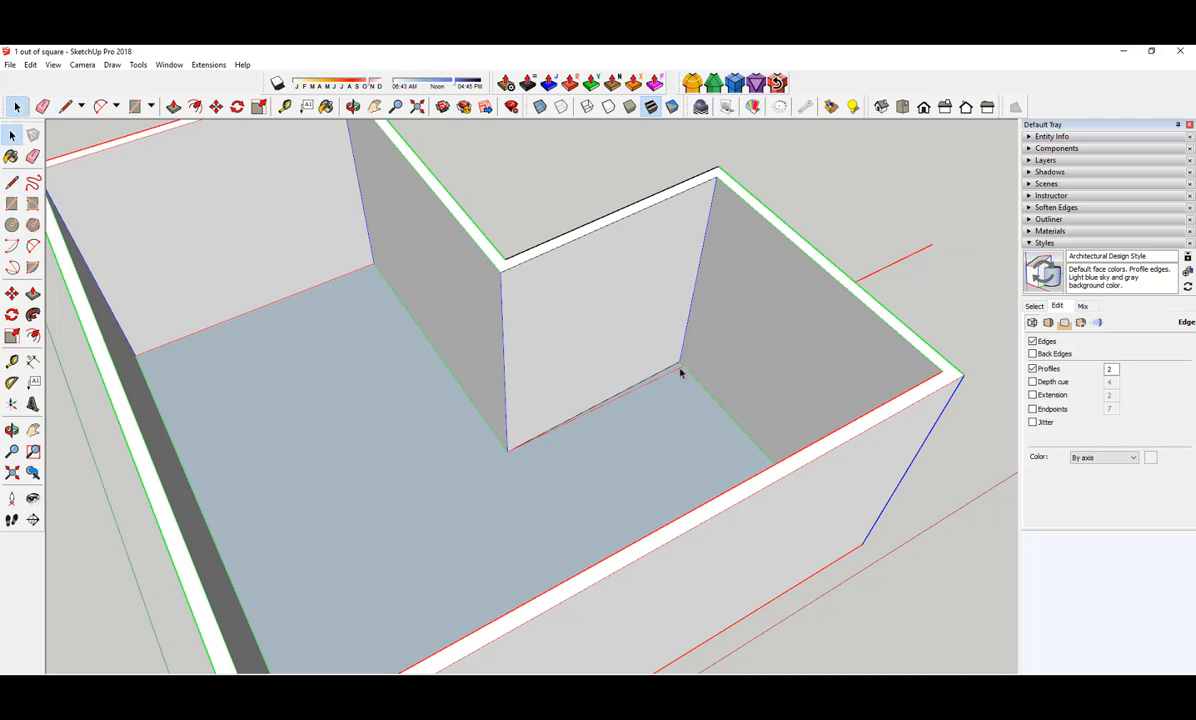
Step: Place a guide parallel to the recessed inner corner's vertical edge, through the point where the red-axis line meets the adjacent wall
{"action": "key", "text": "l"}
{"action": "key", "text": "space"}
{"action": "scroll", "coordinate": [688, 322], "scroll_direction": "up", "scroll_amount": 6}
{"action": "key", "text": "t"}
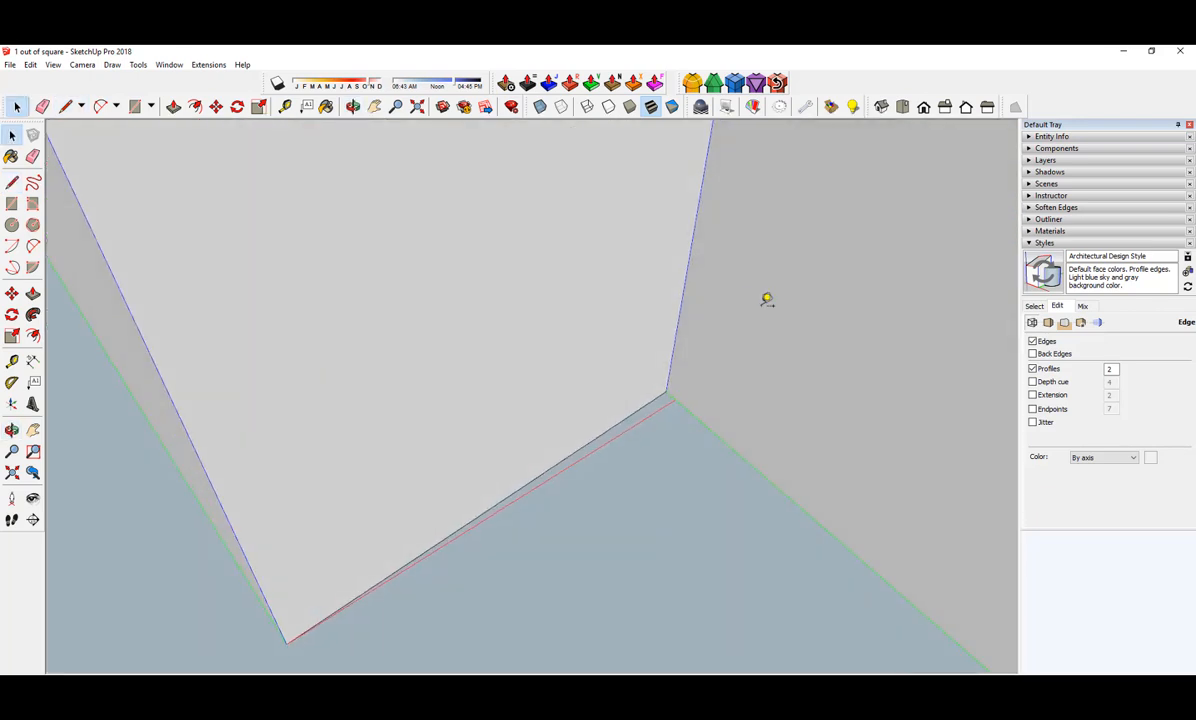
{"action": "left_click", "coordinate": [680, 305]}
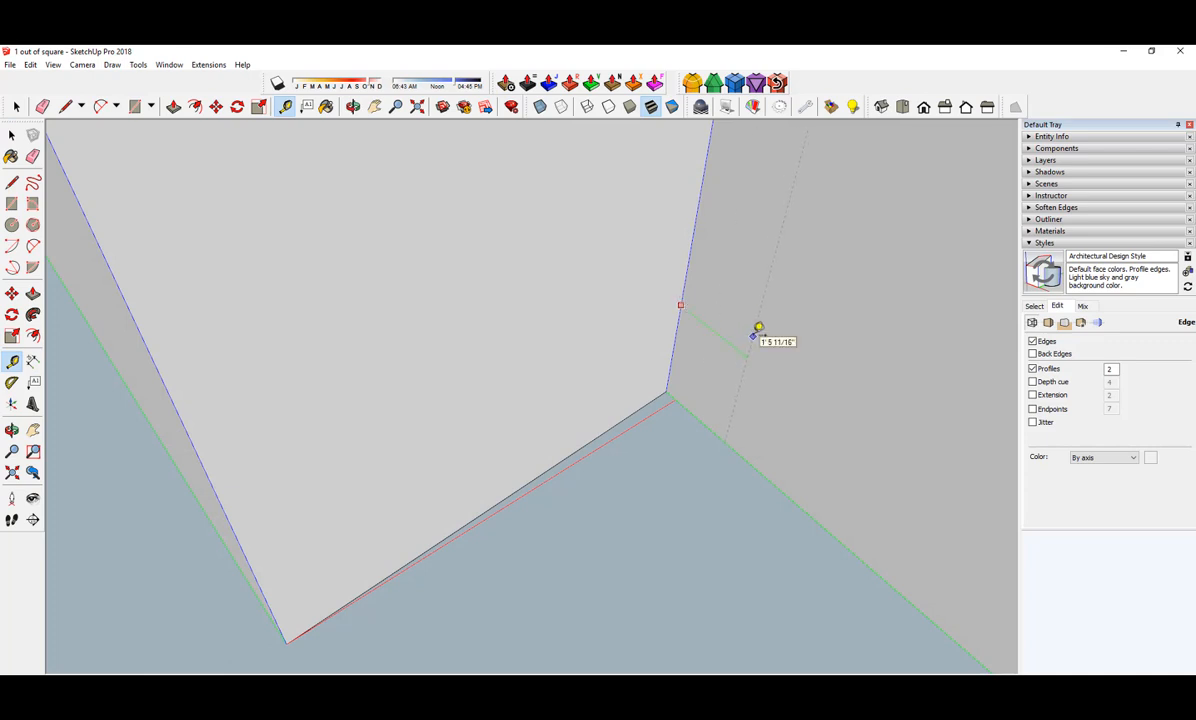
{"action": "left_click", "coordinate": [678, 396]}
{"action": "key", "text": "space"}
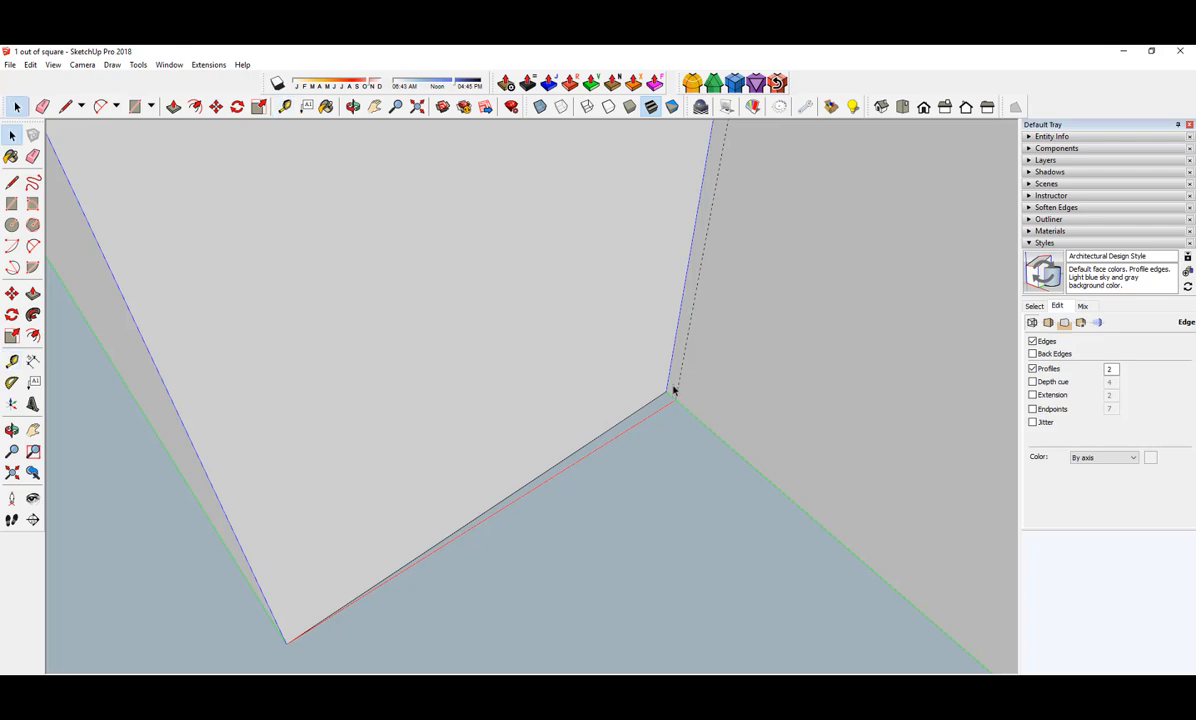
Step: Move the recessed corner's vertical edge onto the guide so the inner wall face follows the red axis
{"action": "left_click", "coordinate": [669, 377]}
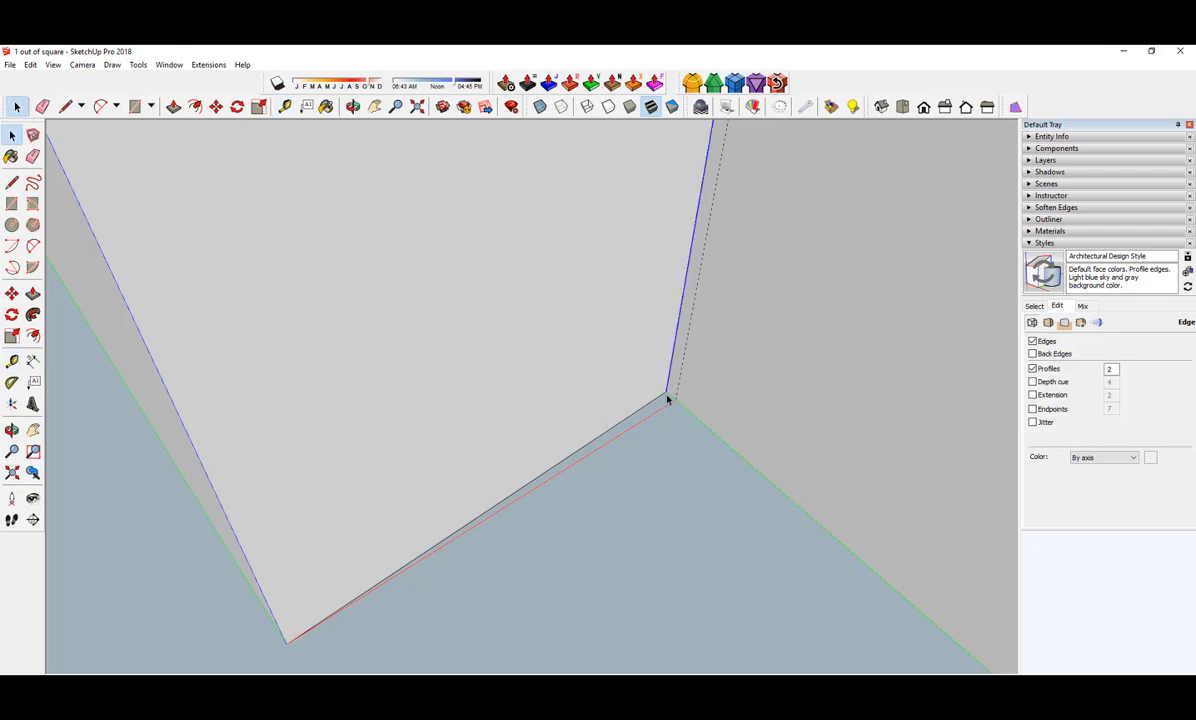
{"action": "key", "text": "Delete"}
{"action": "key", "text": "m"}
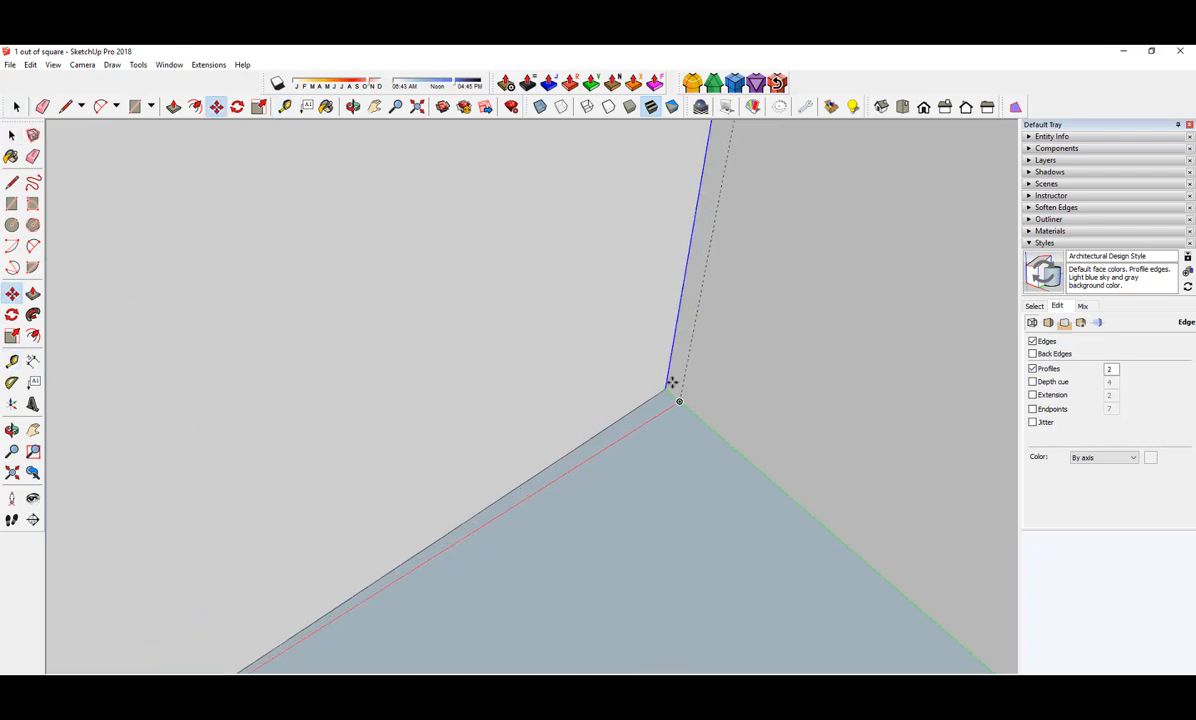
{"action": "left_click_drag", "start_coordinate": [672, 382], "coordinate": [680, 401]}
{"action": "key", "text": "space"}
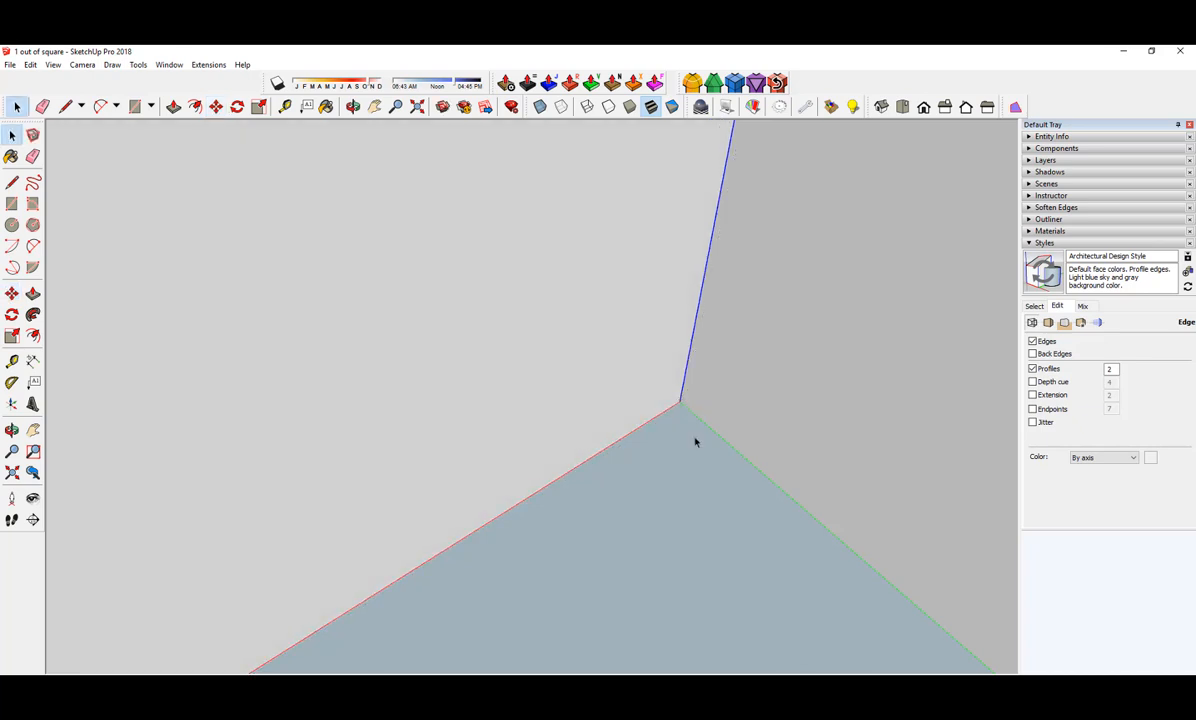
{"action": "scroll", "coordinate": [695, 441], "scroll_direction": "down", "scroll_amount": 5}
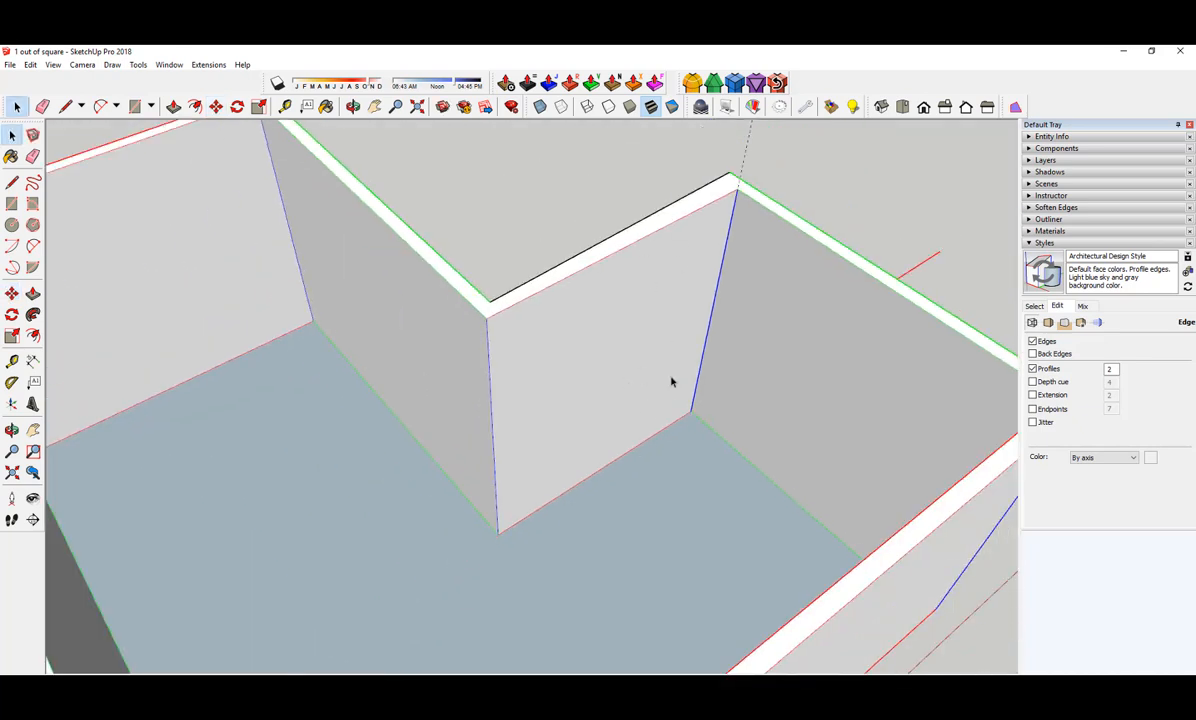
Step: Draw a red-axis line along the skewed wall's top from its outer re-entrant corner to the end wall's outer edge
{"action": "middle_click_drag", "start_coordinate": [788, 325], "coordinate": [561, 421]}
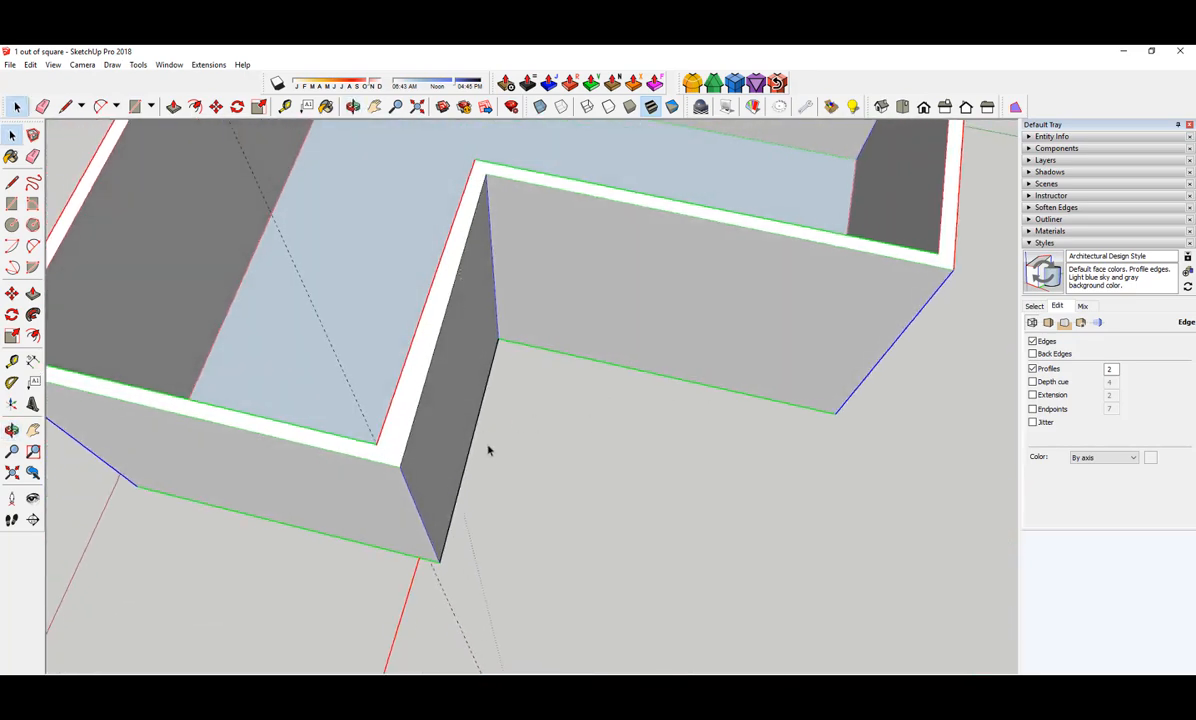
{"action": "middle_click_drag", "start_coordinate": [488, 450], "coordinate": [470, 422]}
{"action": "key", "text": "e"}
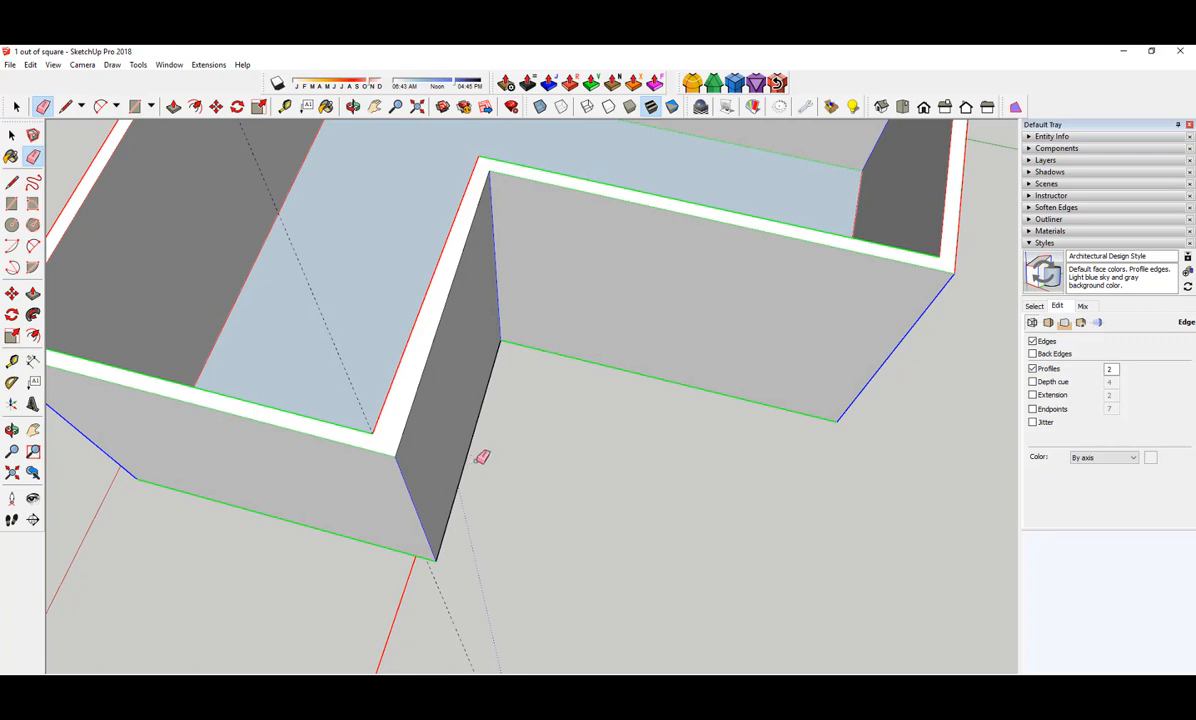
{"action": "key", "text": "l"}
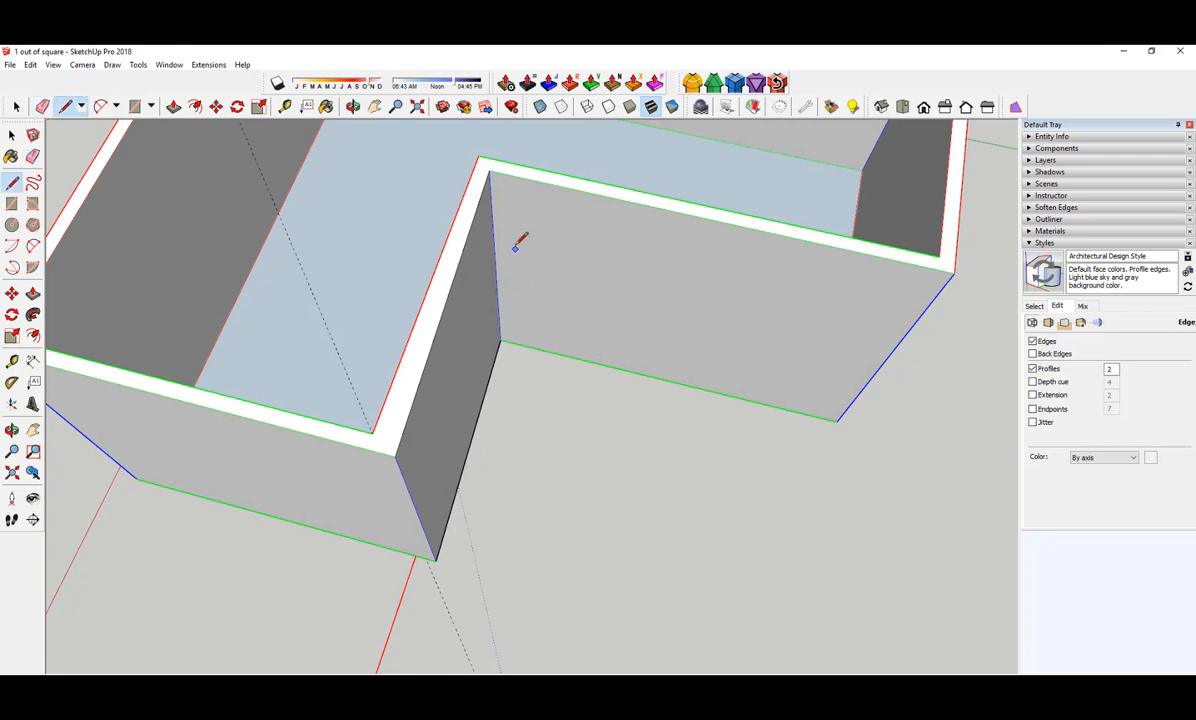
{"action": "left_click", "coordinate": [488, 171]}
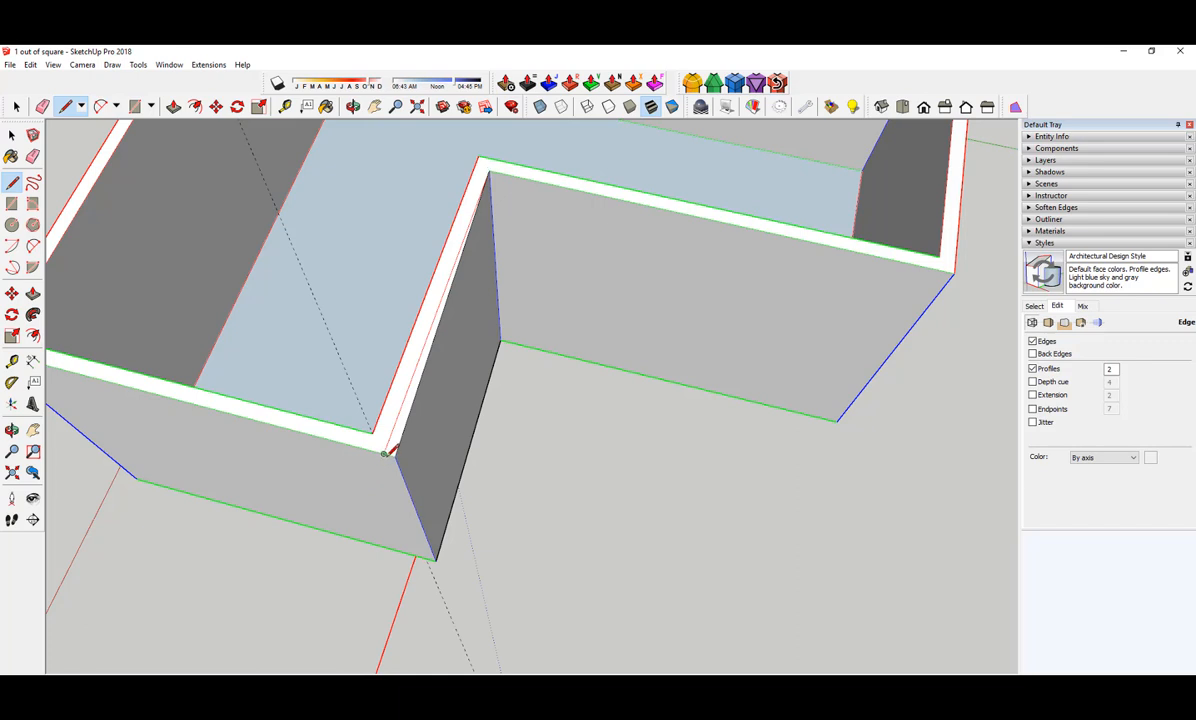
{"action": "key", "text": "space"}
Step: Draw a red-axis line from the outer re-entrant corner's base past the end wall, and connect it vertically to the top line
{"action": "key", "text": "l"}
{"action": "left_click", "coordinate": [500, 340]}
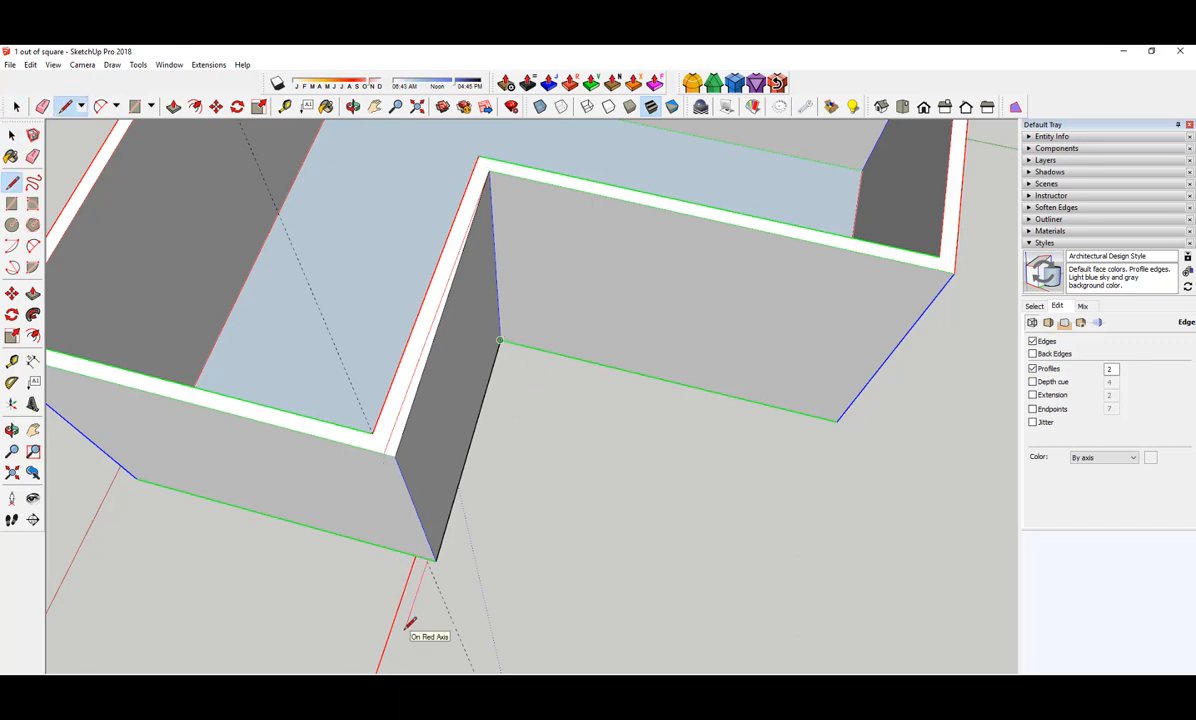
{"action": "key", "text": "space"}
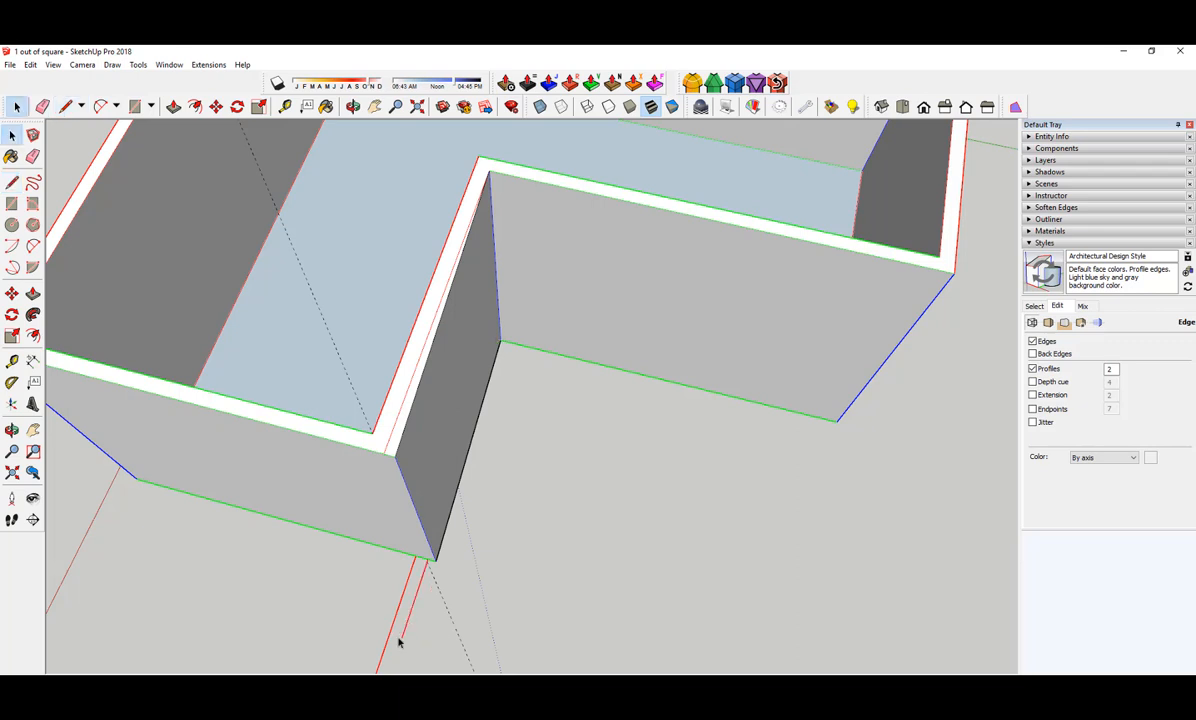
{"action": "key", "text": "l"}
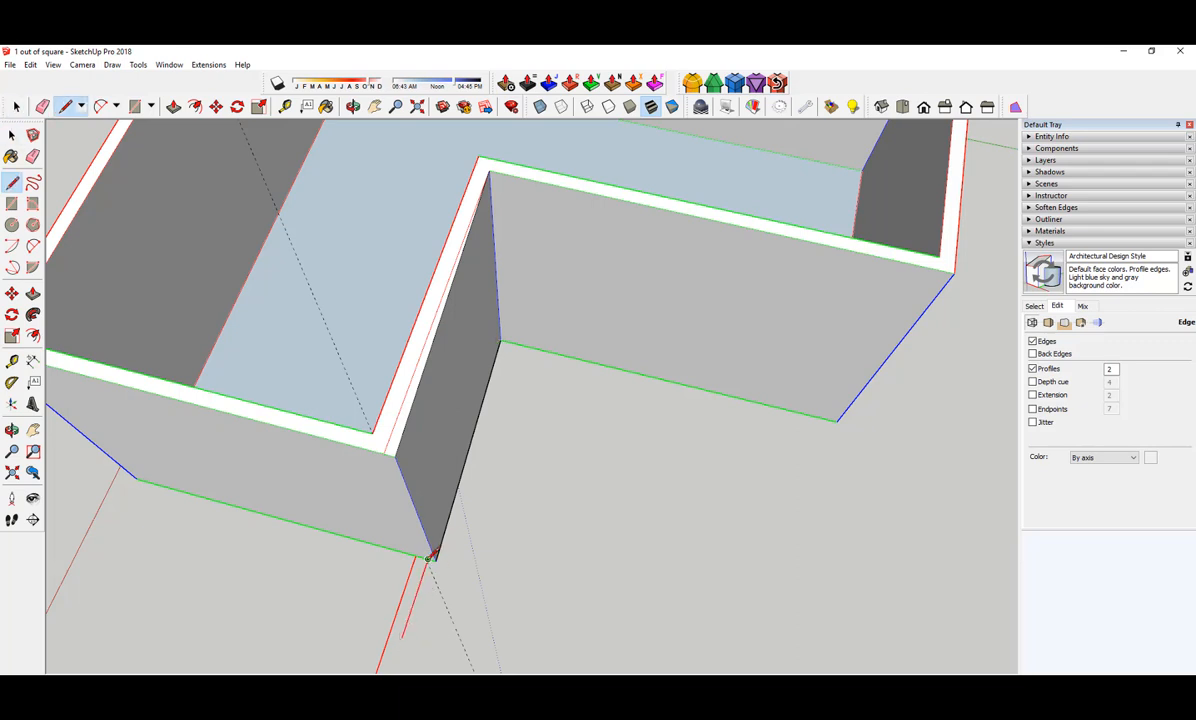
{"action": "left_click", "coordinate": [429, 557]}
{"action": "left_click", "coordinate": [384, 445]}
{"action": "key", "text": "space"}
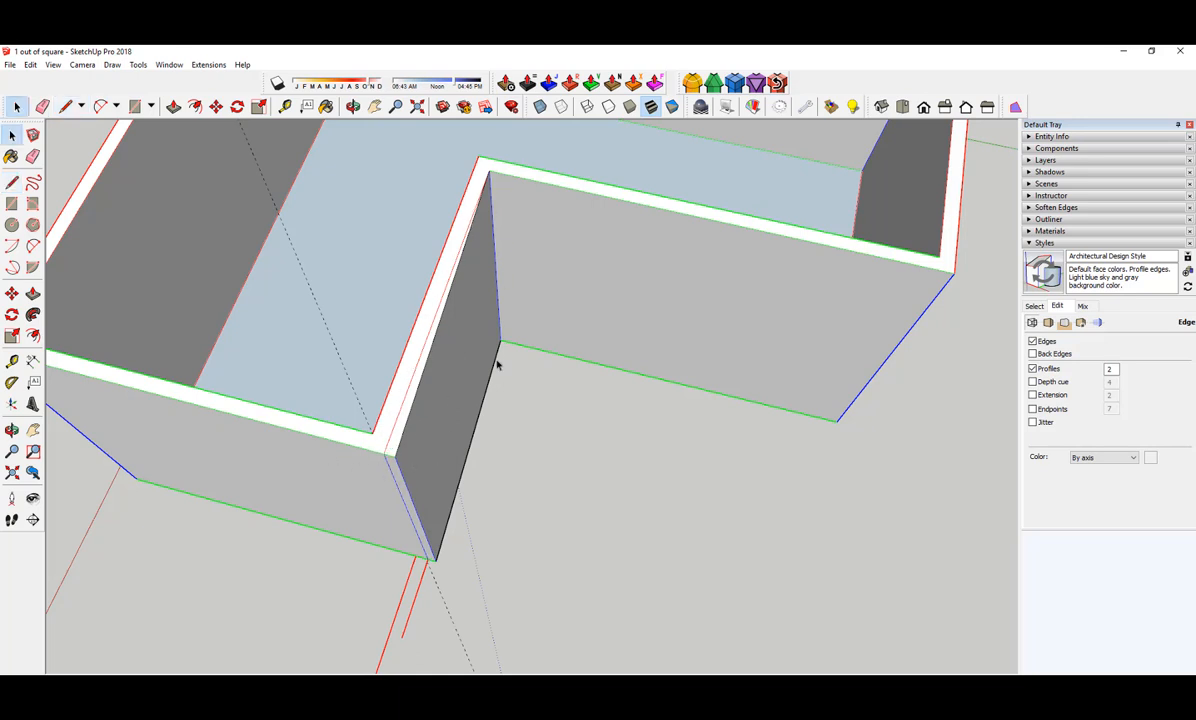
Step: Erase the skewed wall's old outer edges beyond the new axis-aligned lines
{"action": "key", "text": "e"}
{"action": "left_click", "coordinate": [398, 460]}
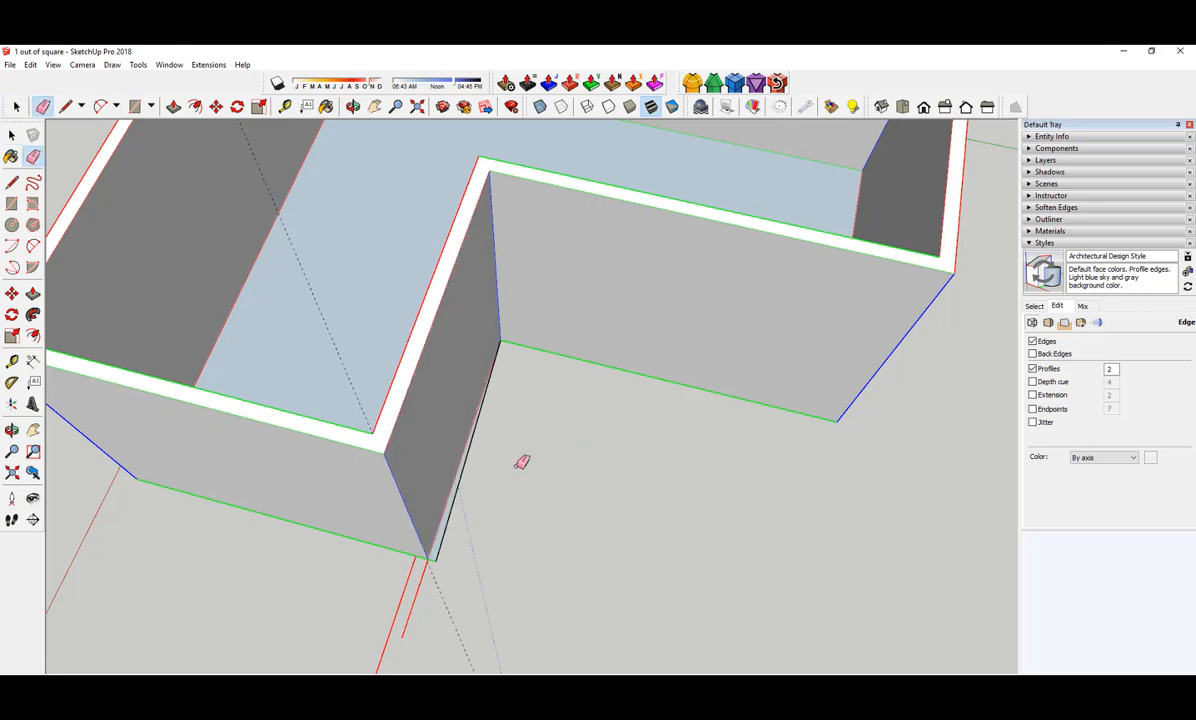
{"action": "left_click_drag", "start_coordinate": [449, 530], "coordinate": [440, 545]}
{"action": "mouse_move", "coordinate": [494, 523]}
{"action": "middle_mouse_down"}
{"action": "mouse_move", "coordinate": [1075, 463]}
{"action": "mouse_move", "coordinate": [254, 376]}
{"action": "mouse_move", "coordinate": [937, 422]}
{"action": "mouse_move", "coordinate": [707, 507]}
{"action": "middle_mouse_up"}
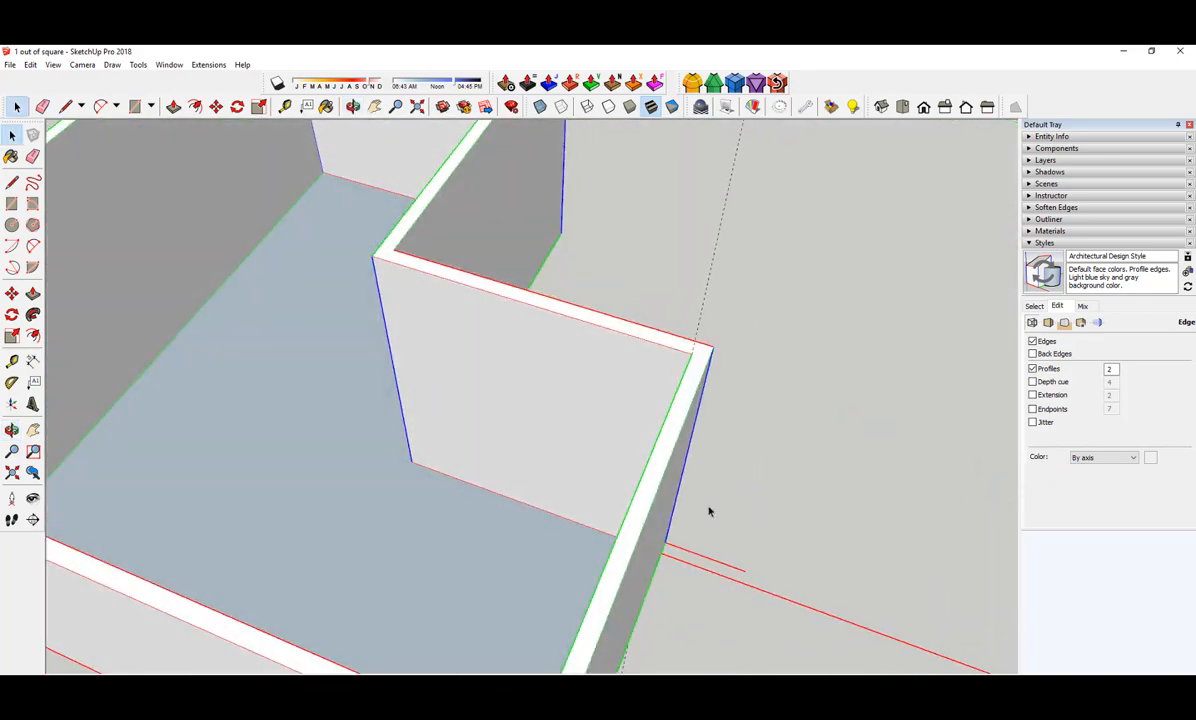
{"action": "key", "text": "space"}
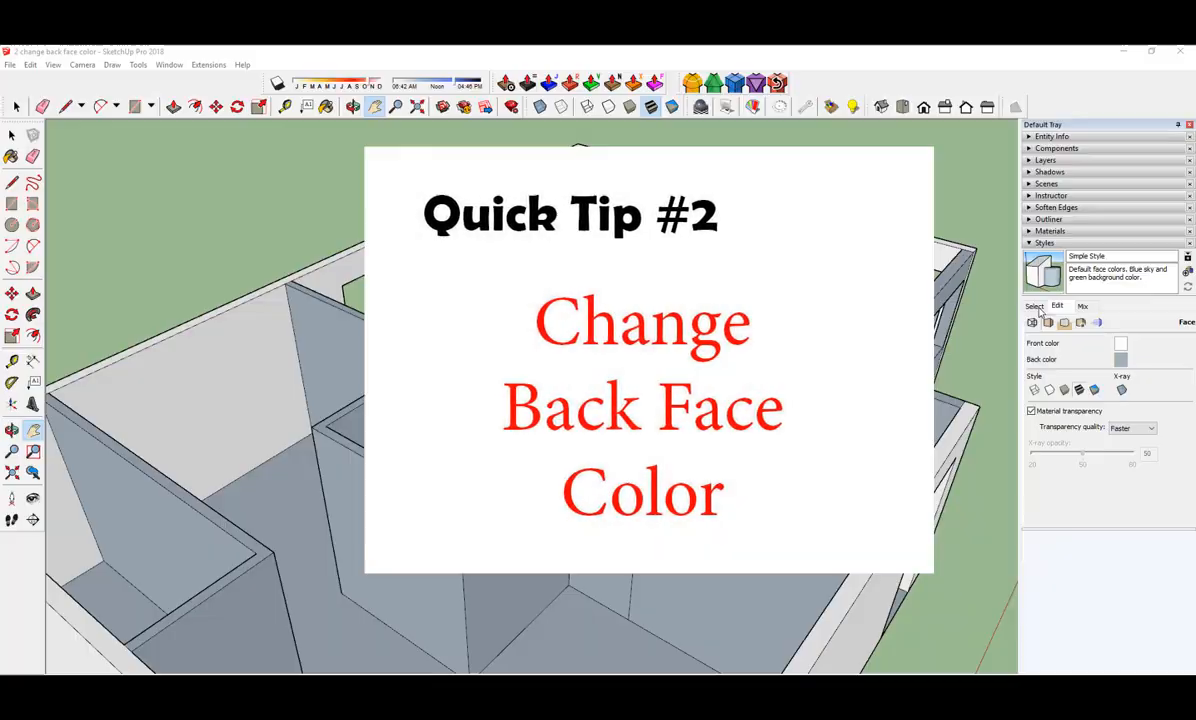
Step: Show the Default Styles collection and examine the front and back face colors of the interior walls around the house
{"action": "left_click", "coordinate": [1036, 307]}
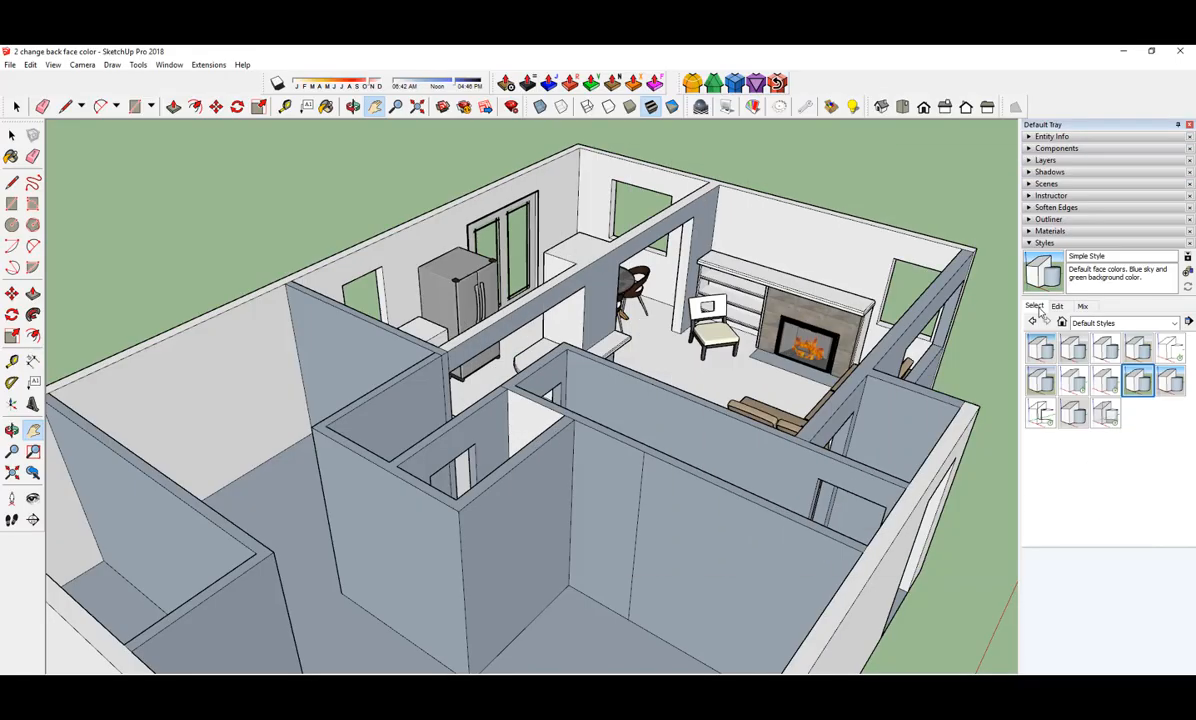
{"action": "scroll", "coordinate": [651, 313], "scroll_direction": "up", "scroll_amount": 5}
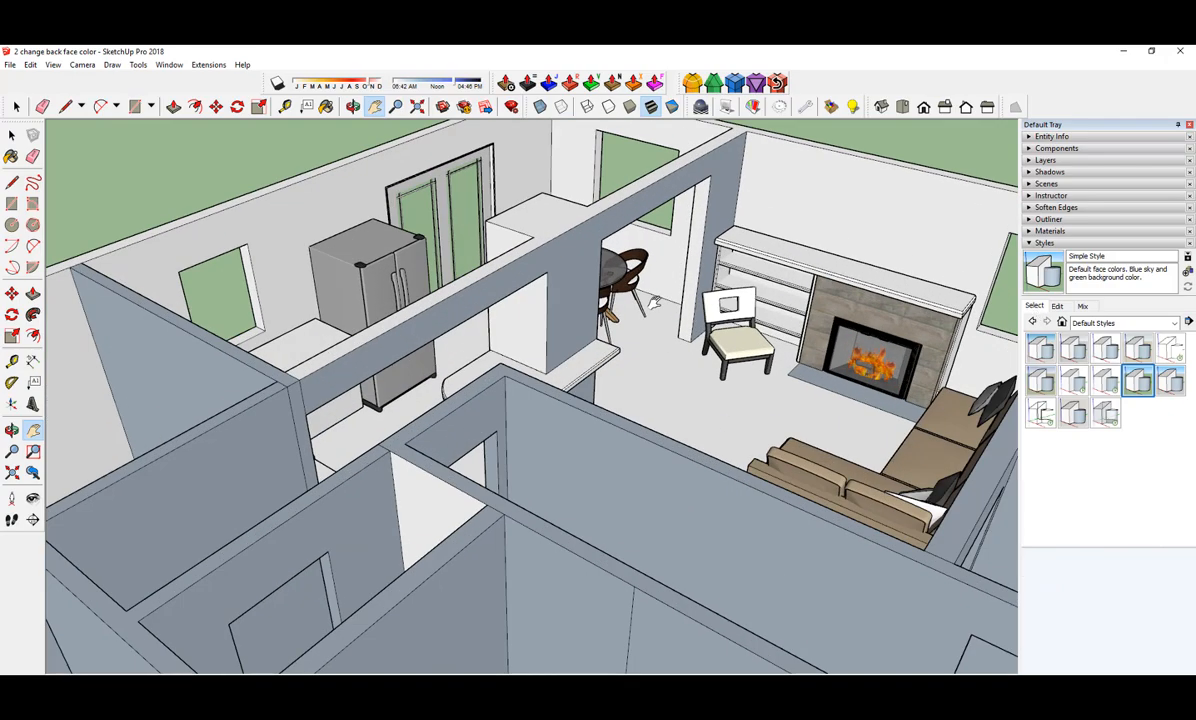
{"action": "middle_click_drag", "start_coordinate": [651, 313], "coordinate": [595, 411]}
{"action": "scroll", "coordinate": [593, 428], "scroll_direction": "down", "scroll_amount": 5}
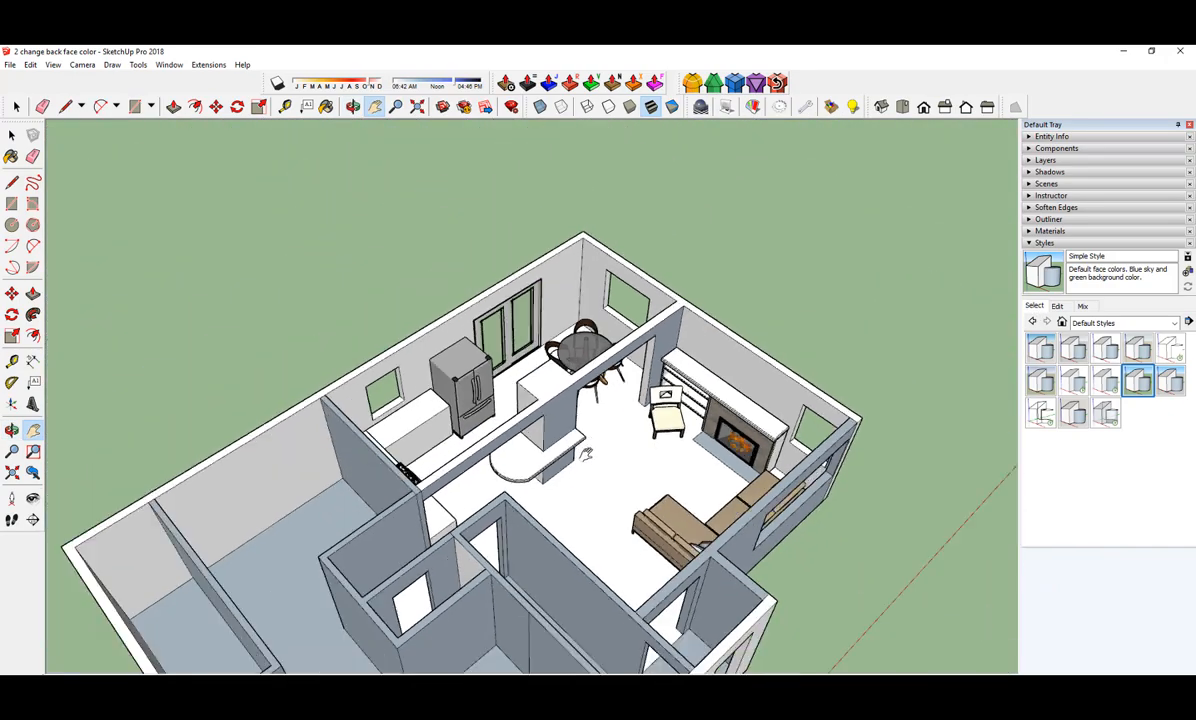
{"action": "middle_click_drag", "start_coordinate": [587, 454], "coordinate": [630, 300]}
{"action": "scroll", "coordinate": [557, 450], "scroll_direction": "up", "scroll_amount": 3}
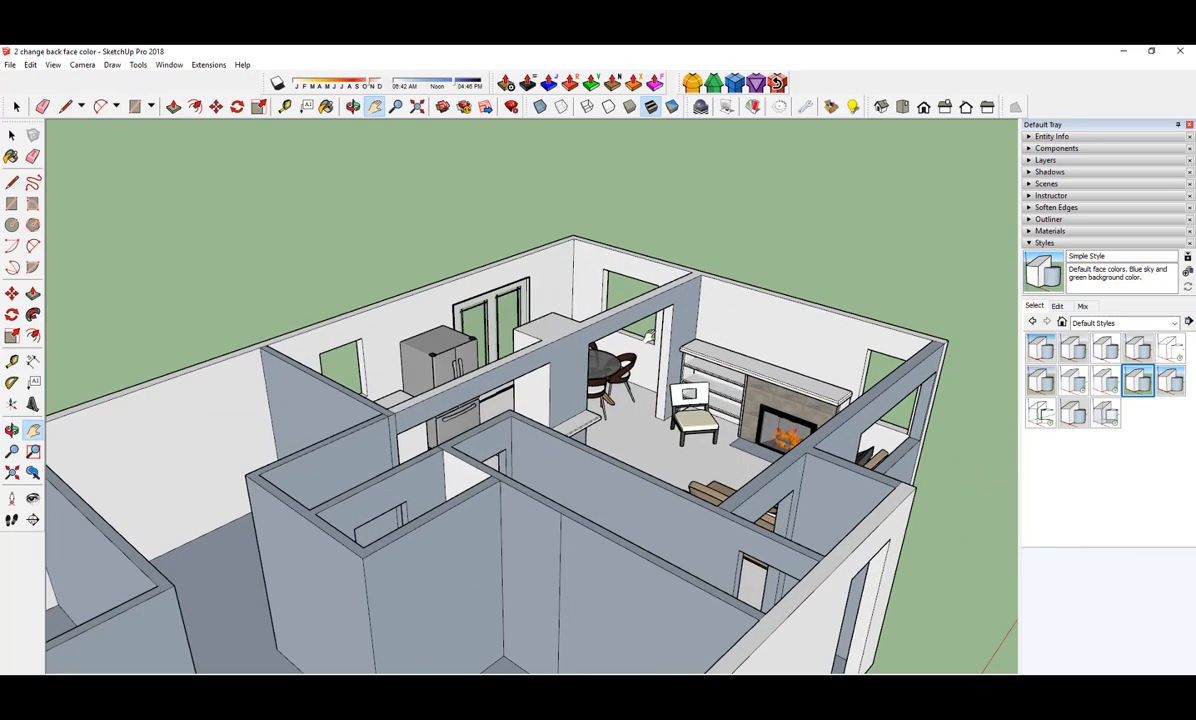
{"action": "scroll", "coordinate": [675, 296], "scroll_direction": "up", "scroll_amount": 3}
{"action": "mouse_move", "coordinate": [690, 287]}
{"action": "middle_mouse_down"}
{"action": "mouse_move", "coordinate": [715, 307]}
{"action": "mouse_move", "coordinate": [664, 362]}
{"action": "mouse_move", "coordinate": [846, 260]}
{"action": "mouse_move", "coordinate": [570, 280]}
{"action": "mouse_move", "coordinate": [774, 360]}
{"action": "mouse_move", "coordinate": [643, 470]}
{"action": "mouse_move", "coordinate": [560, 415]}
{"action": "mouse_move", "coordinate": [646, 376]}
{"action": "mouse_move", "coordinate": [545, 224]}
{"action": "middle_mouse_up"}
{"action": "scroll", "coordinate": [664, 358], "scroll_direction": "down", "scroll_amount": 5}
{"action": "scroll", "coordinate": [646, 376], "scroll_direction": "up", "scroll_amount": 6}
{"action": "scroll", "coordinate": [560, 235], "scroll_direction": "up", "scroll_amount": 5}
Step: Examine the wall faces around the dining area's window, the kitchen and the living room up close
{"action": "mouse_move", "coordinate": [590, 259]}
{"action": "middle_mouse_down"}
{"action": "mouse_move", "coordinate": [715, 331]}
{"action": "mouse_move", "coordinate": [780, 395]}
{"action": "mouse_move", "coordinate": [830, 393]}
{"action": "mouse_move", "coordinate": [825, 414]}
{"action": "middle_mouse_up"}
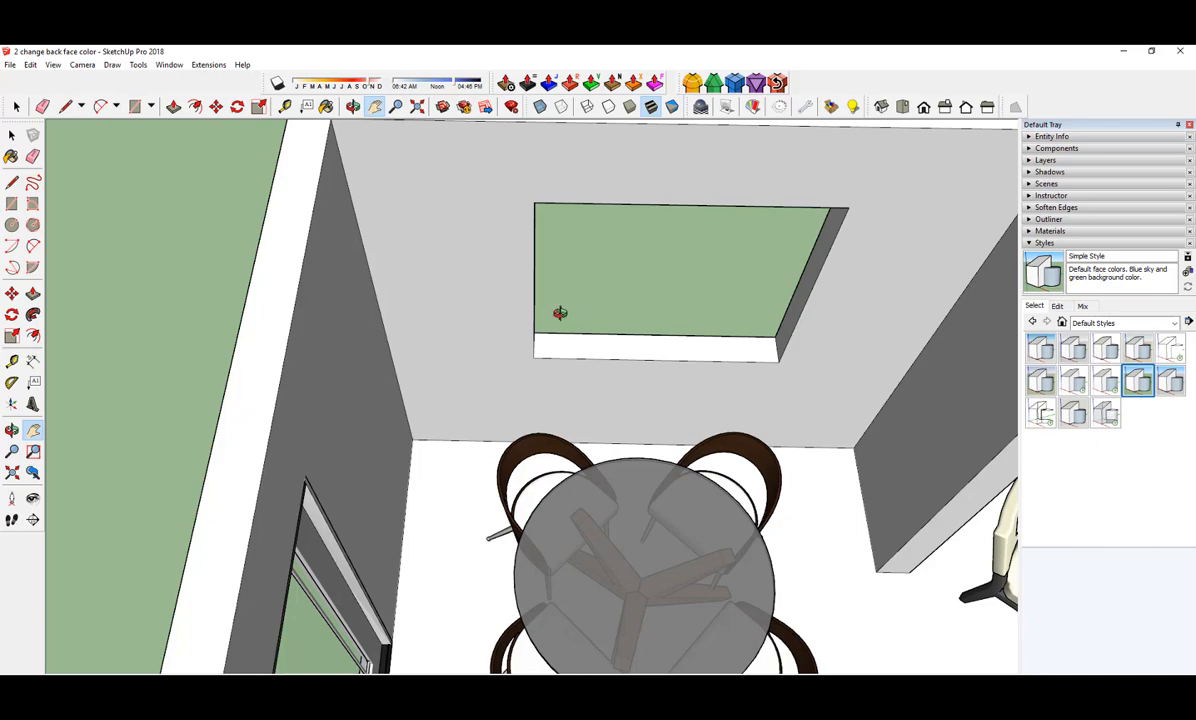
{"action": "mouse_move", "coordinate": [550, 310]}
{"action": "middle_mouse_down"}
{"action": "mouse_move", "coordinate": [400, 306]}
{"action": "mouse_move", "coordinate": [272, 275]}
{"action": "middle_mouse_up"}
{"action": "mouse_move", "coordinate": [530, 232]}
{"action": "middle_mouse_down"}
{"action": "mouse_move", "coordinate": [432, 211]}
{"action": "mouse_move", "coordinate": [392, 187]}
{"action": "middle_mouse_up"}
{"action": "middle_click_drag", "start_coordinate": [619, 206], "coordinate": [1083, 195]}
{"action": "scroll", "coordinate": [577, 350], "scroll_direction": "down", "scroll_amount": 10}
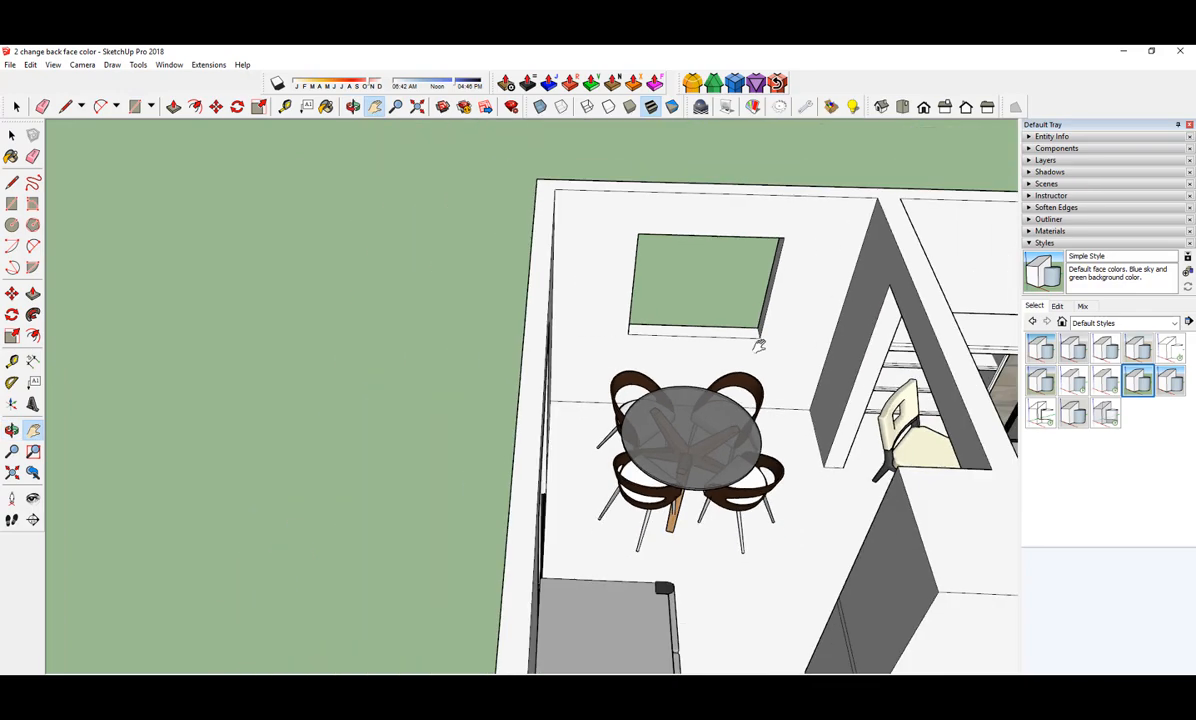
{"action": "middle_click_drag", "start_coordinate": [762, 345], "coordinate": [345, 322]}
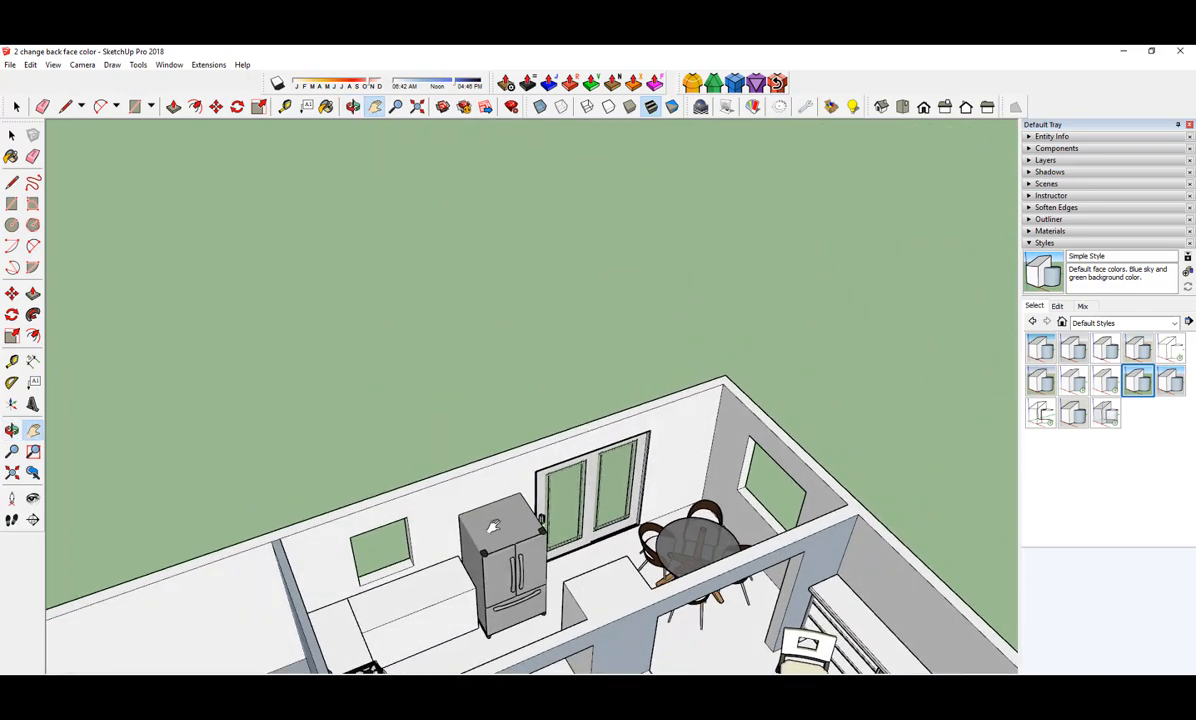
{"action": "middle_click_drag", "start_coordinate": [504, 554], "coordinate": [596, 351]}
{"action": "scroll", "coordinate": [580, 308], "scroll_direction": "up", "scroll_amount": 3}
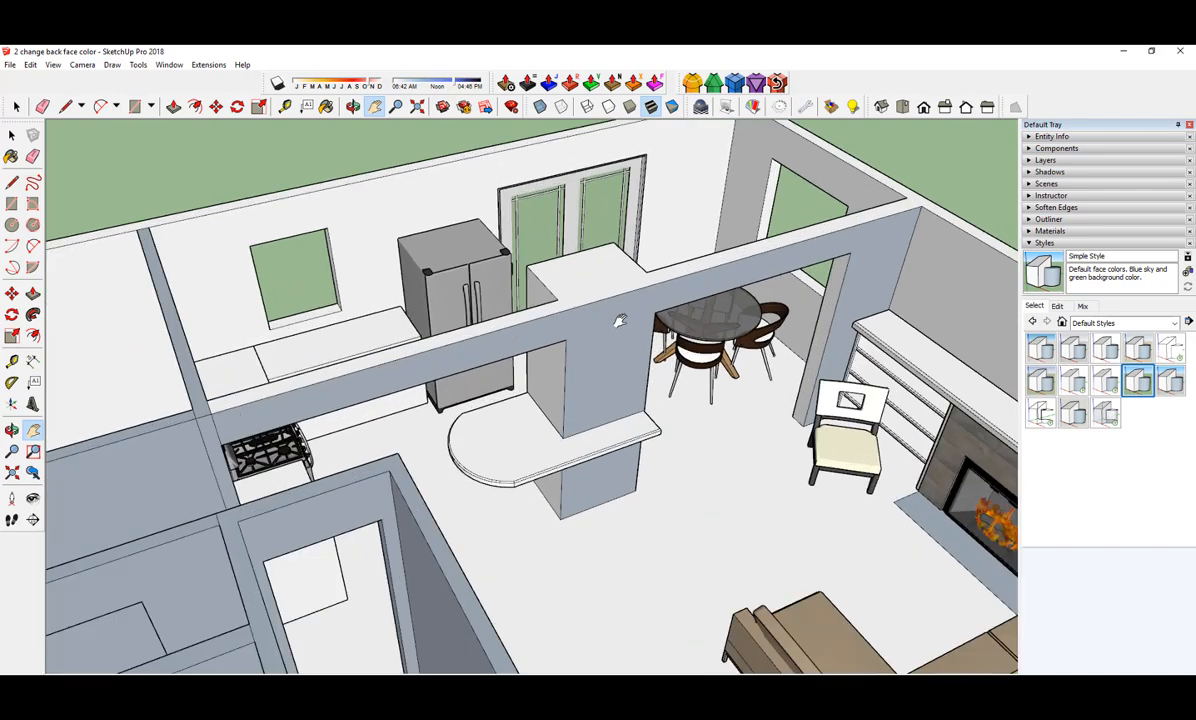
{"action": "scroll", "coordinate": [620, 320], "scroll_direction": "down", "scroll_amount": 3}
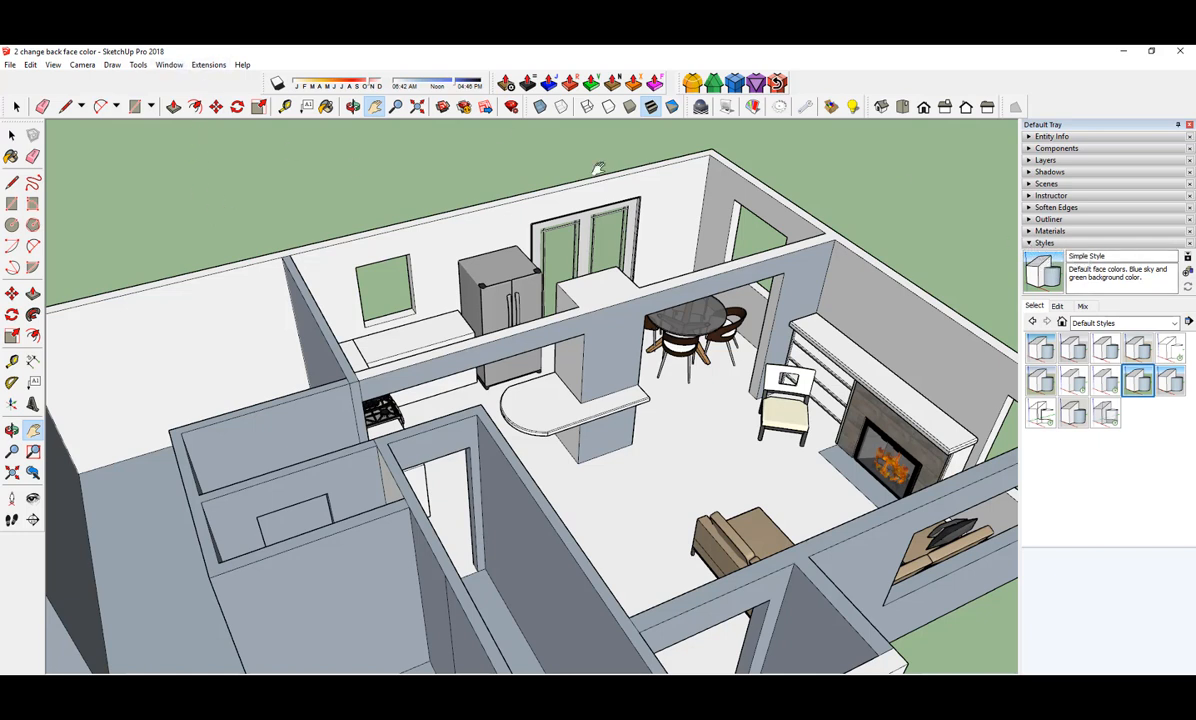
Step: Set the style's back face color to white using the HLS picker with saturation 0 and lightness 100
{"action": "left_click", "coordinate": [1057, 307]}
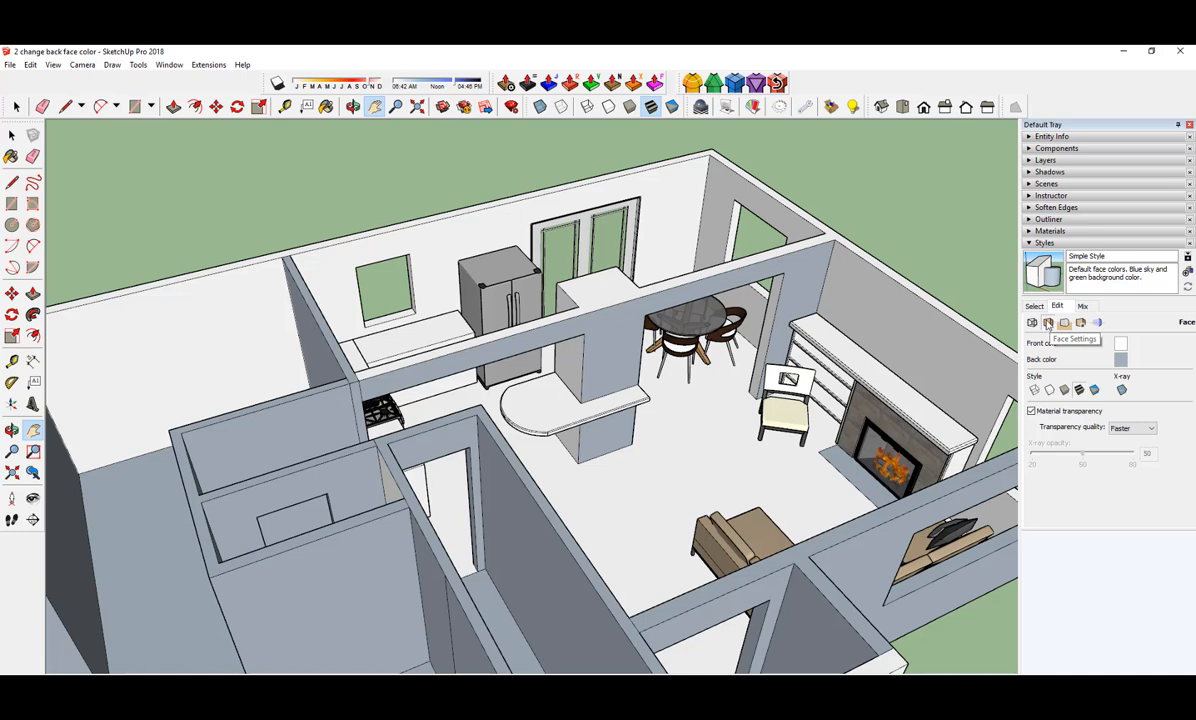
{"action": "left_click", "coordinate": [1121, 361]}
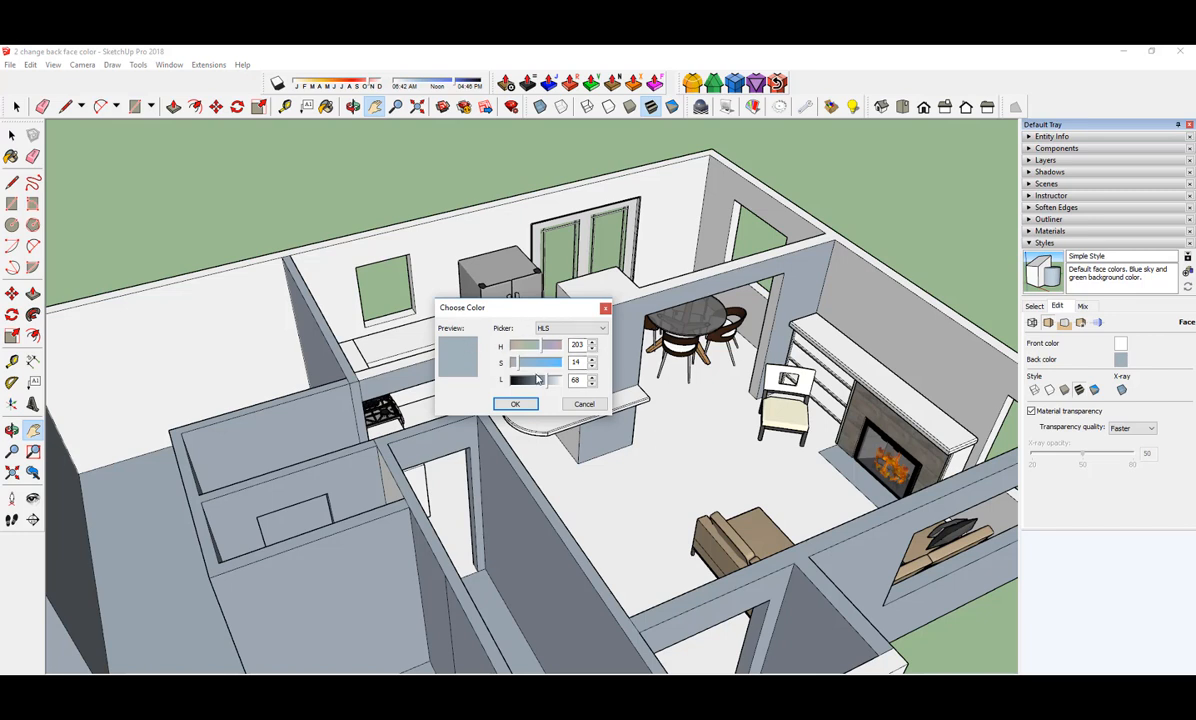
{"action": "left_click_drag", "start_coordinate": [547, 383], "coordinate": [563, 382]}
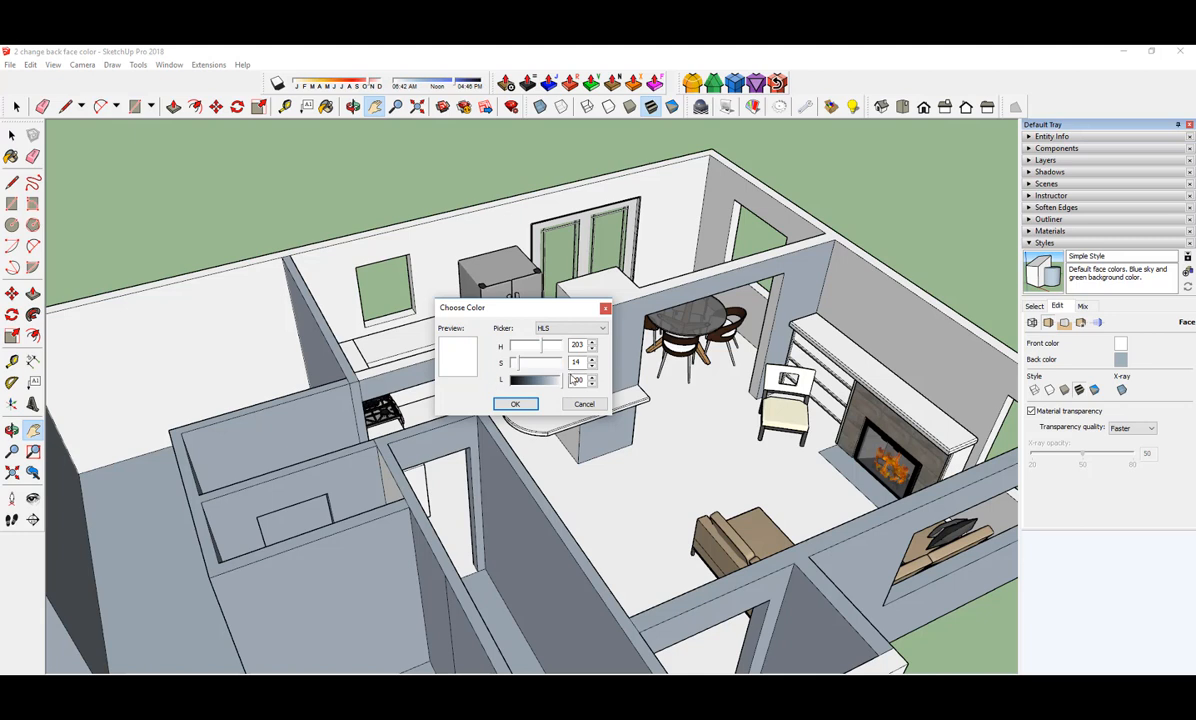
{"action": "left_click", "coordinate": [570, 328]}
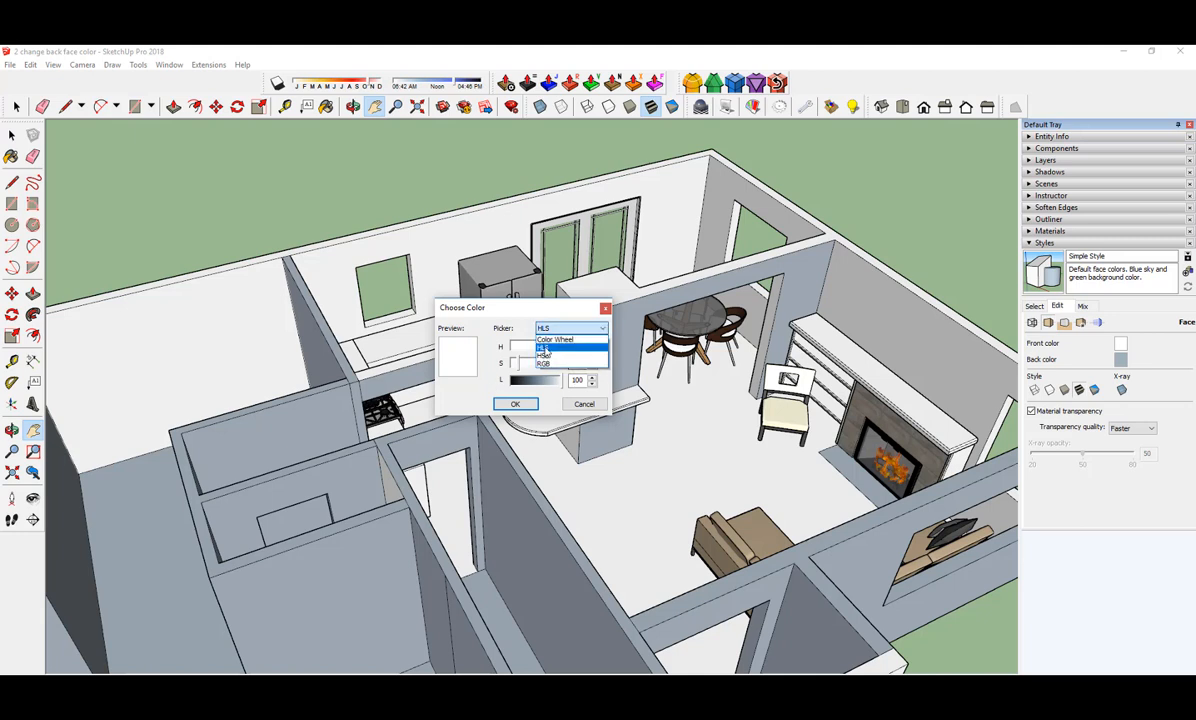
{"action": "left_click", "coordinate": [546, 348]}
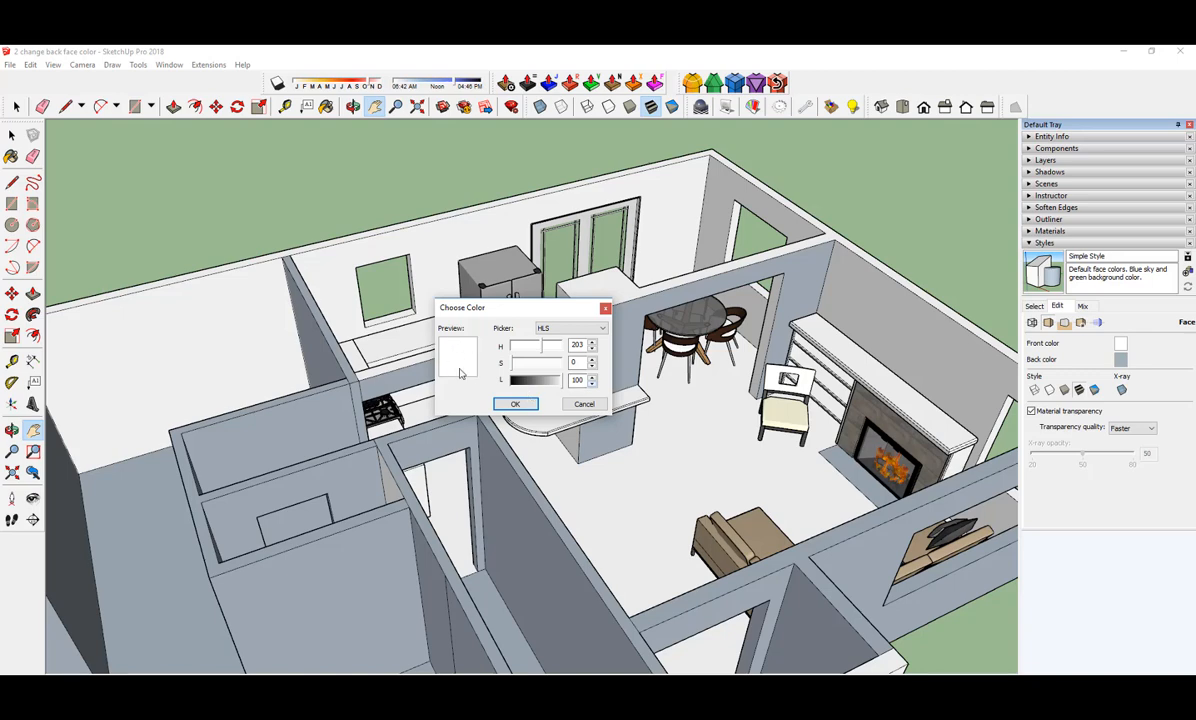
{"action": "left_click", "coordinate": [515, 403]}
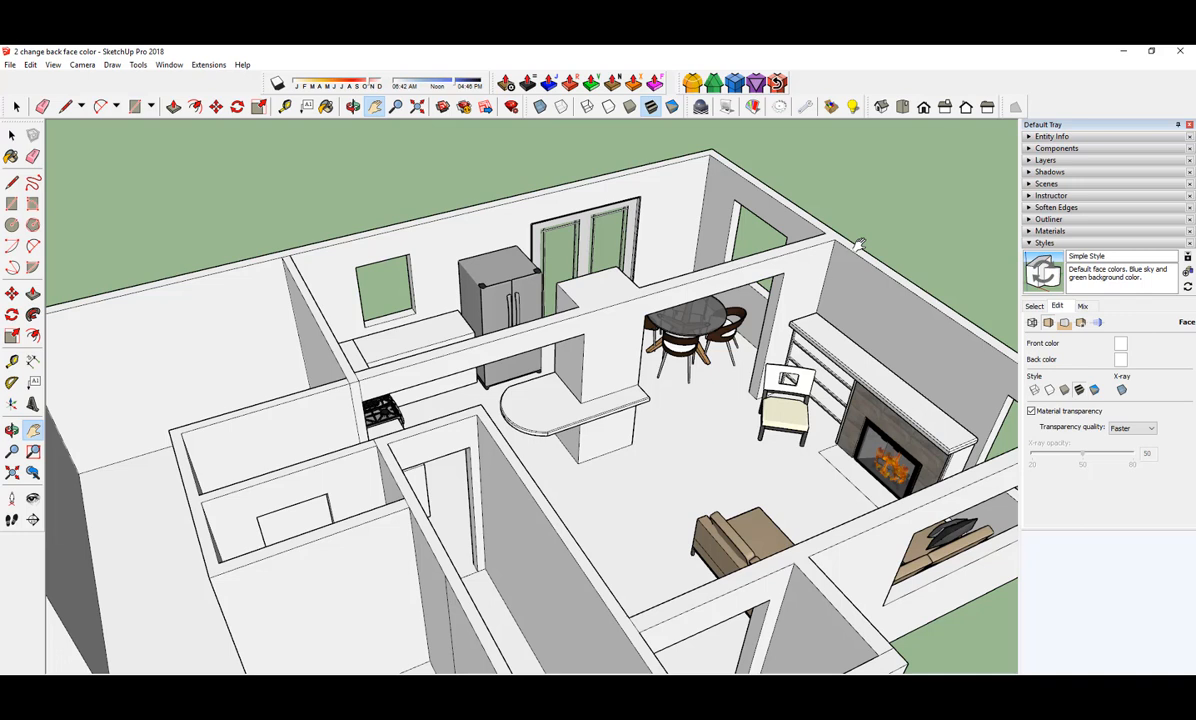
Step: Change the style's back face color to pink using the Color Wheel picker
{"action": "left_click", "coordinate": [1120, 360]}
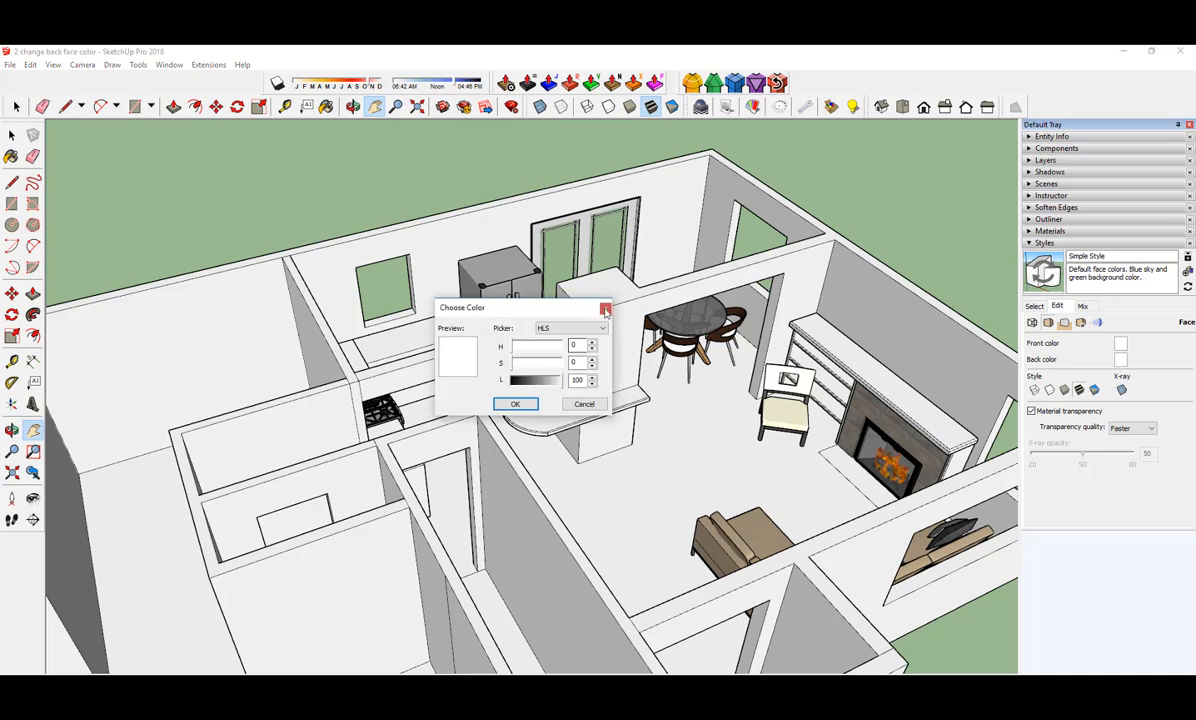
{"action": "left_click", "coordinate": [604, 331]}
{"action": "left_click", "coordinate": [555, 340]}
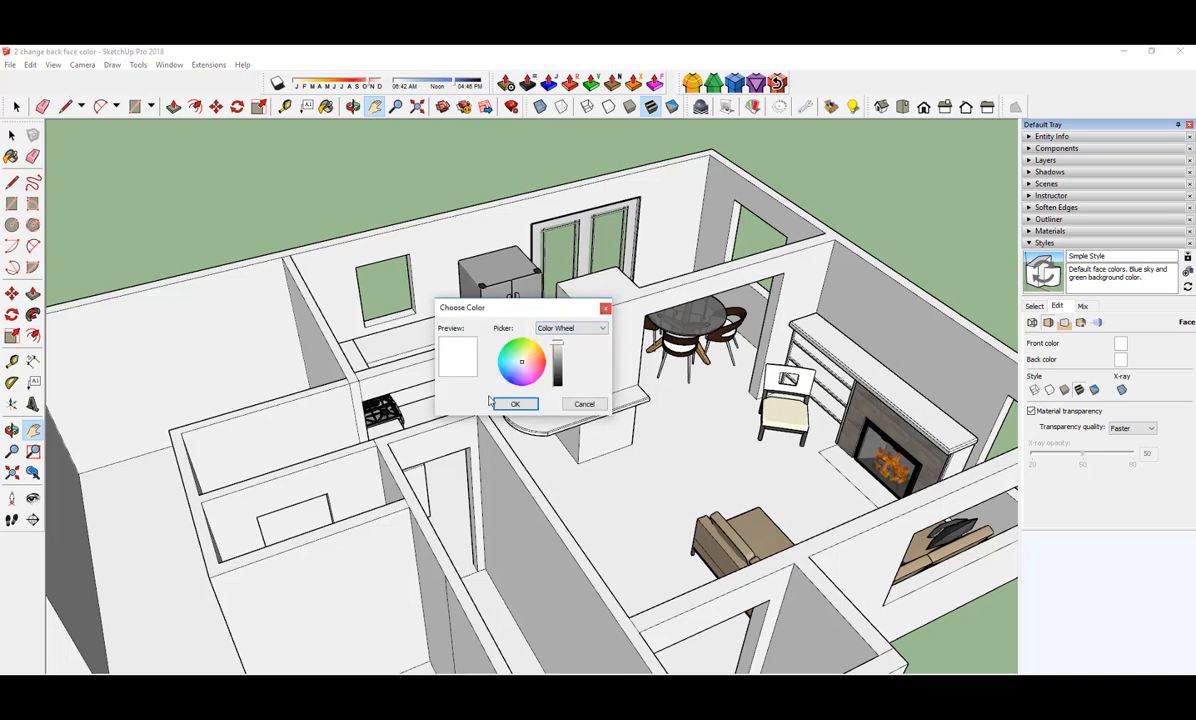
{"action": "left_click", "coordinate": [505, 350]}
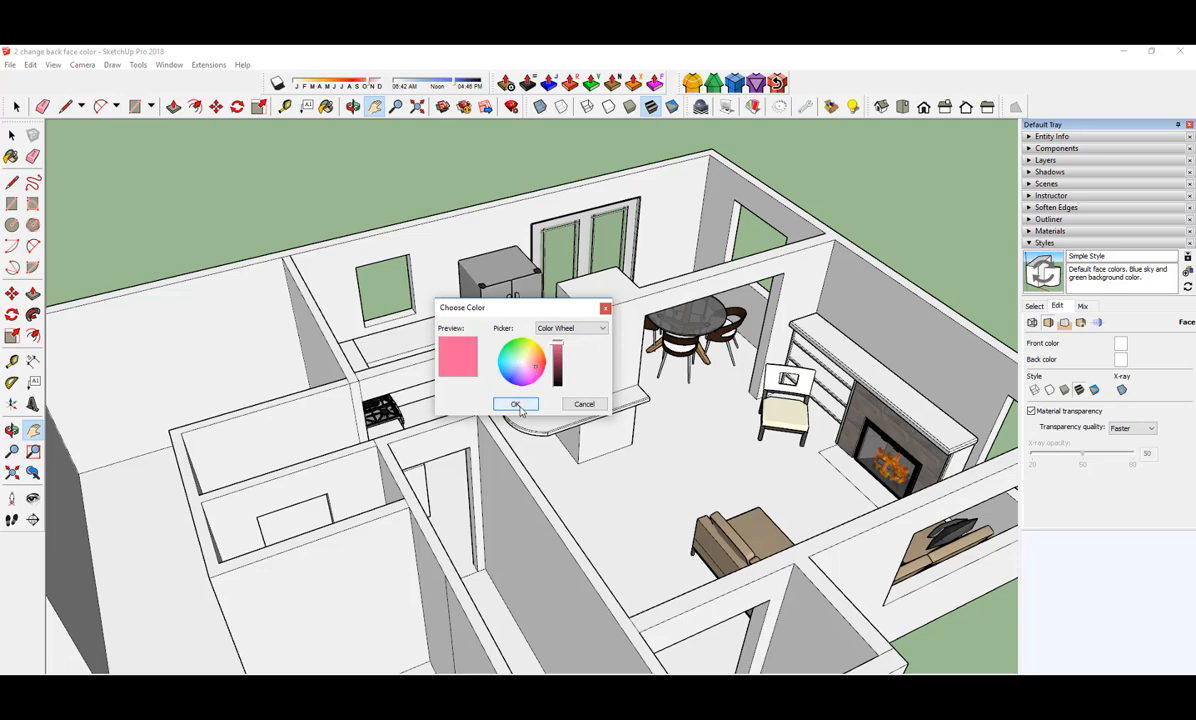
{"action": "left_click", "coordinate": [515, 404]}
Step: Reverse the pink face of the wall dividing the kitchen from the living room
{"action": "scroll", "coordinate": [620, 380], "scroll_direction": "down", "scroll_amount": 3}
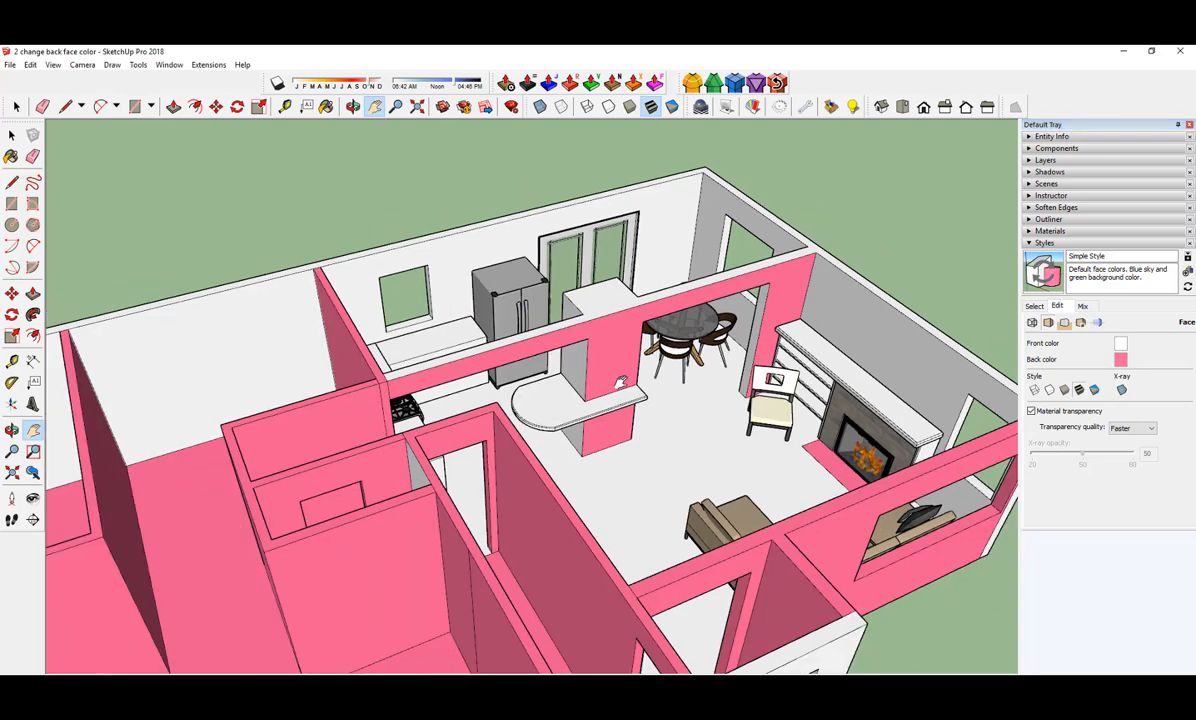
{"action": "scroll", "coordinate": [569, 357], "scroll_direction": "up", "scroll_amount": 4}
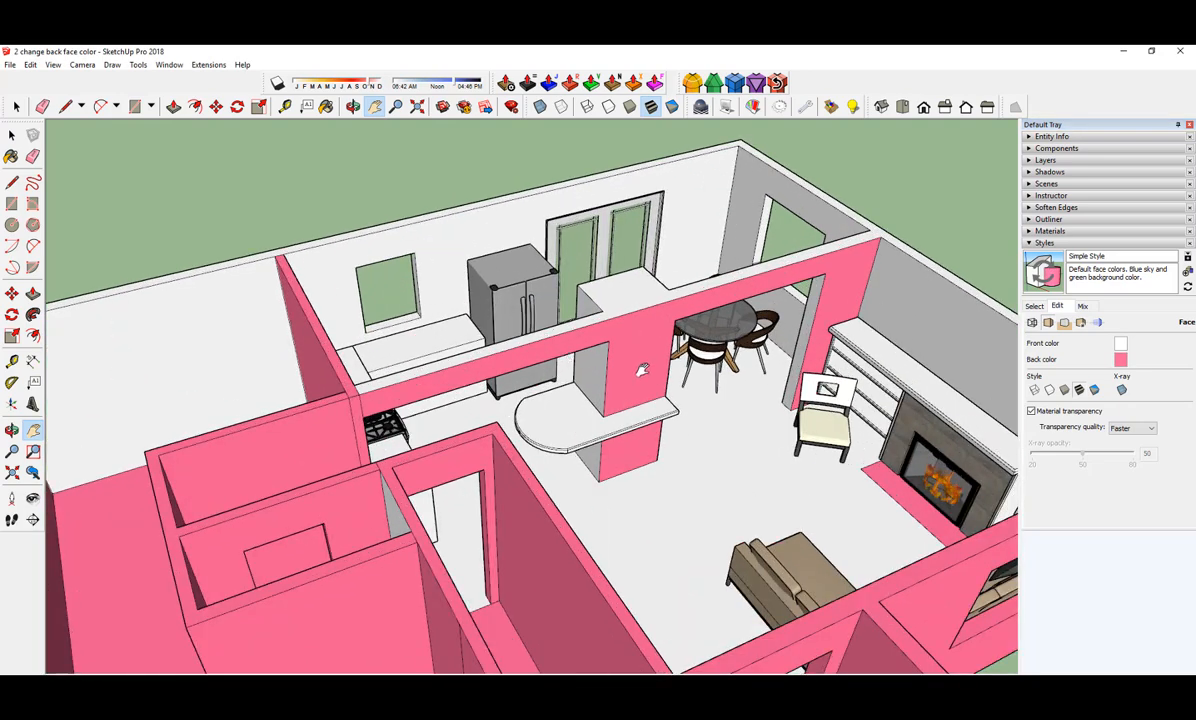
{"action": "mouse_move", "coordinate": [648, 340]}
{"action": "middle_mouse_down"}
{"action": "mouse_move", "coordinate": [610, 290]}
{"action": "mouse_move", "coordinate": [570, 285]}
{"action": "mouse_move", "coordinate": [558, 318]}
{"action": "mouse_move", "coordinate": [656, 341]}
{"action": "middle_mouse_up"}
{"action": "scroll", "coordinate": [656, 341], "scroll_direction": "up", "scroll_amount": 4}
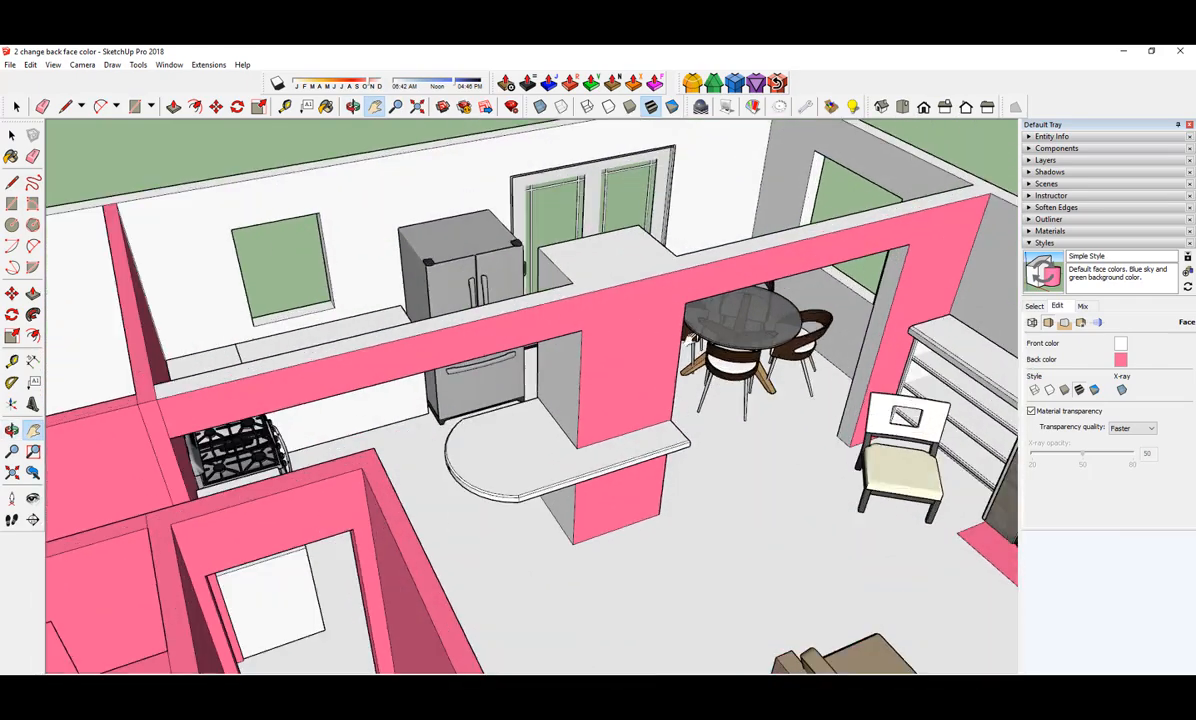
{"action": "scroll", "coordinate": [645, 321], "scroll_direction": "up", "scroll_amount": 2}
{"action": "key", "text": "space"}
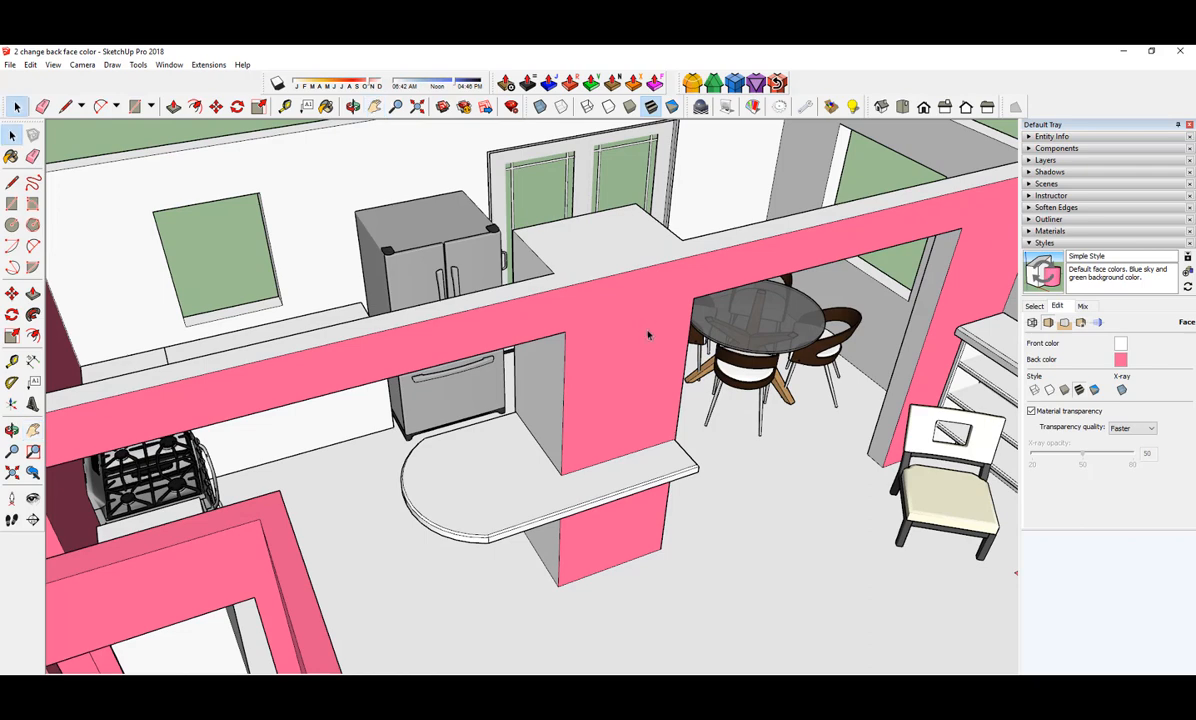
{"action": "scroll", "coordinate": [615, 328], "scroll_direction": "down", "scroll_amount": 1}
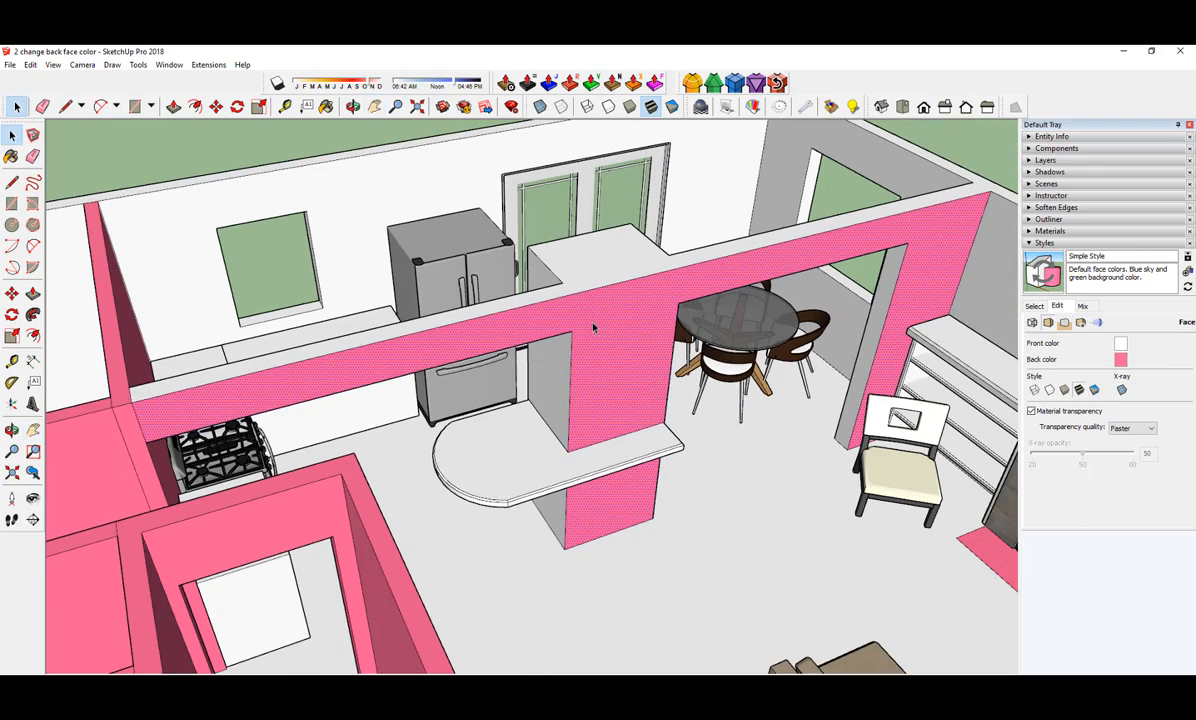
{"action": "middle_click_drag", "start_coordinate": [593, 328], "coordinate": [602, 314]}
{"action": "right_click", "coordinate": [618, 321]}
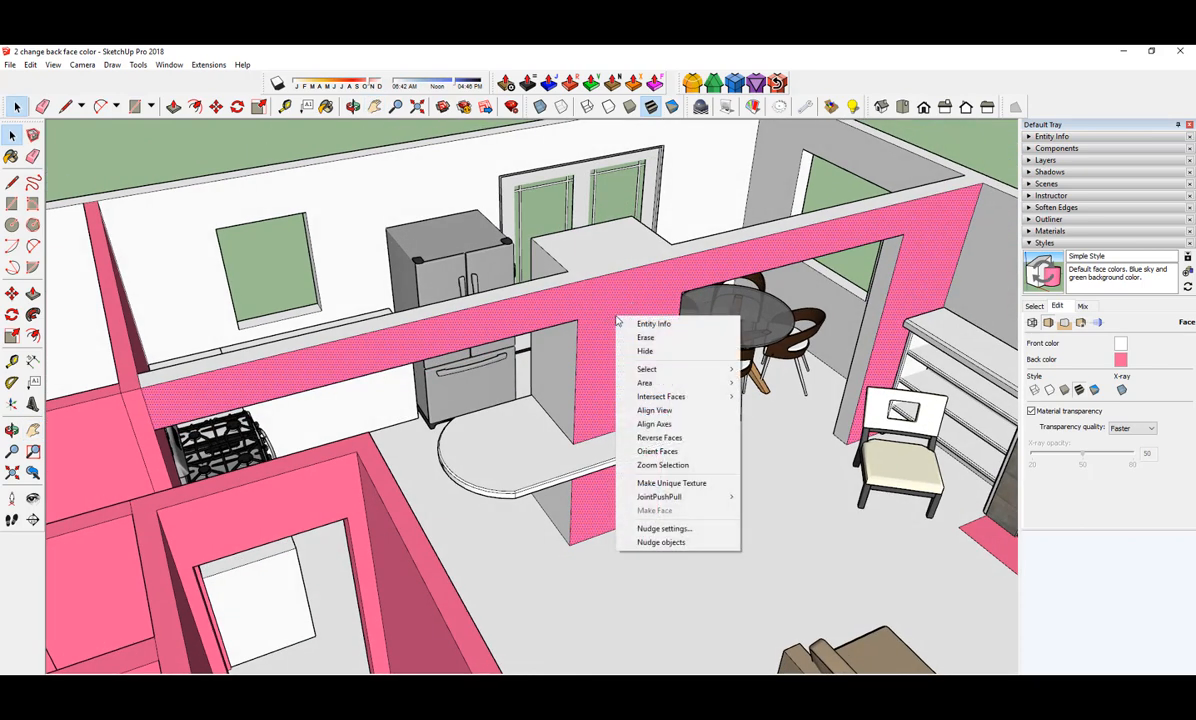
{"action": "left_click", "coordinate": [659, 437]}
{"action": "left_click", "coordinate": [744, 501]}
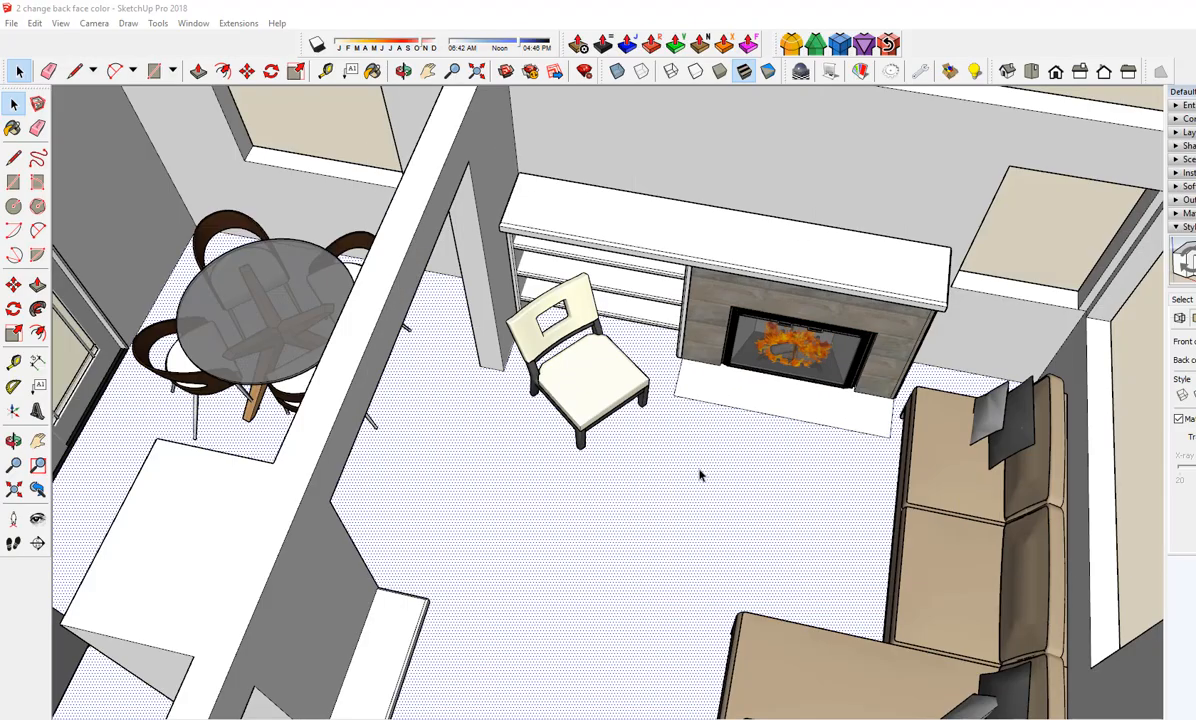
Step: Try to rotate the chair beside the fireplace about its vertical axis with the Move tool's rotation grip
{"action": "left_click", "coordinate": [596, 389]}
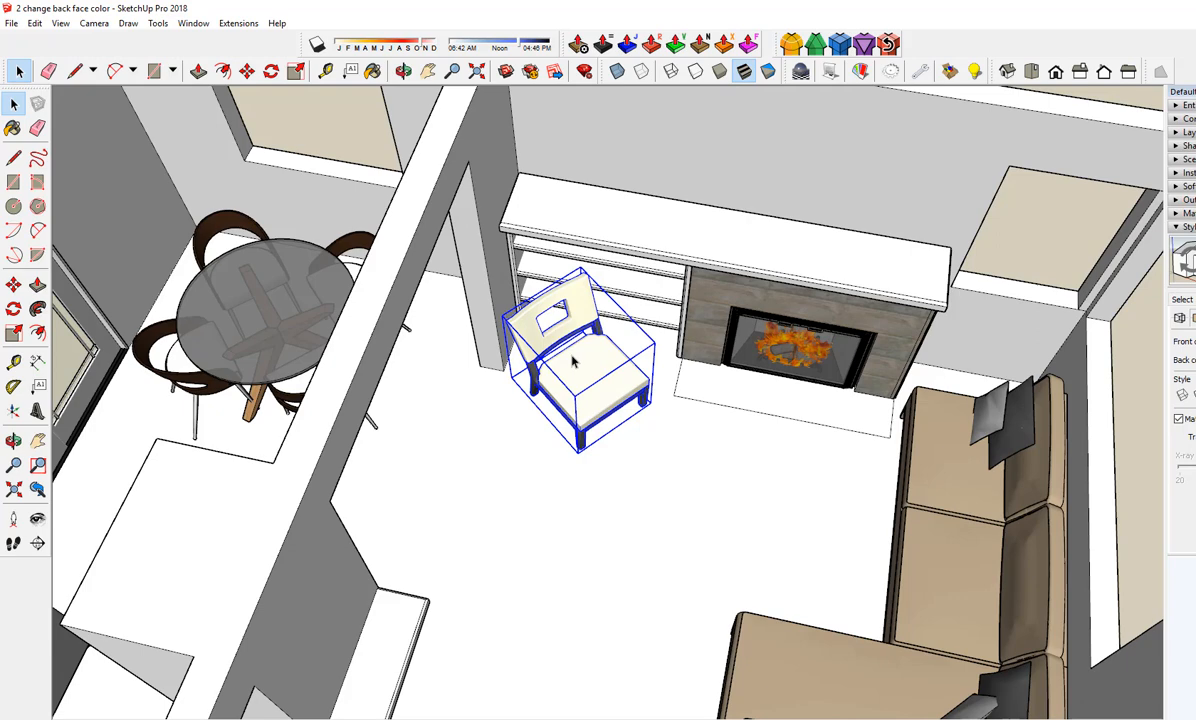
{"action": "key", "text": "m"}
{"action": "scroll", "coordinate": [548, 308], "scroll_direction": "up", "scroll_amount": 4}
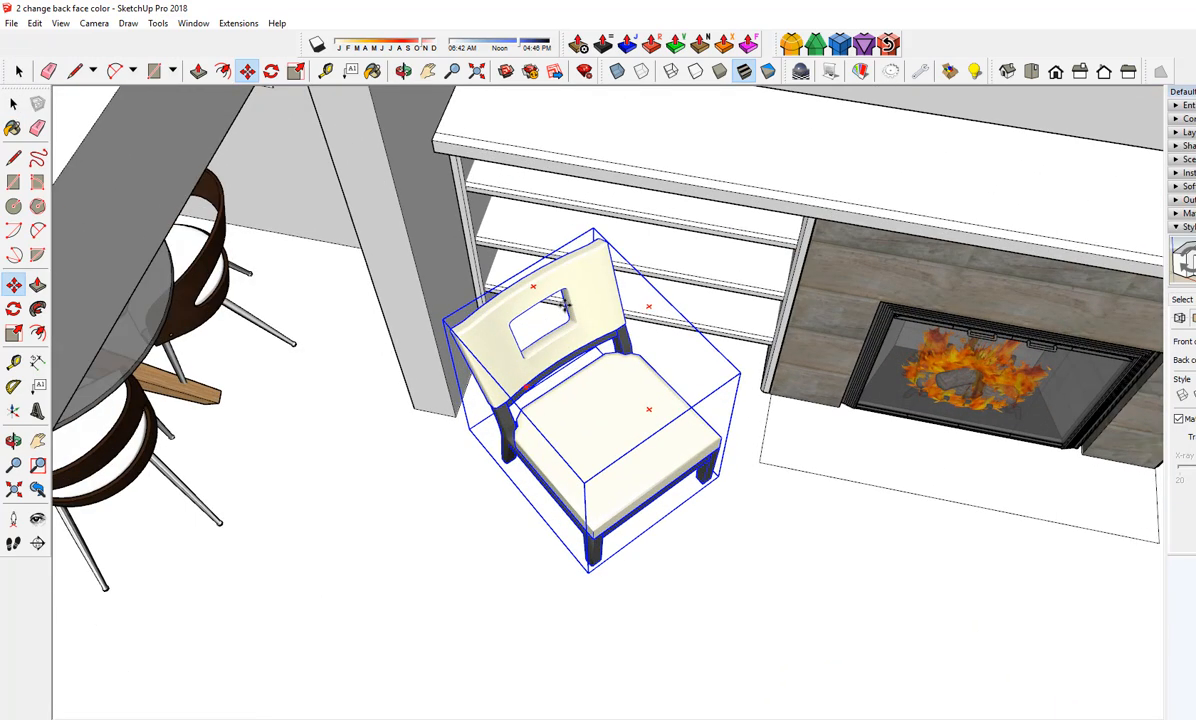
{"action": "scroll", "coordinate": [565, 305], "scroll_direction": "up", "scroll_amount": 2}
{"action": "left_click", "coordinate": [531, 284]}
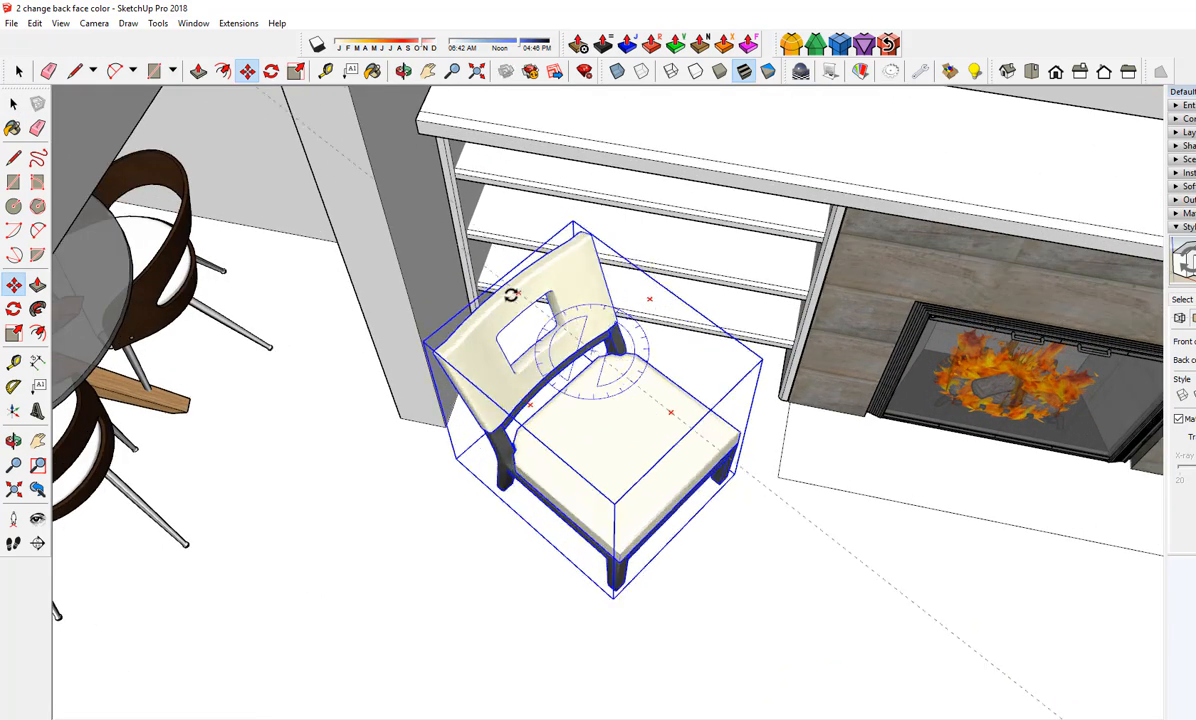
{"action": "left_click", "coordinate": [525, 282]}
{"action": "scroll", "coordinate": [574, 419], "scroll_direction": "up", "scroll_amount": 6}
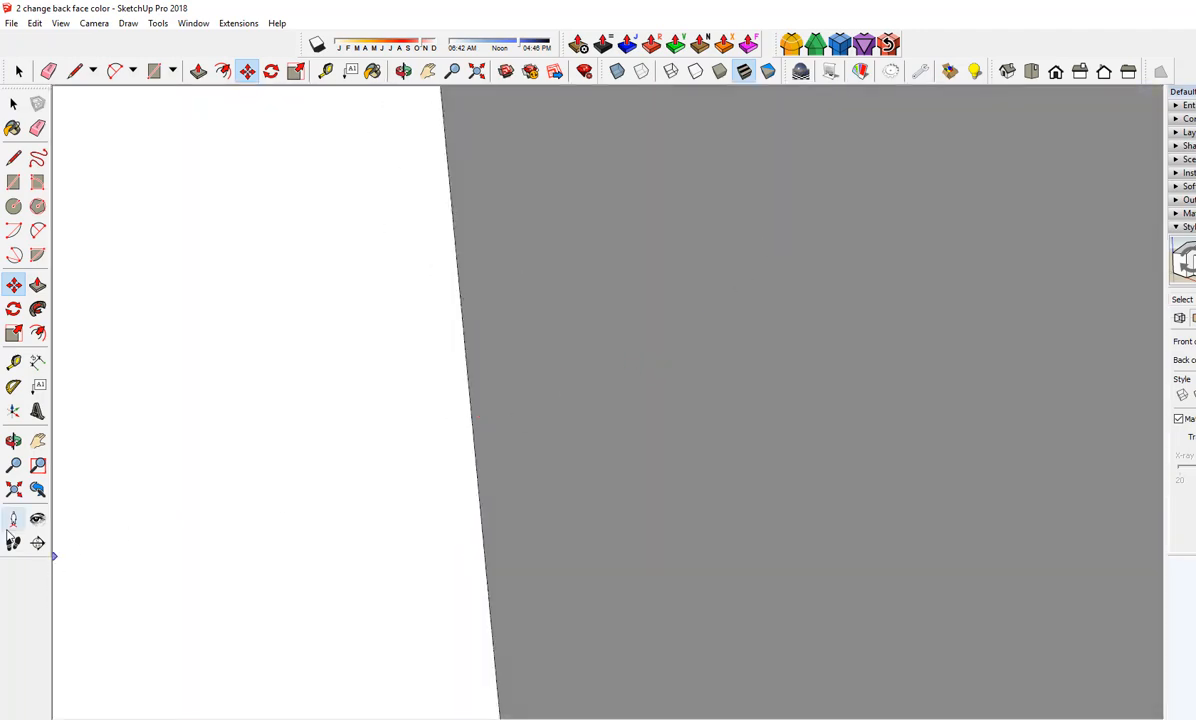
{"action": "left_click", "coordinate": [37, 489]}
Step: Try to tilt the chair with a side rotation grip of the Move tool, then cancel the rotation and deselect it
{"action": "middle_click_drag", "start_coordinate": [747, 487], "coordinate": [682, 377]}
{"action": "left_click", "coordinate": [664, 401]}
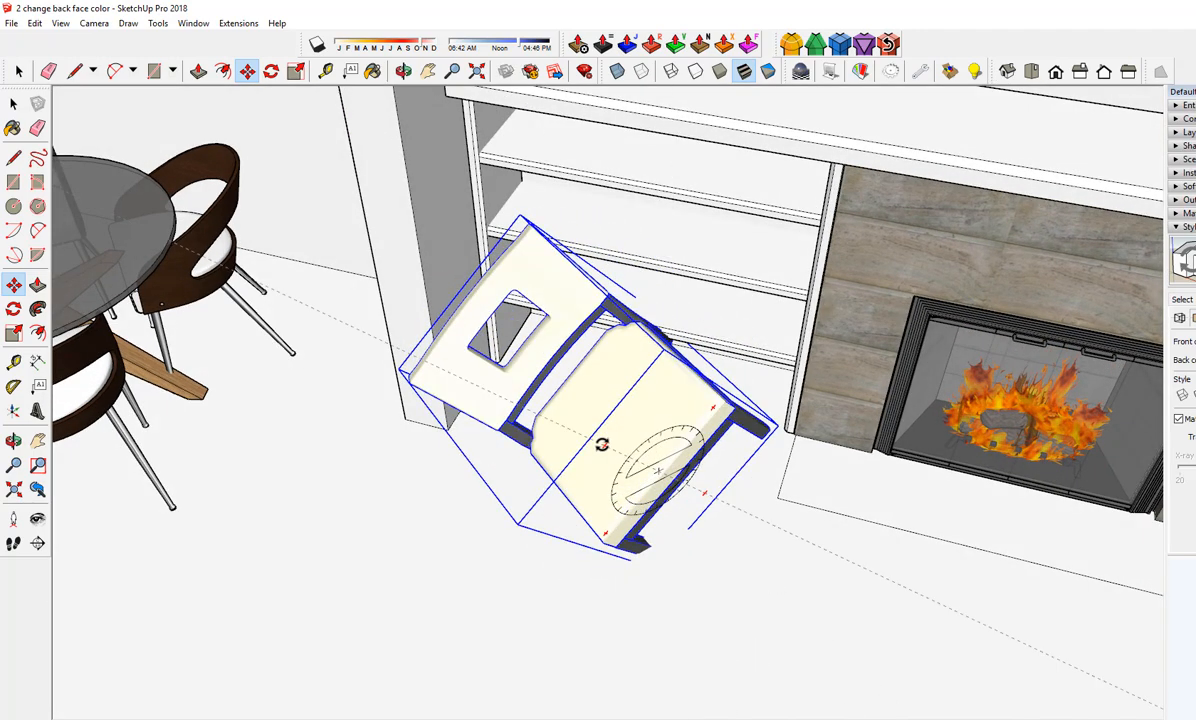
{"action": "key", "text": "Escape"}
{"action": "key", "text": "space"}
{"action": "left_click", "coordinate": [678, 588]}
Step: Select the sectional sofa and the chair beside the fireplace and combine them into one group
{"action": "scroll", "coordinate": [633, 552], "scroll_direction": "down", "scroll_amount": 3}
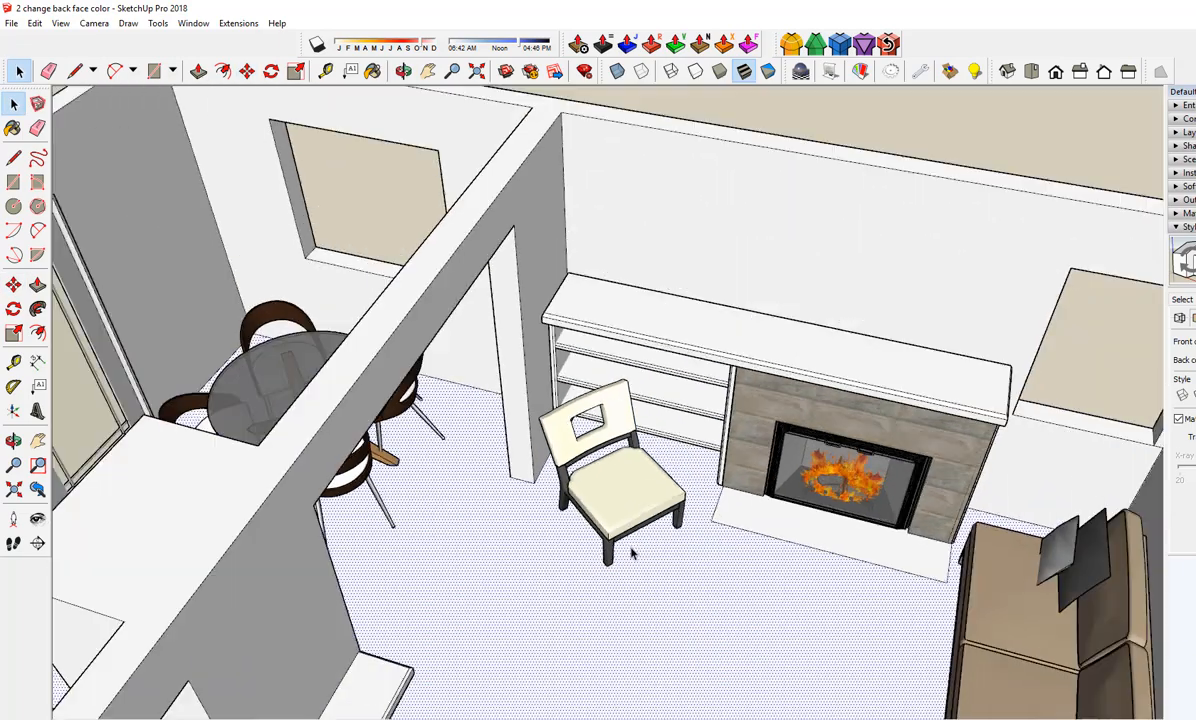
{"action": "scroll", "coordinate": [632, 553], "scroll_direction": "down", "scroll_amount": 2}
{"action": "middle_click_drag", "start_coordinate": [700, 655], "coordinate": [888, 377]}
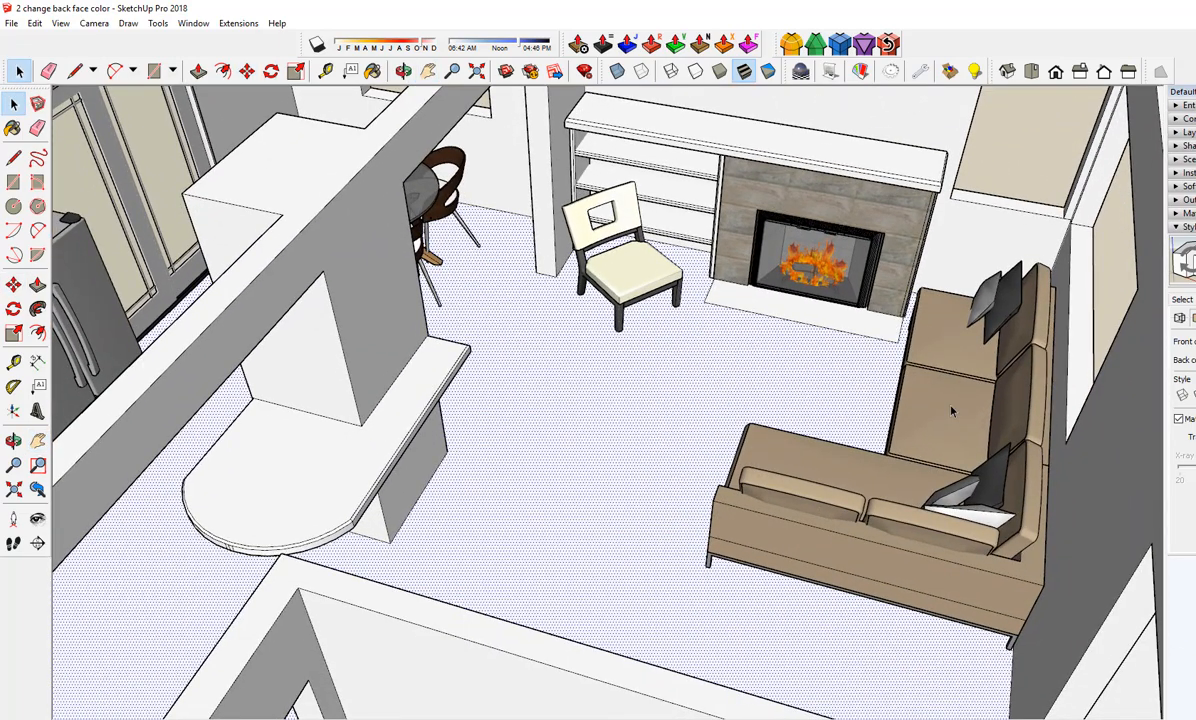
{"action": "left_click", "coordinate": [953, 449]}
{"action": "scroll", "coordinate": [623, 318], "scroll_direction": "up", "scroll_amount": 3}
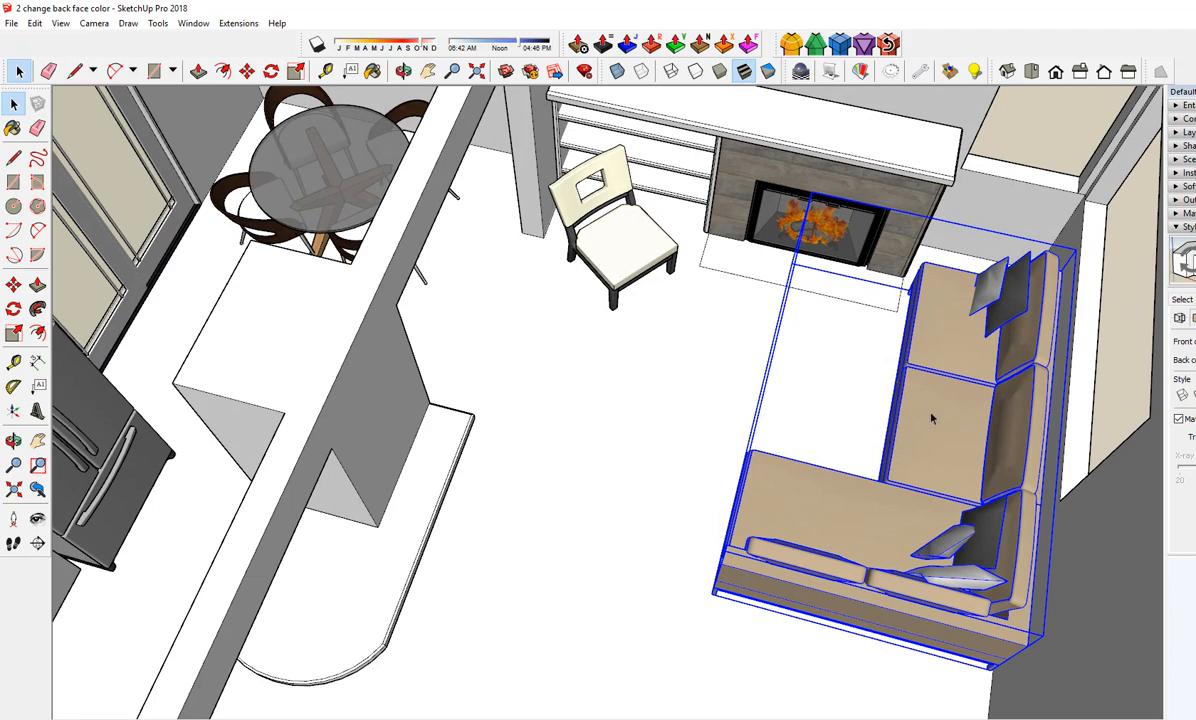
{"action": "left_click", "coordinate": [625, 256], "text": "shift"}
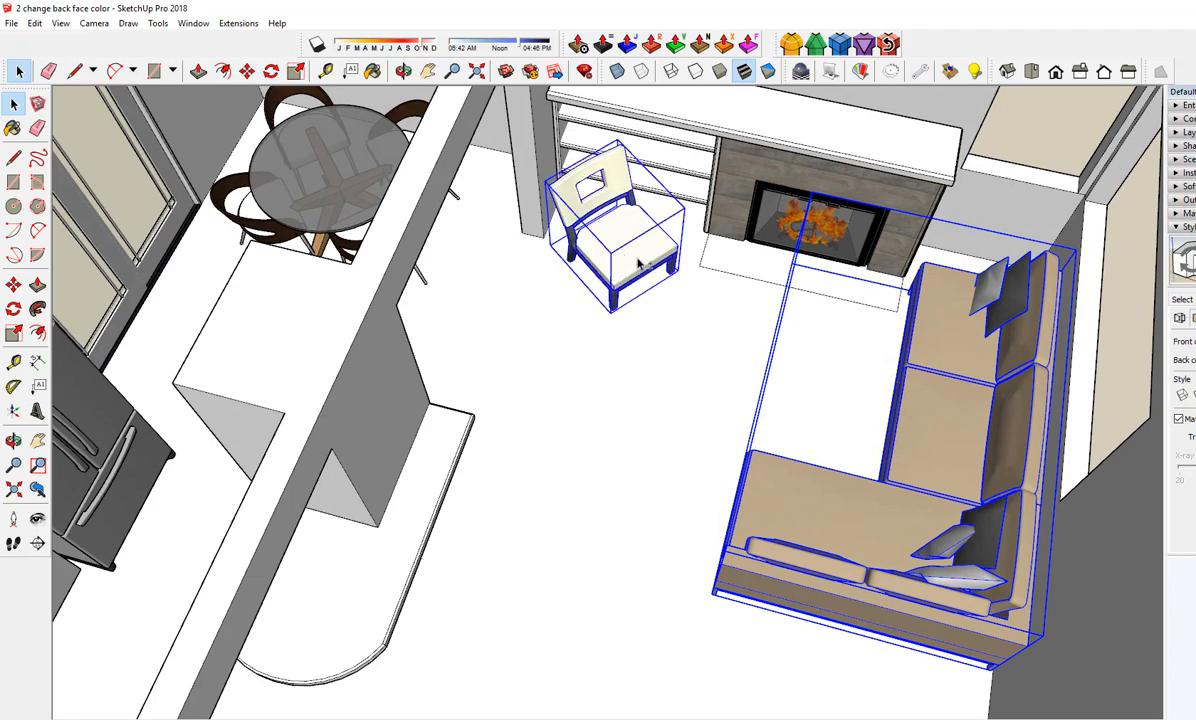
{"action": "key", "text": "m"}
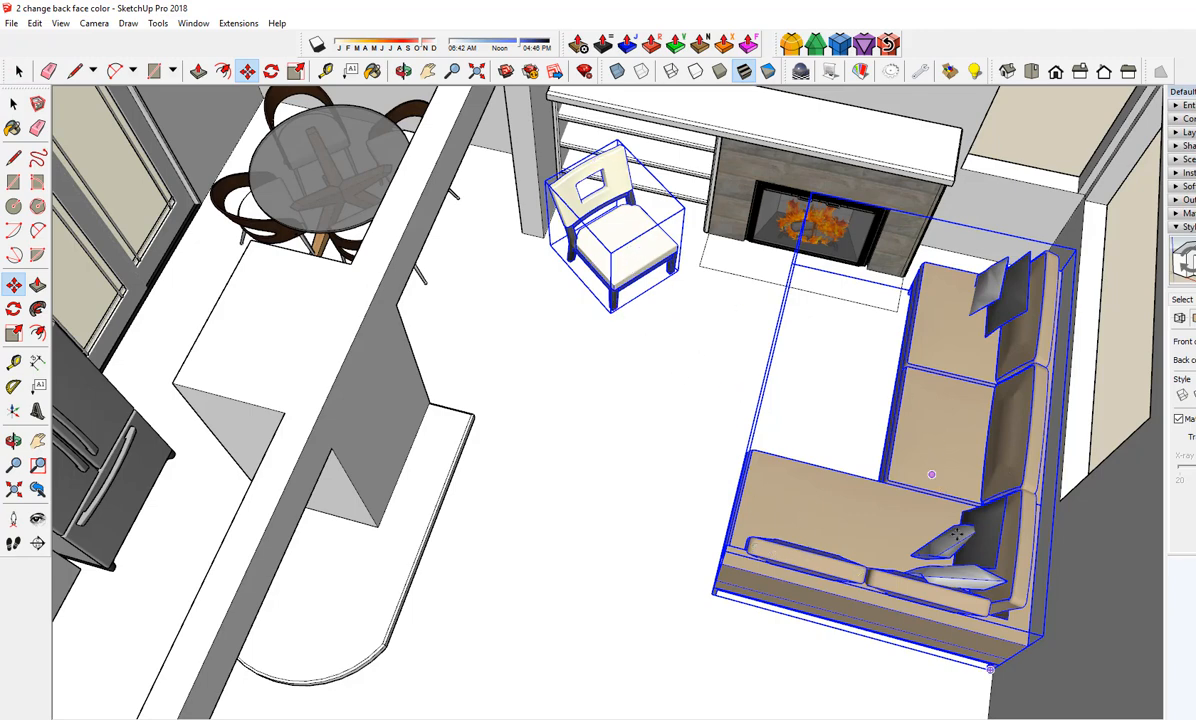
{"action": "right_click", "coordinate": [827, 519]}
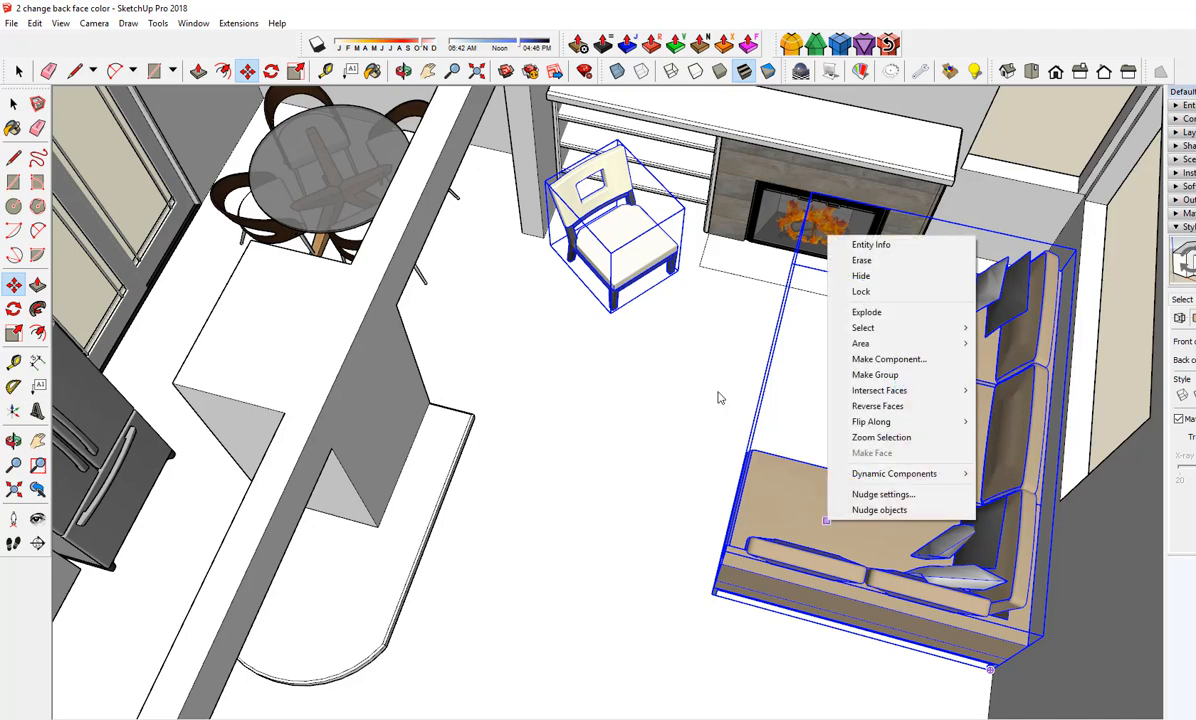
{"action": "left_click", "coordinate": [868, 375]}
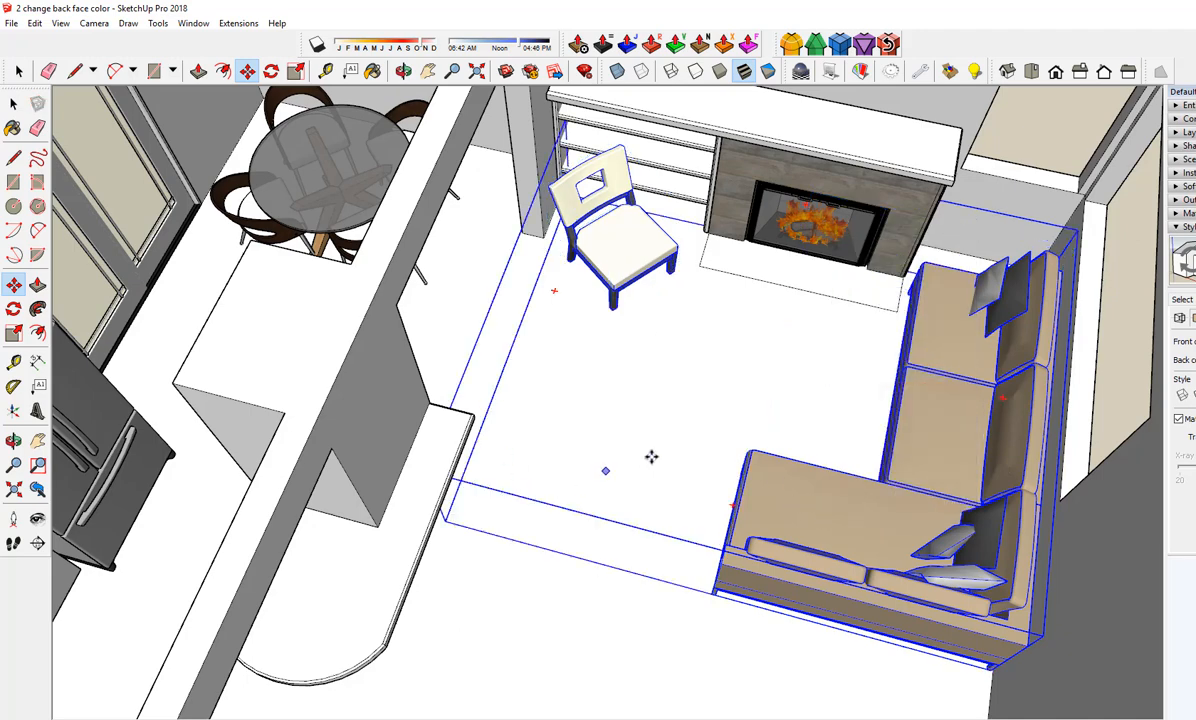
Step: Rotate the sofa and chair group about its vertical axis with the Move tool's rotation grip and reposition it in the living room
{"action": "left_click", "coordinate": [731, 505]}
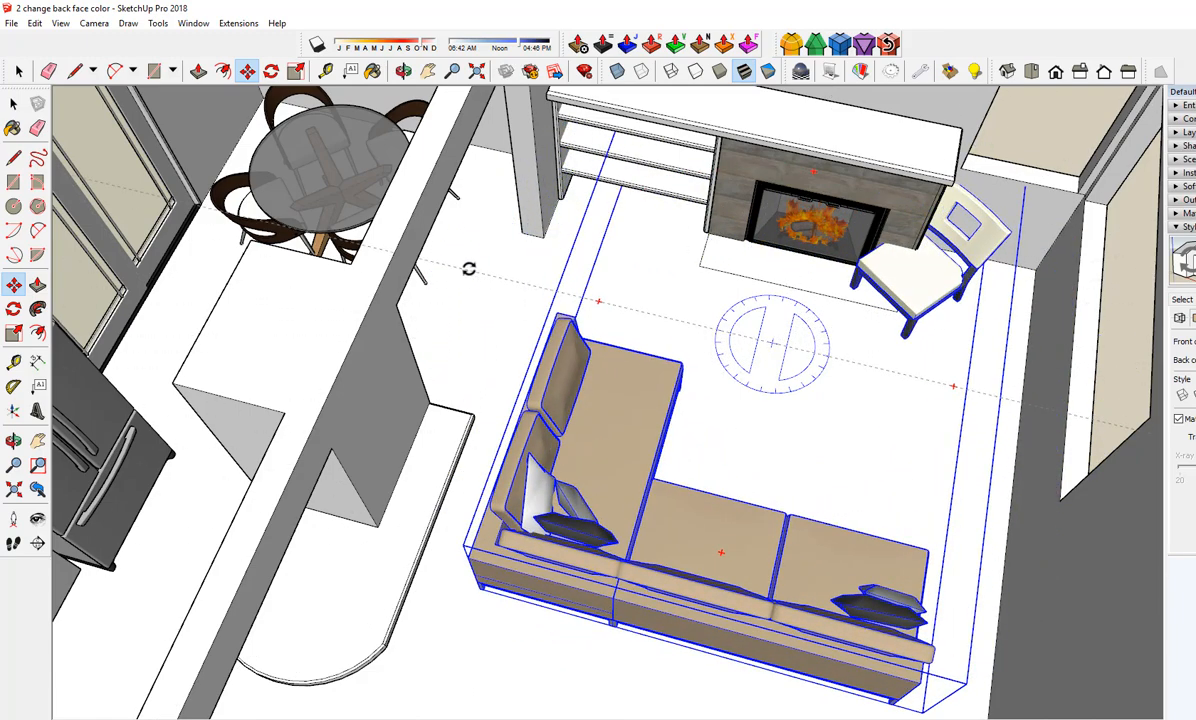
{"action": "left_click", "coordinate": [468, 268]}
{"action": "left_click", "coordinate": [582, 419]}
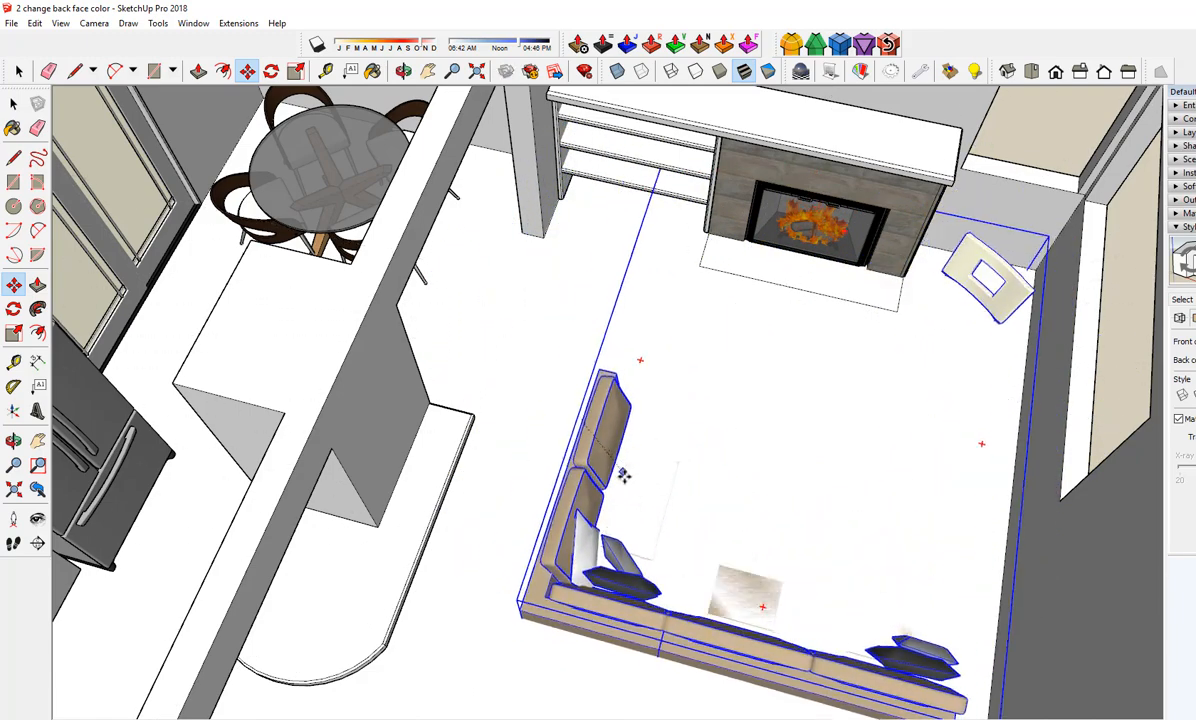
{"action": "left_click", "coordinate": [606, 427]}
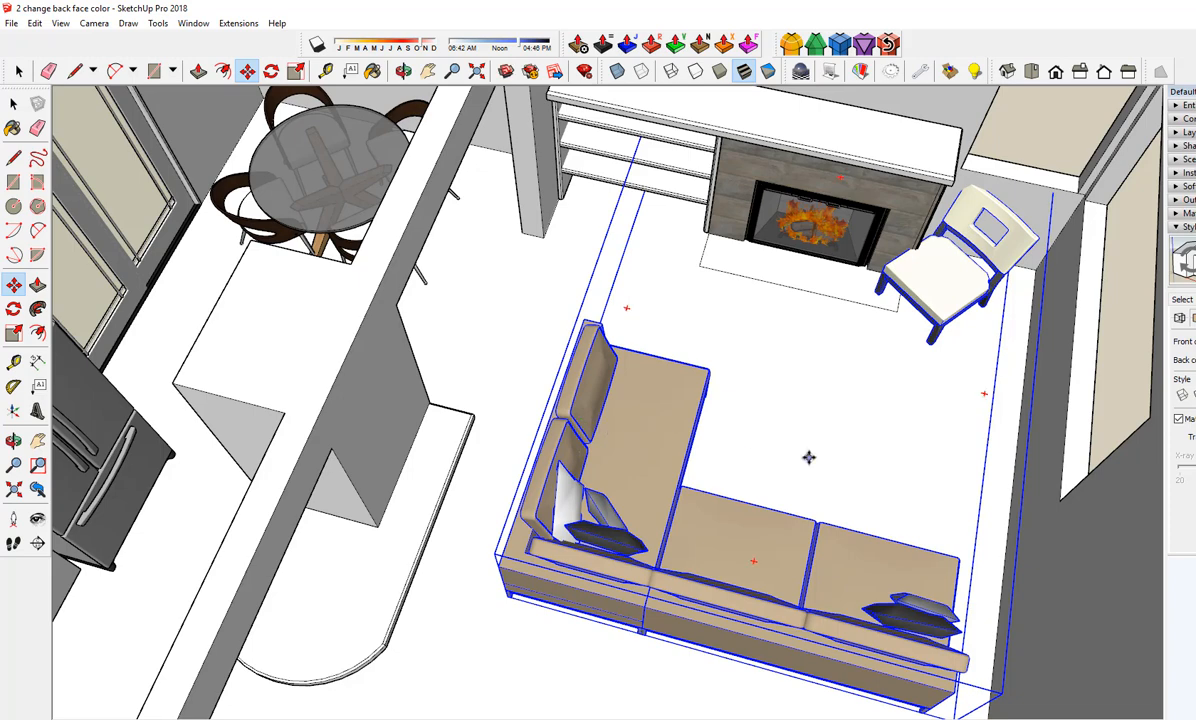
{"action": "key", "text": "space"}
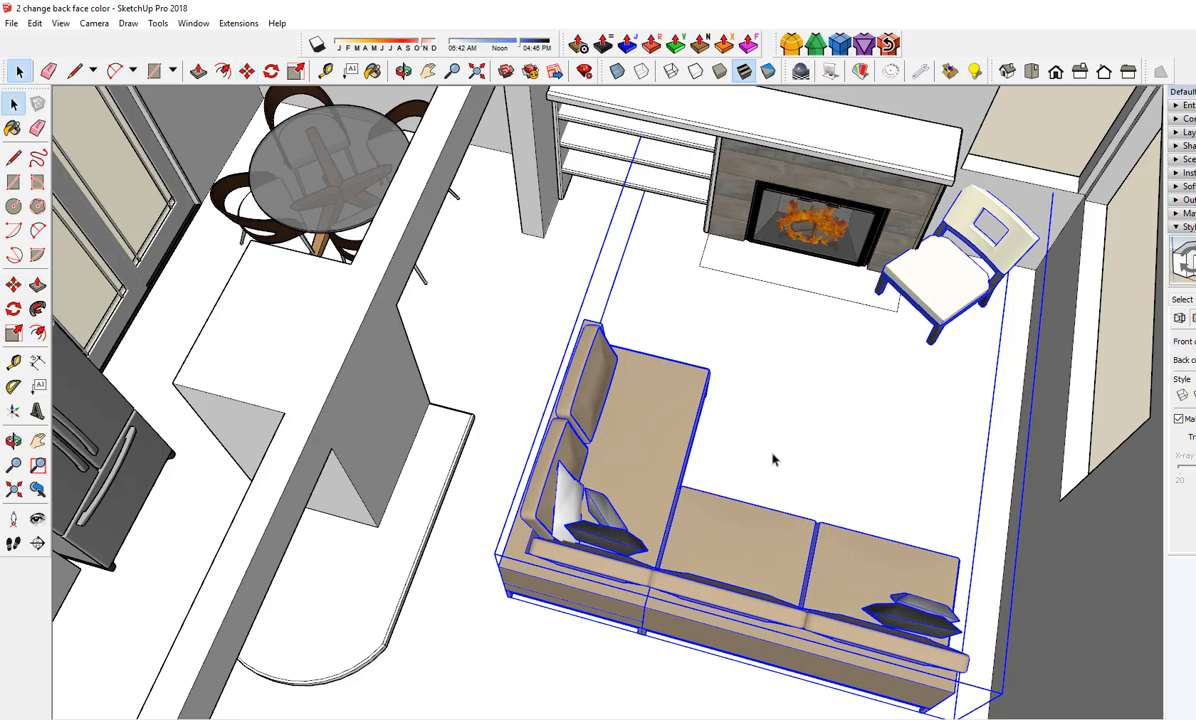
Step: Explode the furniture group back into a separate sofa and chair
{"action": "right_click", "coordinate": [650, 429]}
{"action": "left_click", "coordinate": [715, 510]}
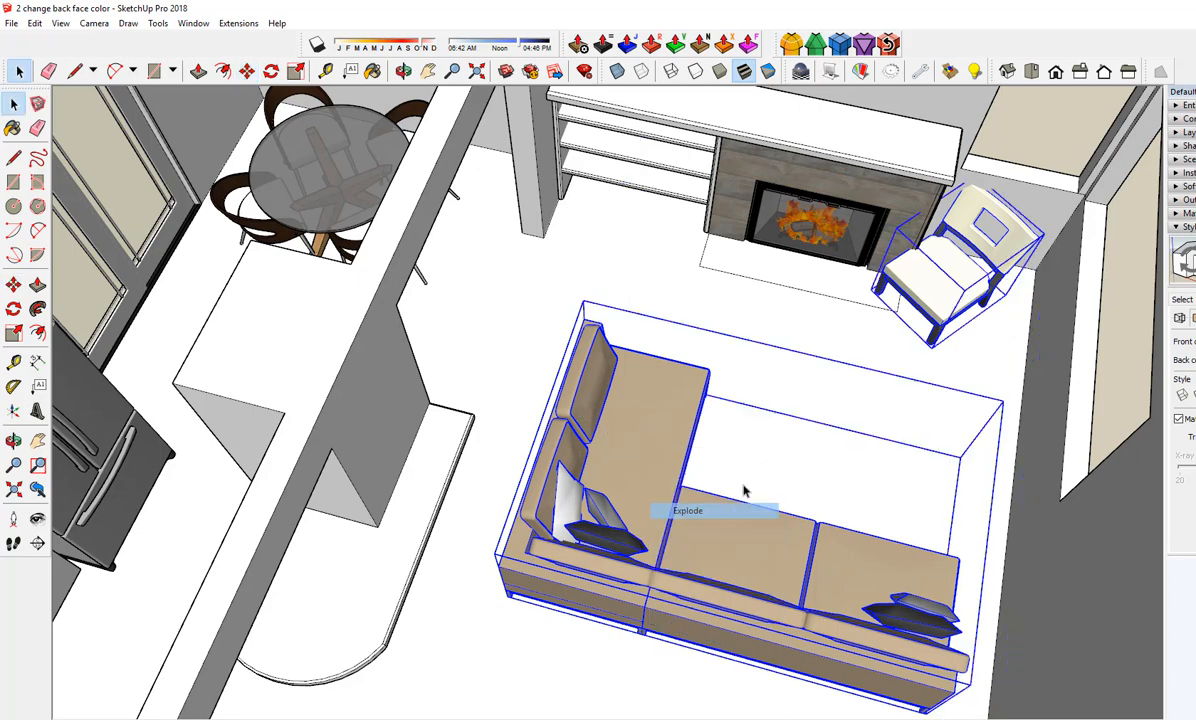
{"action": "left_click", "coordinate": [831, 446]}
Step: Move the chair a short distance on its own in the living room and deselect it
{"action": "left_click", "coordinate": [878, 250]}
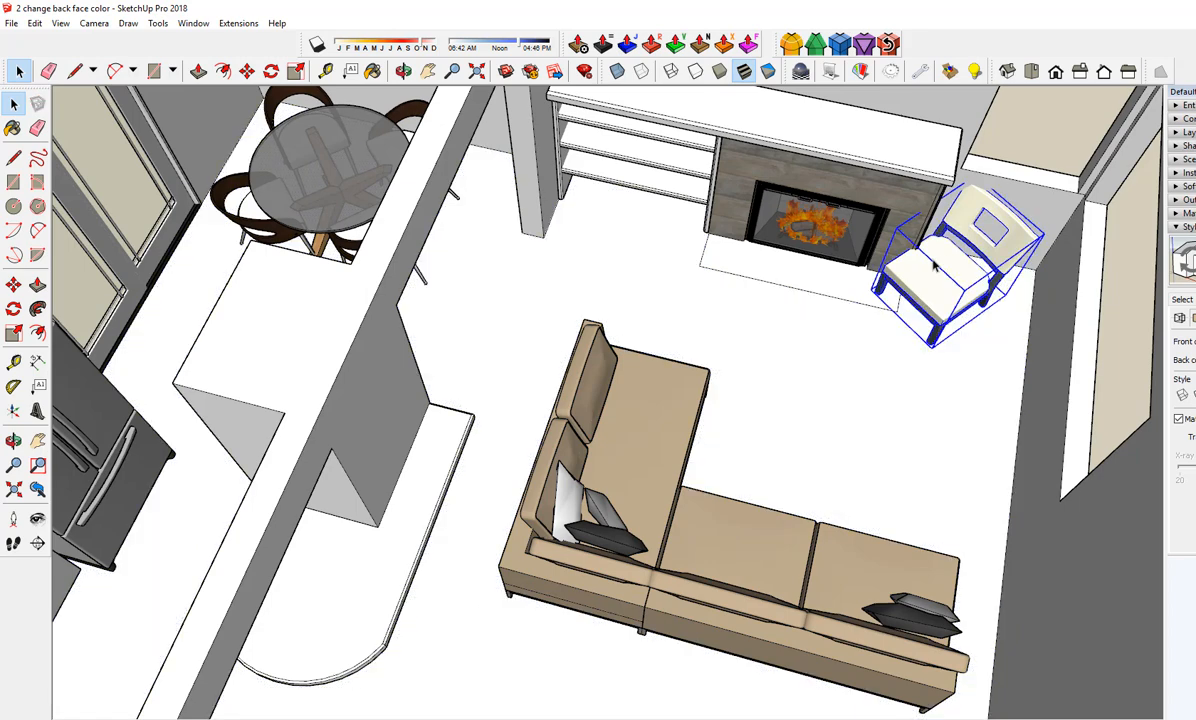
{"action": "key", "text": "m"}
{"action": "left_click_drag", "start_coordinate": [951, 269], "coordinate": [958, 302]}
{"action": "key", "text": "space"}
{"action": "left_click", "coordinate": [856, 462]}
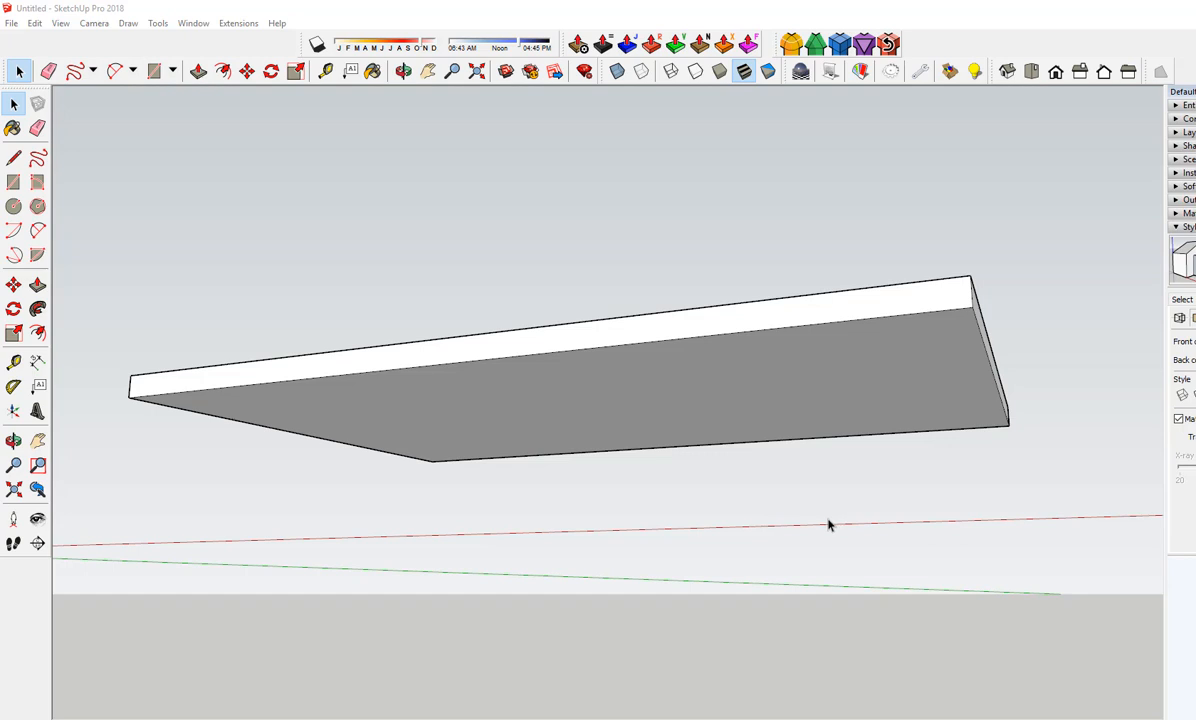
Step: Draw a small rectangle for a leg on the underside of the tabletop, fitted into one corner
{"action": "middle_click_drag", "start_coordinate": [512, 392], "coordinate": [414, 334]}
{"action": "left_click", "coordinate": [591, 364]}
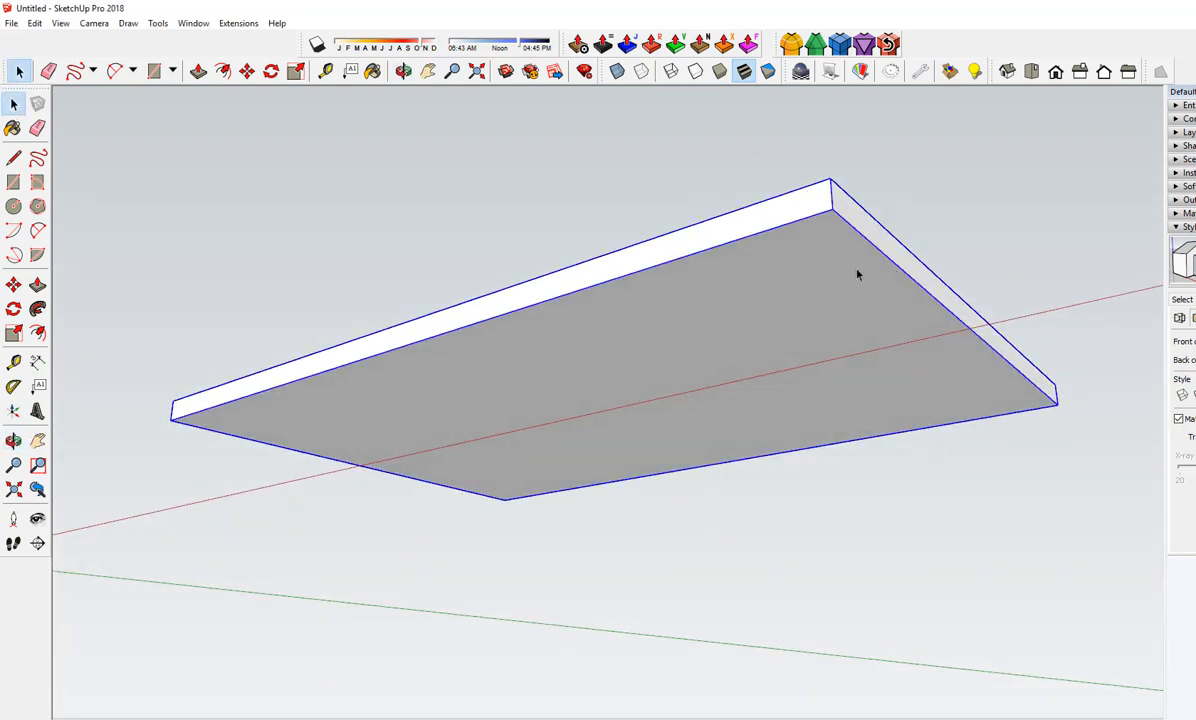
{"action": "scroll", "coordinate": [850, 265], "scroll_direction": "up", "scroll_amount": 3}
{"action": "key", "text": "r"}
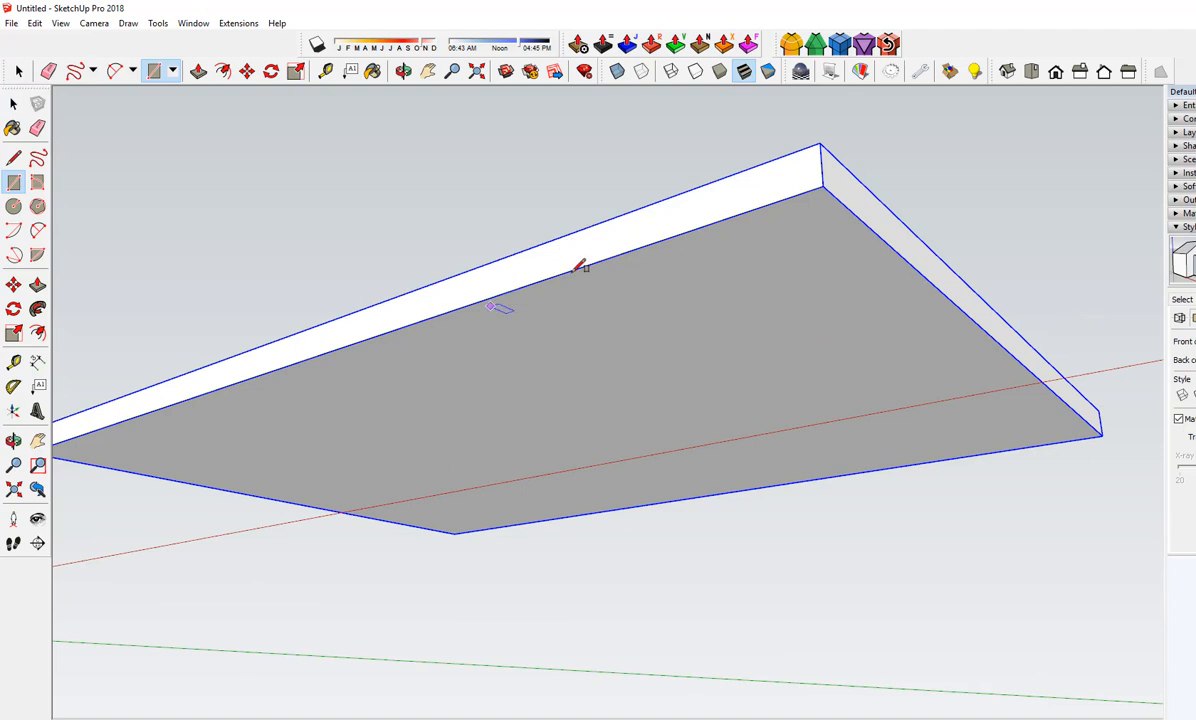
{"action": "left_click", "coordinate": [772, 204]}
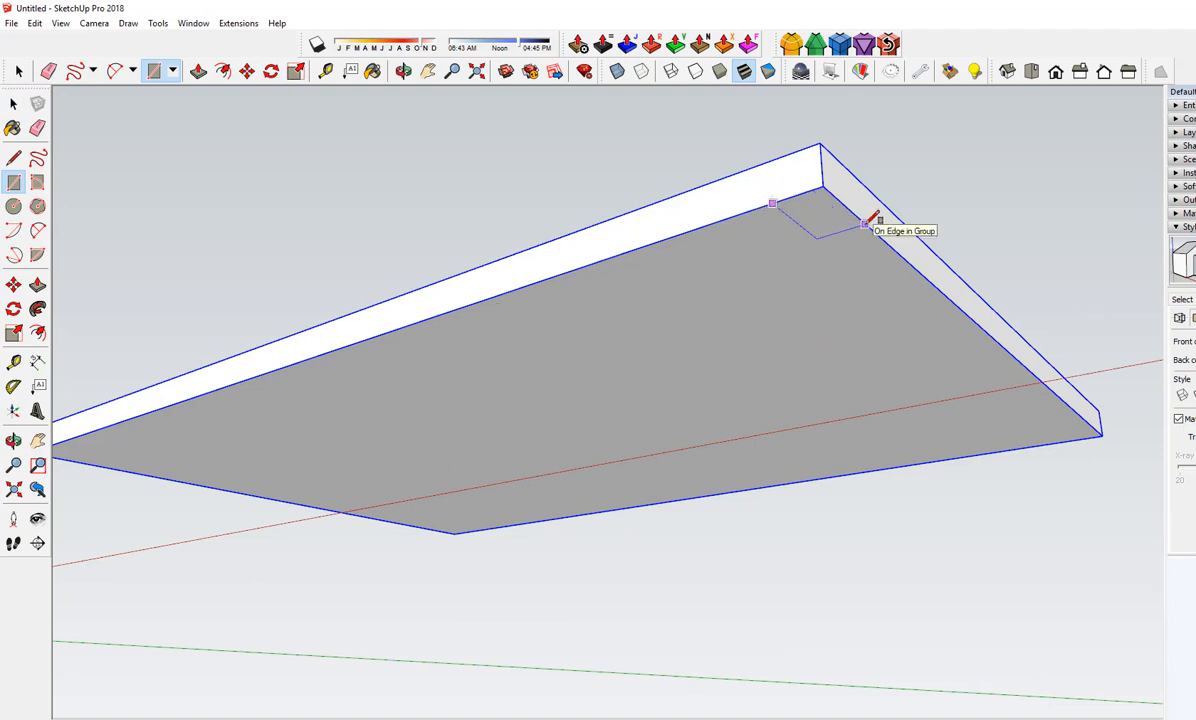
{"action": "left_click", "coordinate": [866, 223]}
{"action": "key", "text": "space"}
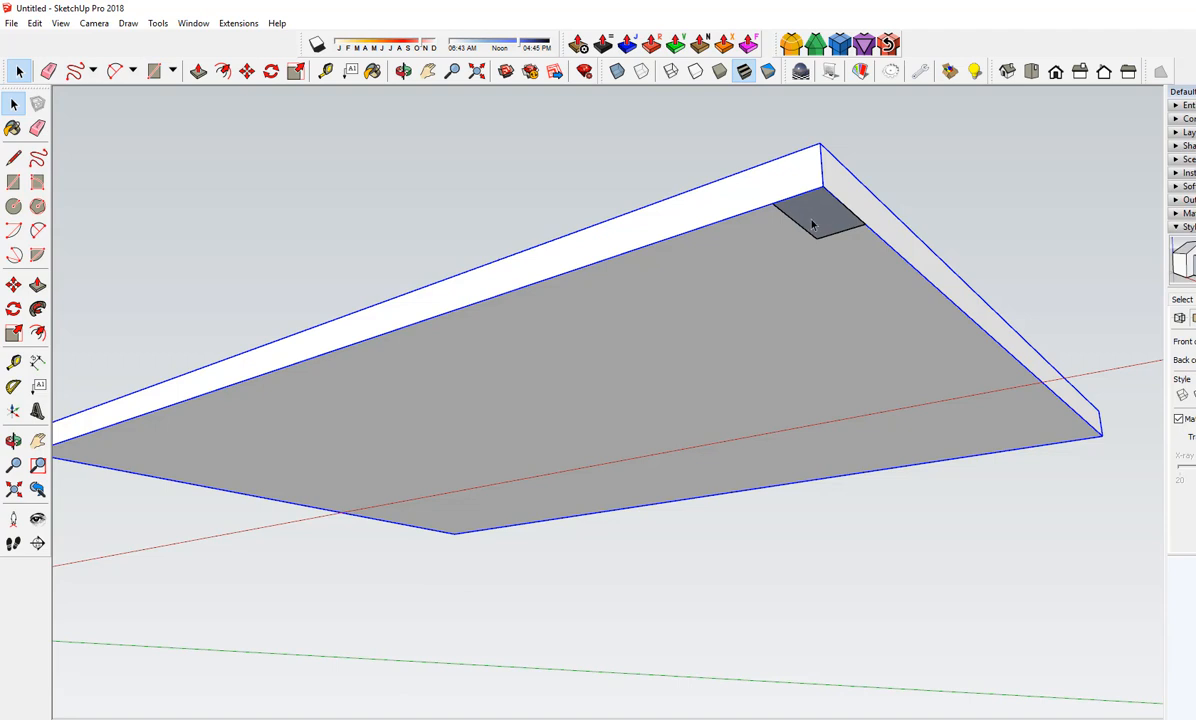
Step: Make the corner rectangle a component with the definition name "leg"
{"action": "left_click", "coordinate": [813, 224]}
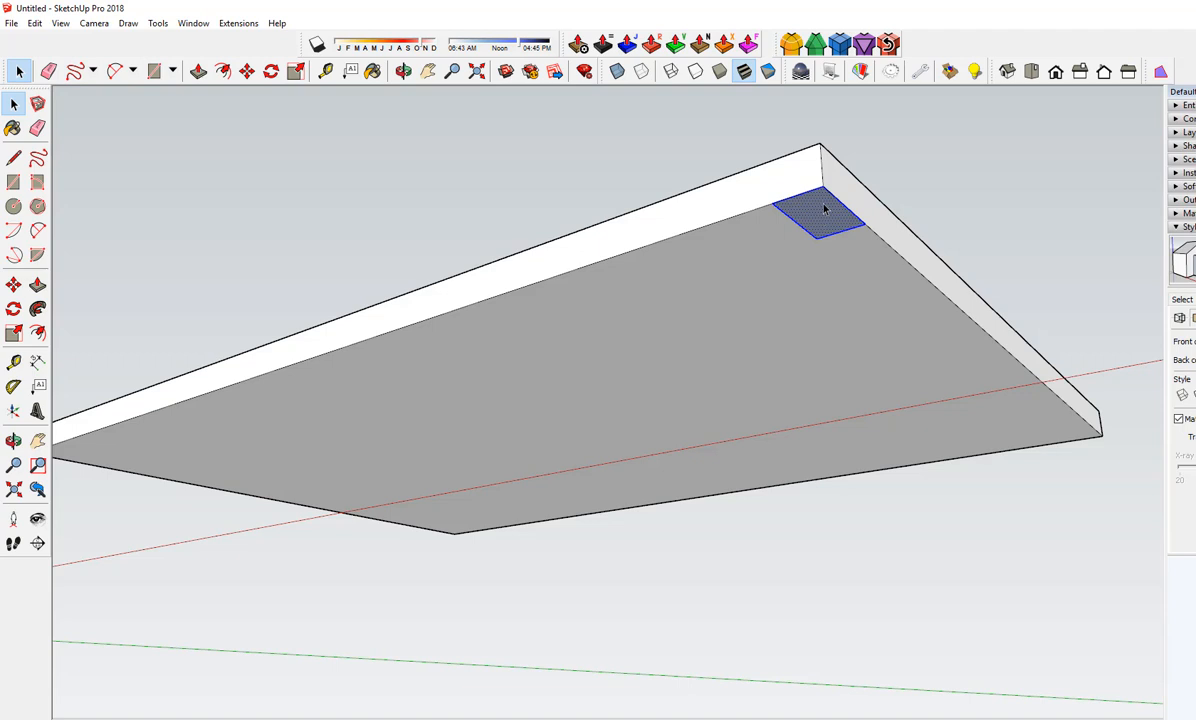
{"action": "right_click", "coordinate": [824, 215]}
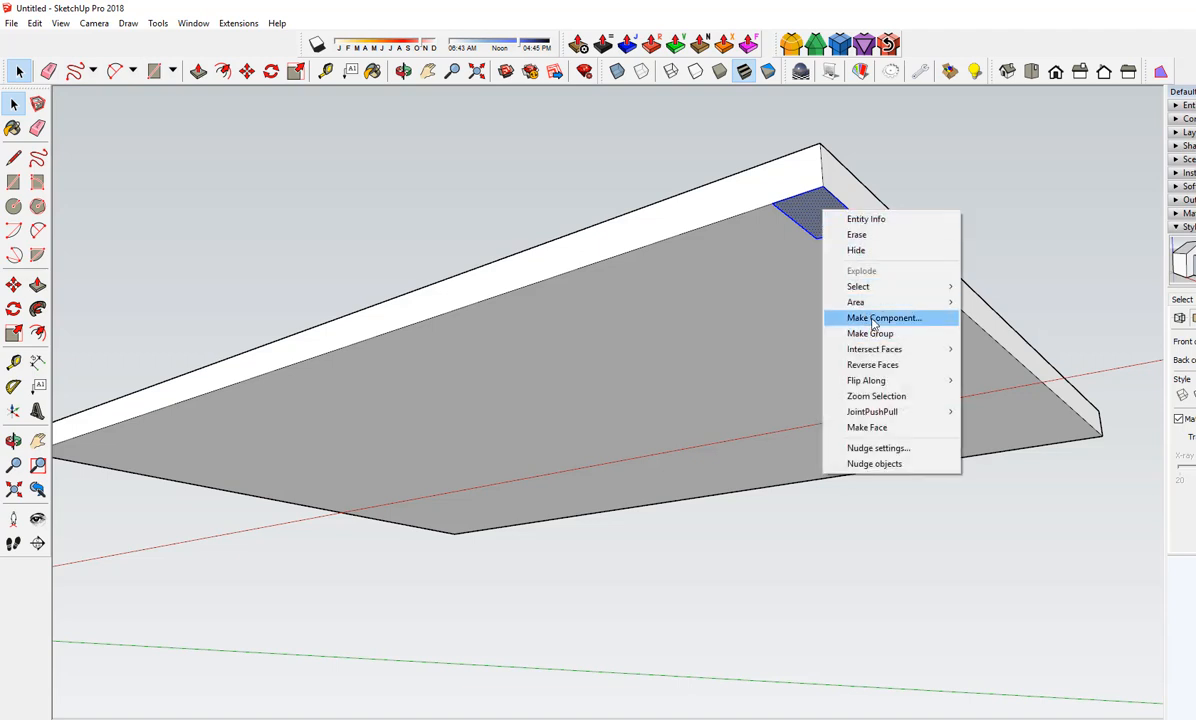
{"action": "left_click", "coordinate": [838, 318]}
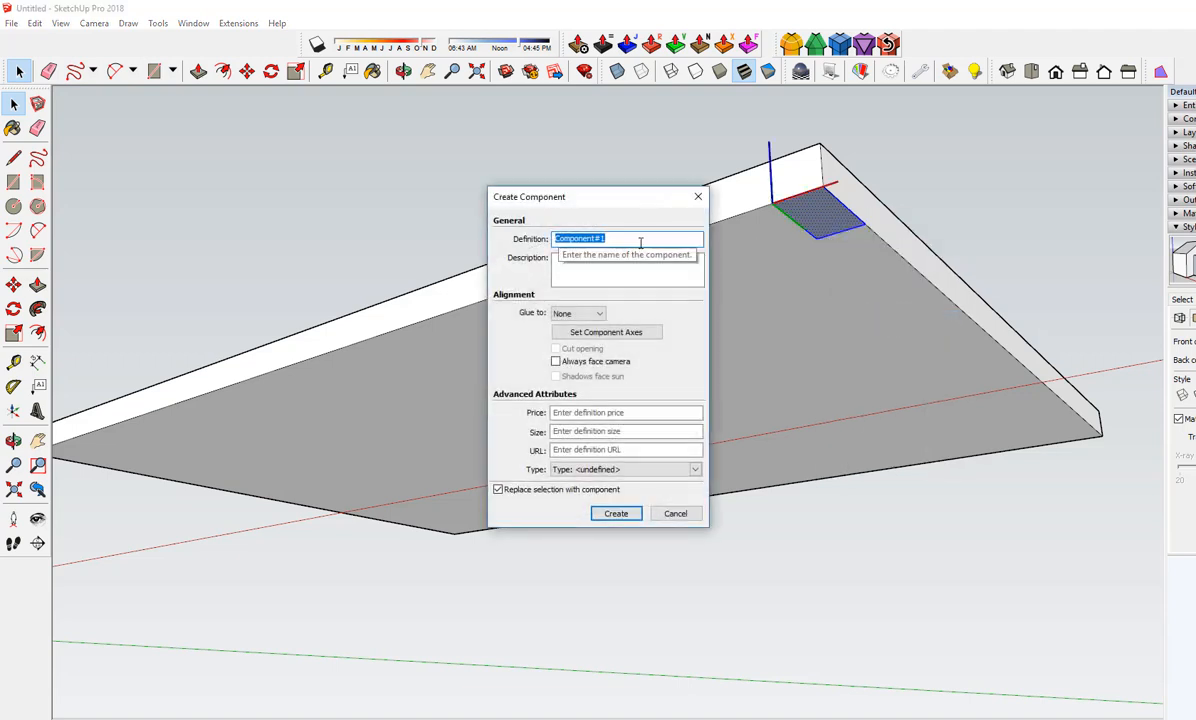
{"action": "type", "text": "leg"}
{"action": "key", "text": "Return"}
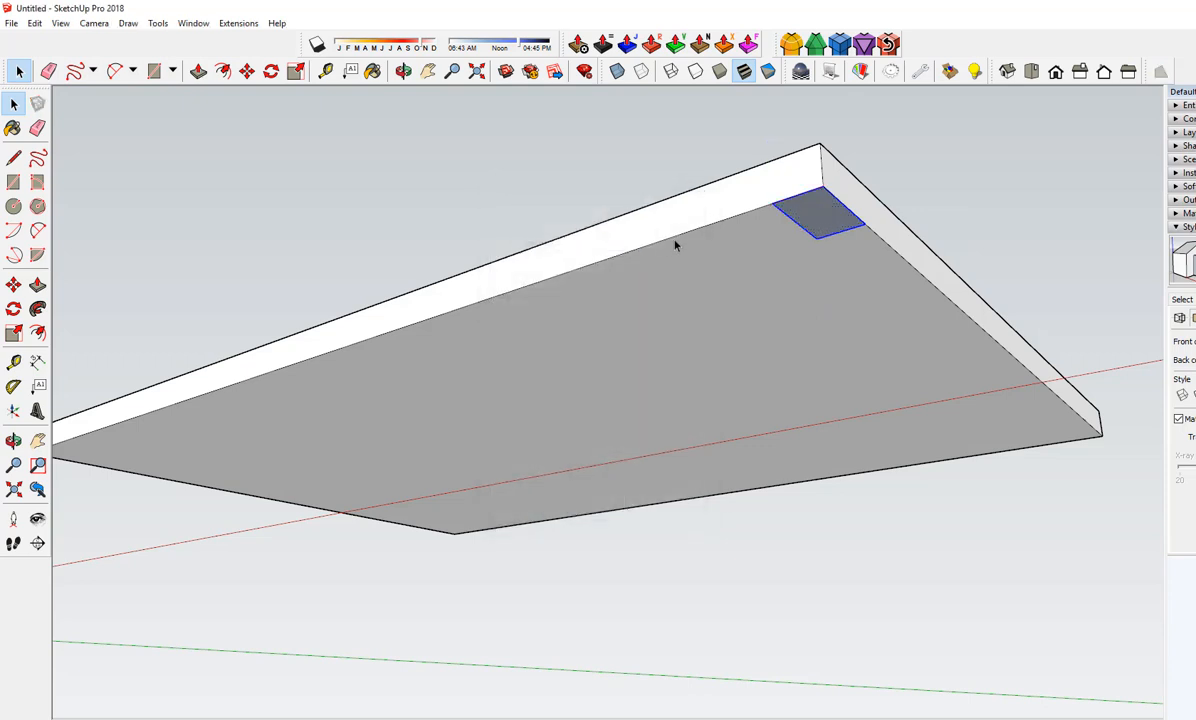
Step: Try copying the leg component along the tabletop's long edge to the far corner, and delete the copy
{"action": "scroll", "coordinate": [979, 200], "scroll_direction": "down", "scroll_amount": 2}
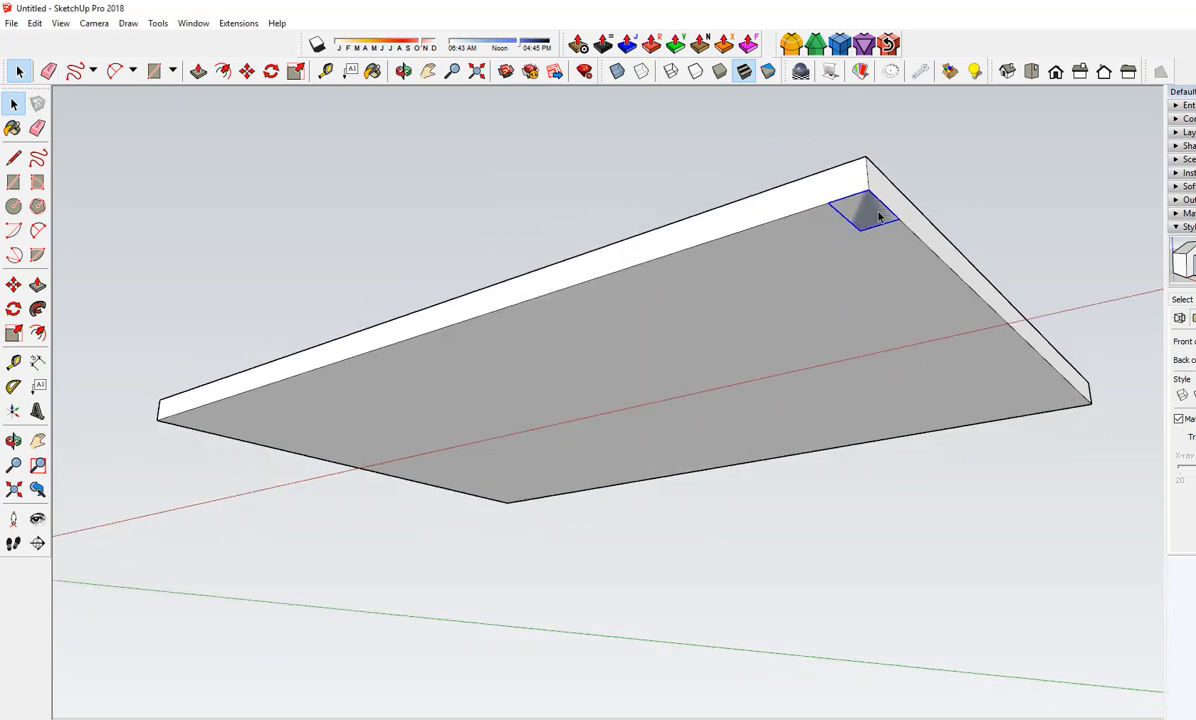
{"action": "key", "text": "m"}
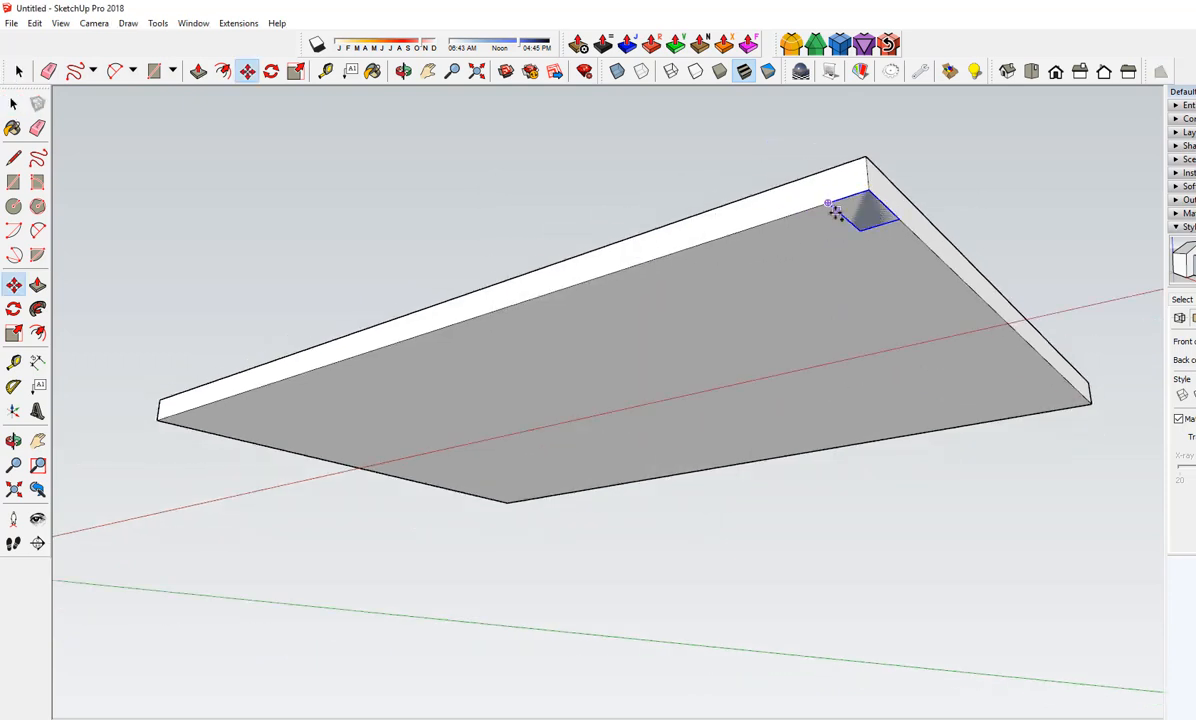
{"action": "key", "text": "ctrl"}
{"action": "left_click", "coordinate": [828, 203]}
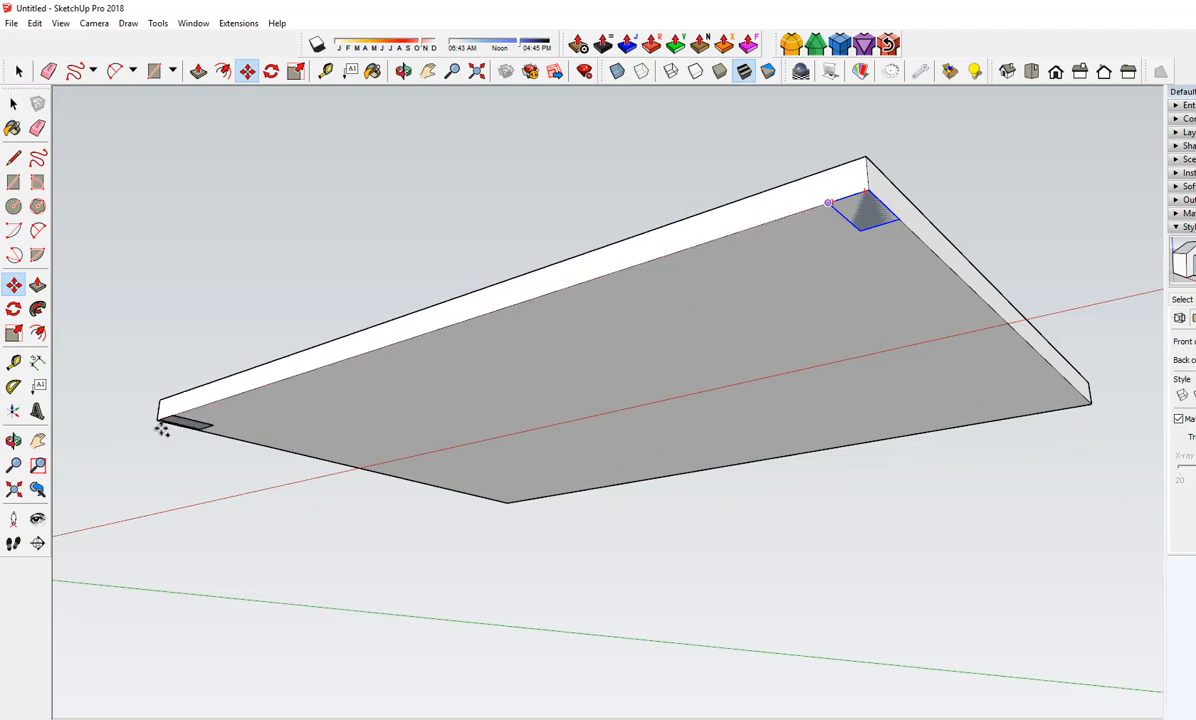
{"action": "left_click", "coordinate": [158, 418]}
{"action": "key", "text": "space"}
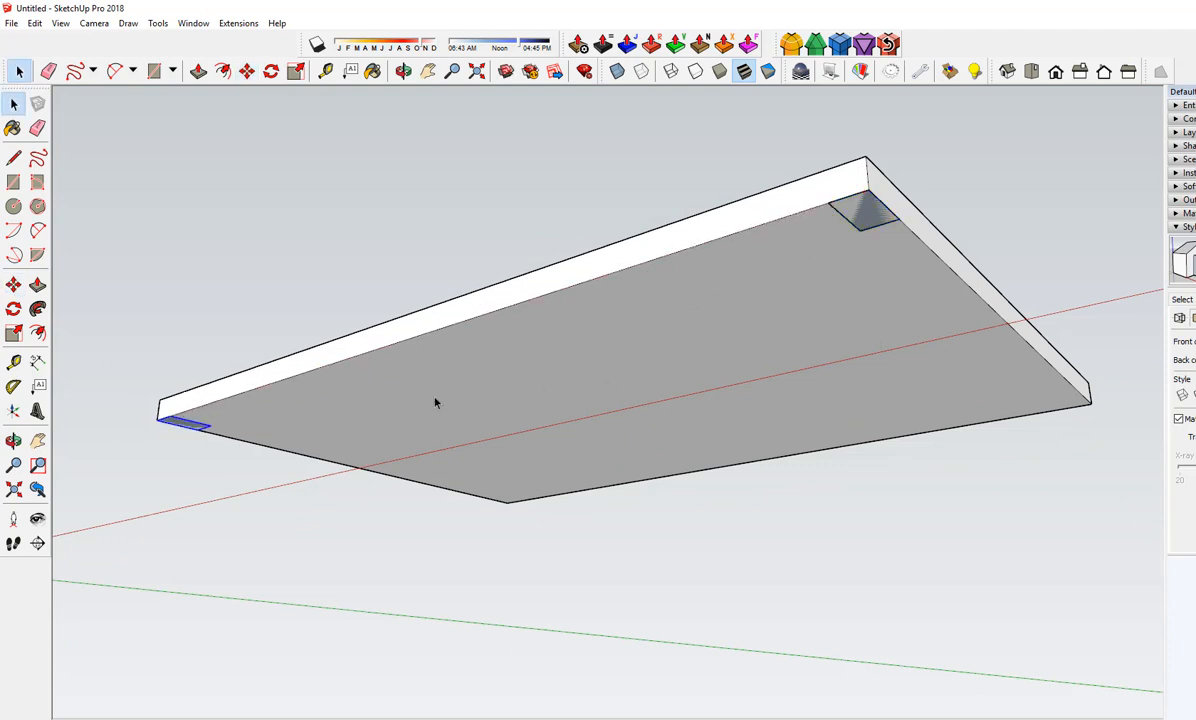
{"action": "middle_click_drag", "start_coordinate": [435, 402], "coordinate": [616, 298]}
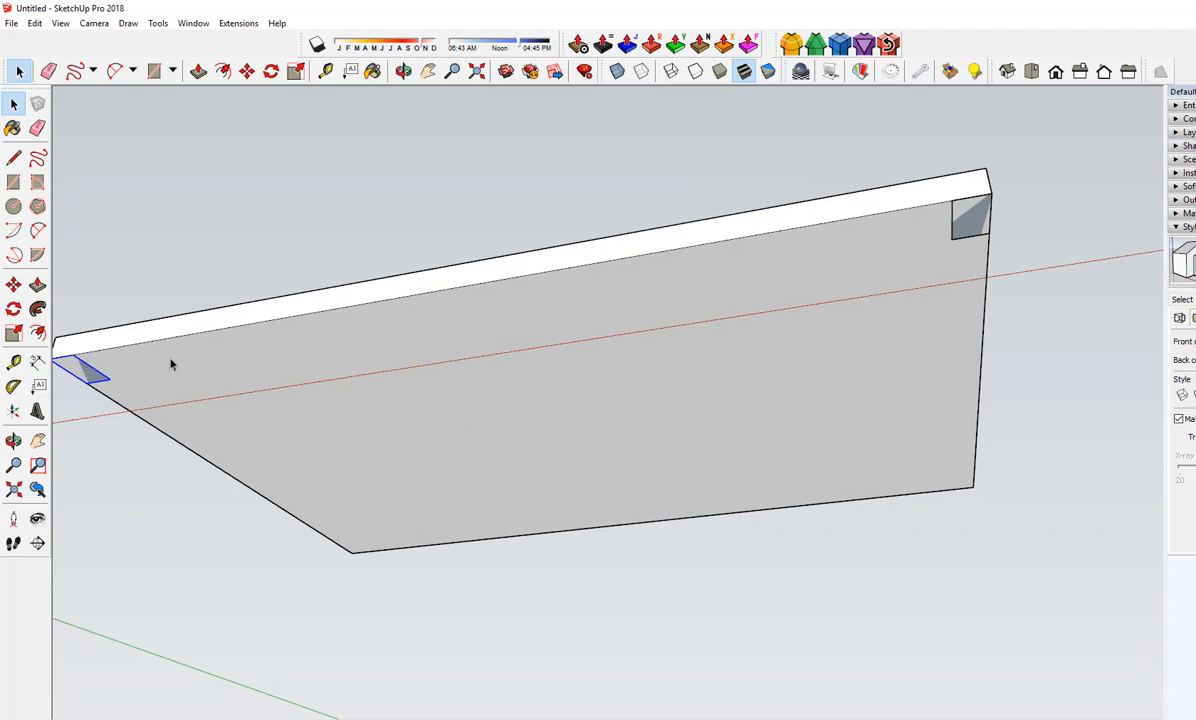
{"action": "key", "text": "Delete"}
Step: Copy the leg component from its outer edge corner to the tabletop's far corner on the same long edge
{"action": "key", "text": "m"}
{"action": "left_click", "coordinate": [952, 202]}
{"action": "key", "text": "ctrl"}
{"action": "scroll", "coordinate": [951, 203], "scroll_direction": "down", "scroll_amount": 1}
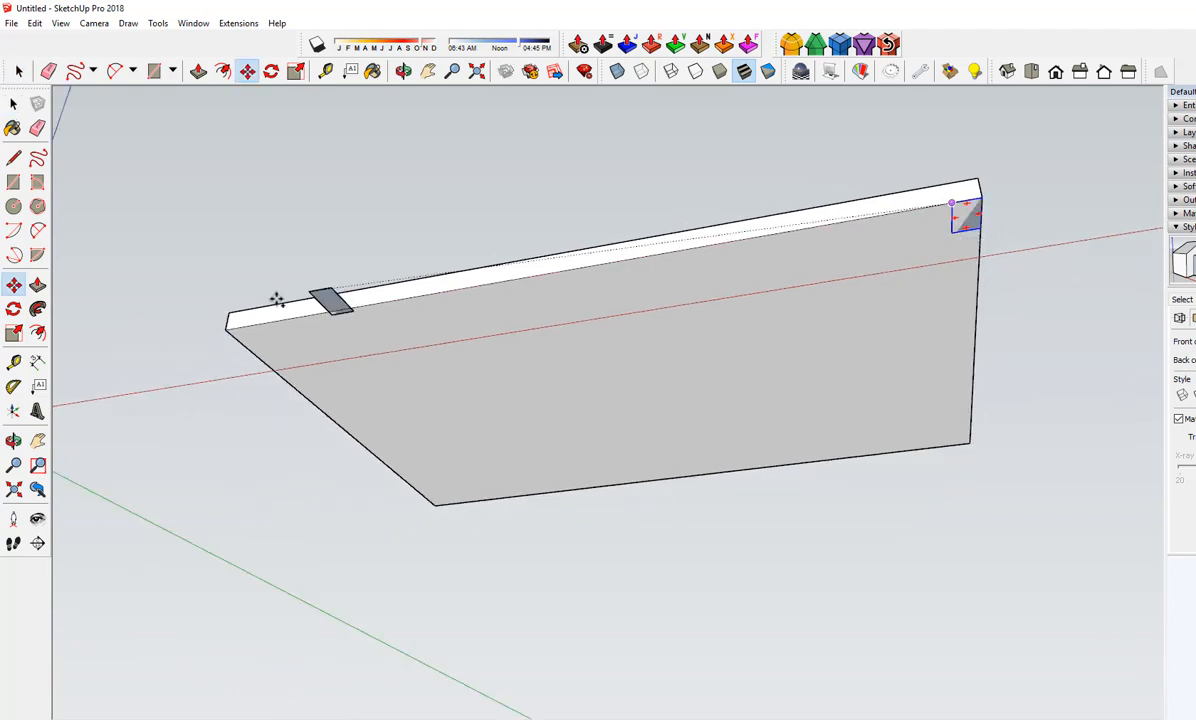
{"action": "left_click", "coordinate": [230, 329]}
Step: Copy both leg components together across the tabletop to the two corners of the opposite long edge
{"action": "key", "text": "space"}
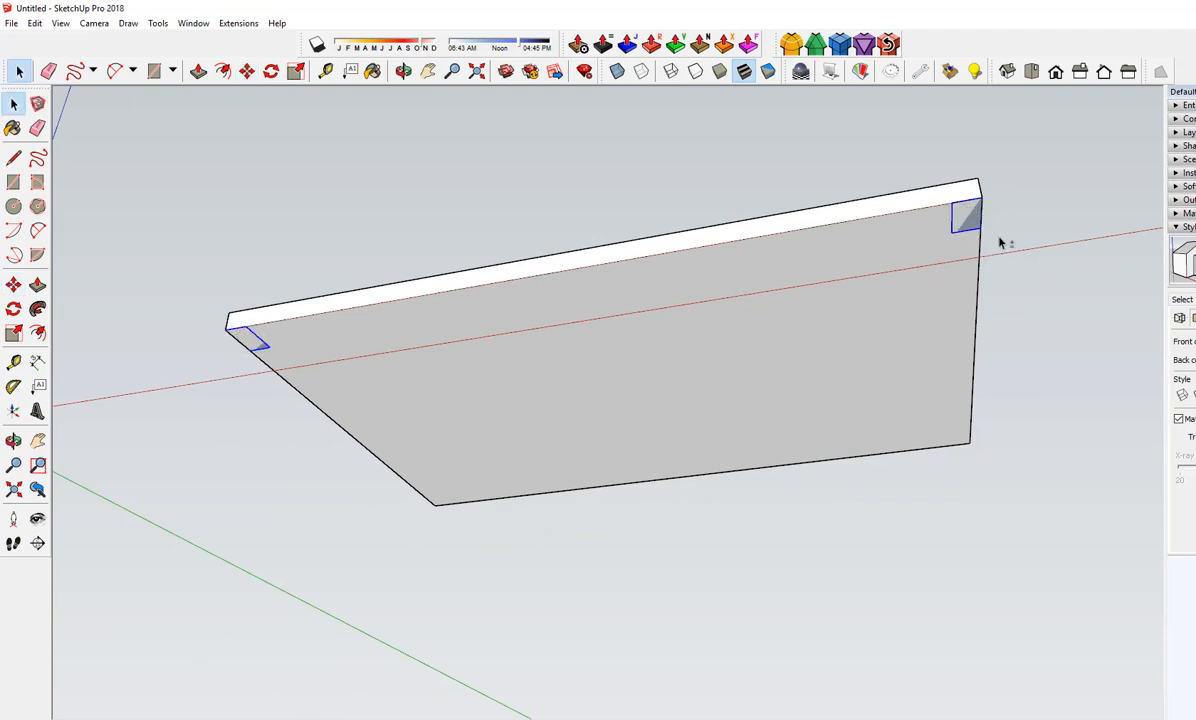
{"action": "middle_click_drag", "start_coordinate": [1004, 240], "coordinate": [818, 255]}
{"action": "key", "text": "m"}
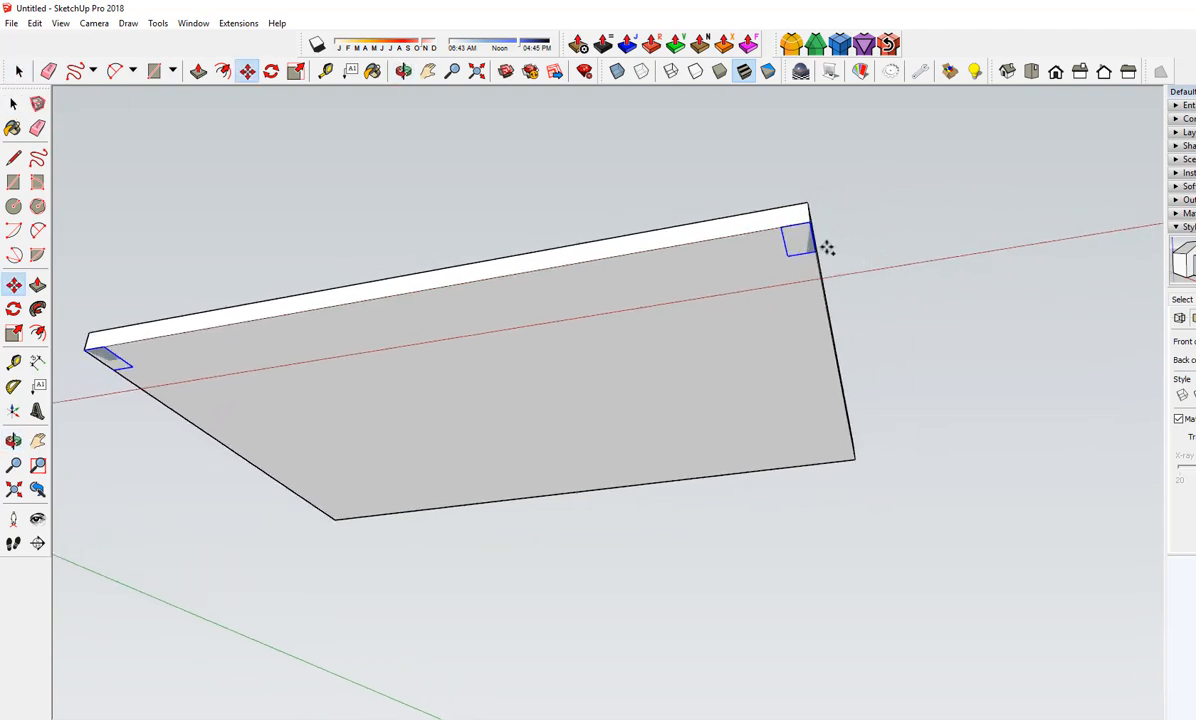
{"action": "left_click", "coordinate": [818, 250]}
{"action": "key", "text": "ctrl"}
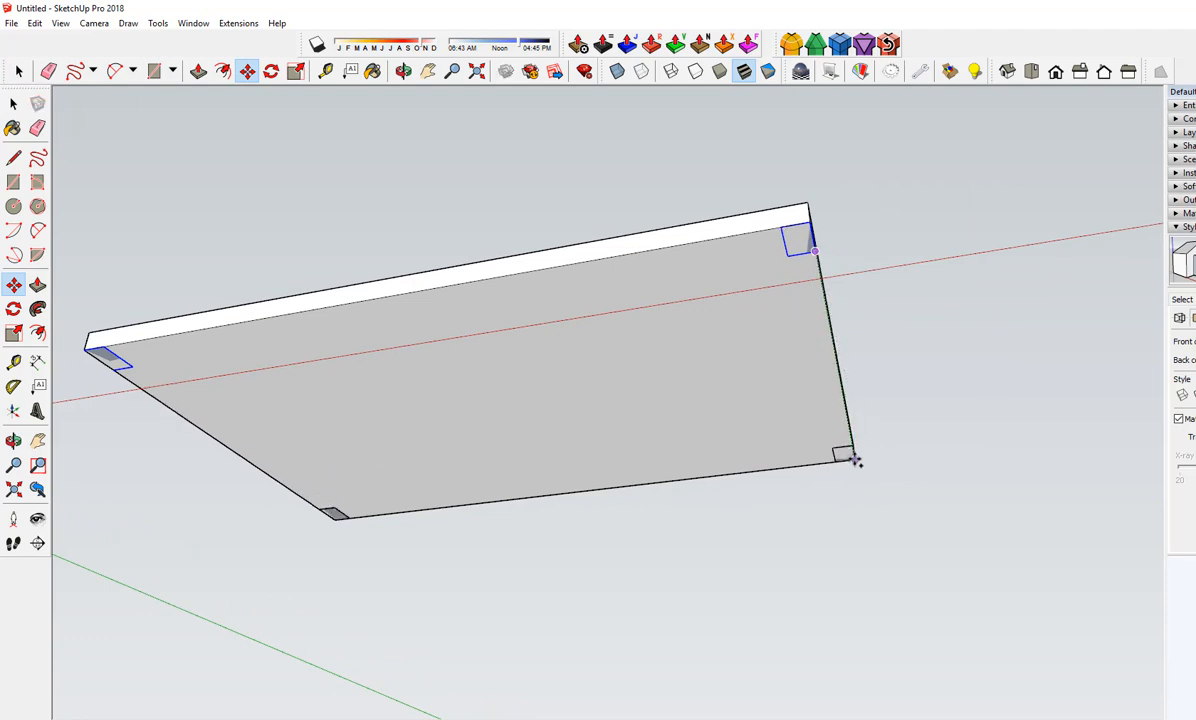
{"action": "left_click", "coordinate": [855, 462]}
{"action": "key", "text": "space"}
{"action": "left_click", "coordinate": [937, 368]}
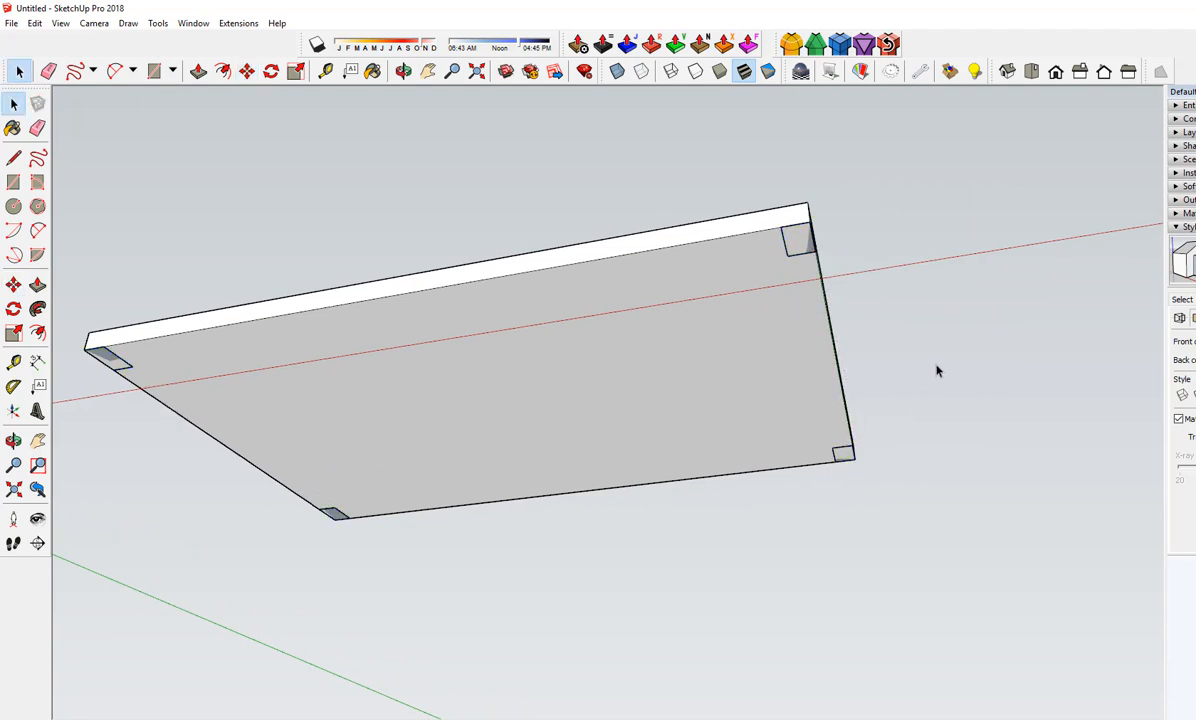
Step: Open one leg component for editing and push/pull its rectangle downward into a full-length table leg
{"action": "middle_click_drag", "start_coordinate": [937, 368], "coordinate": [822, 297]}
{"action": "double_click", "coordinate": [800, 259]}
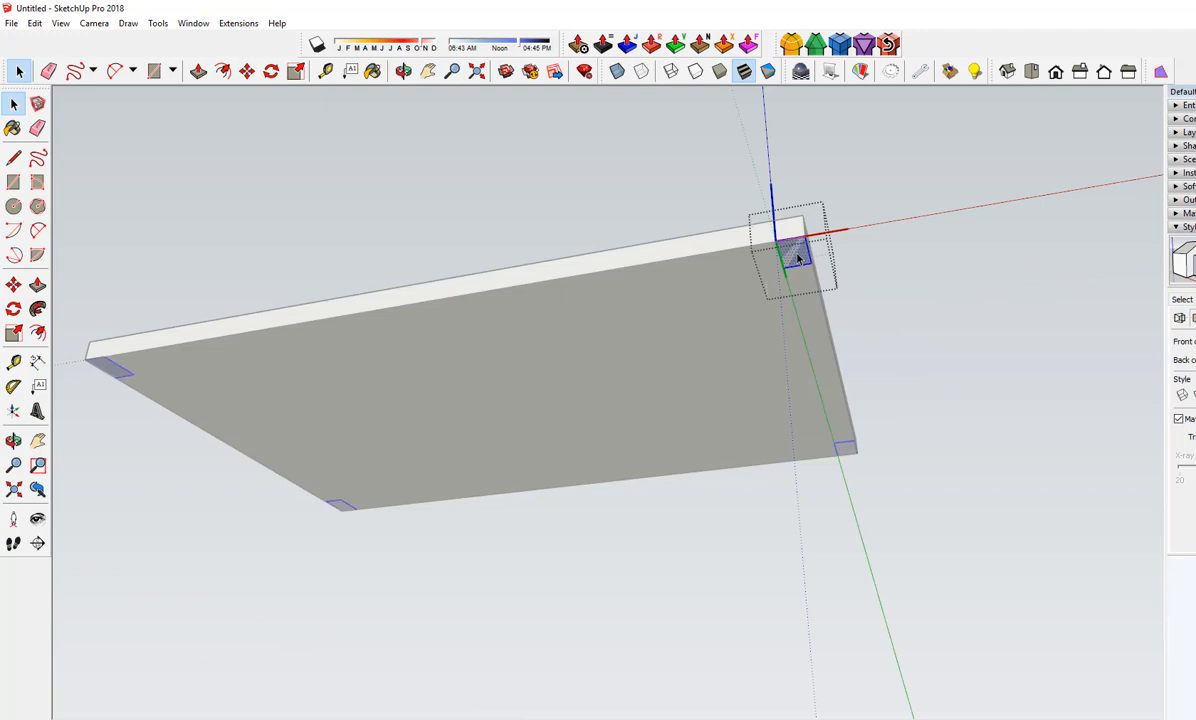
{"action": "key", "text": "p"}
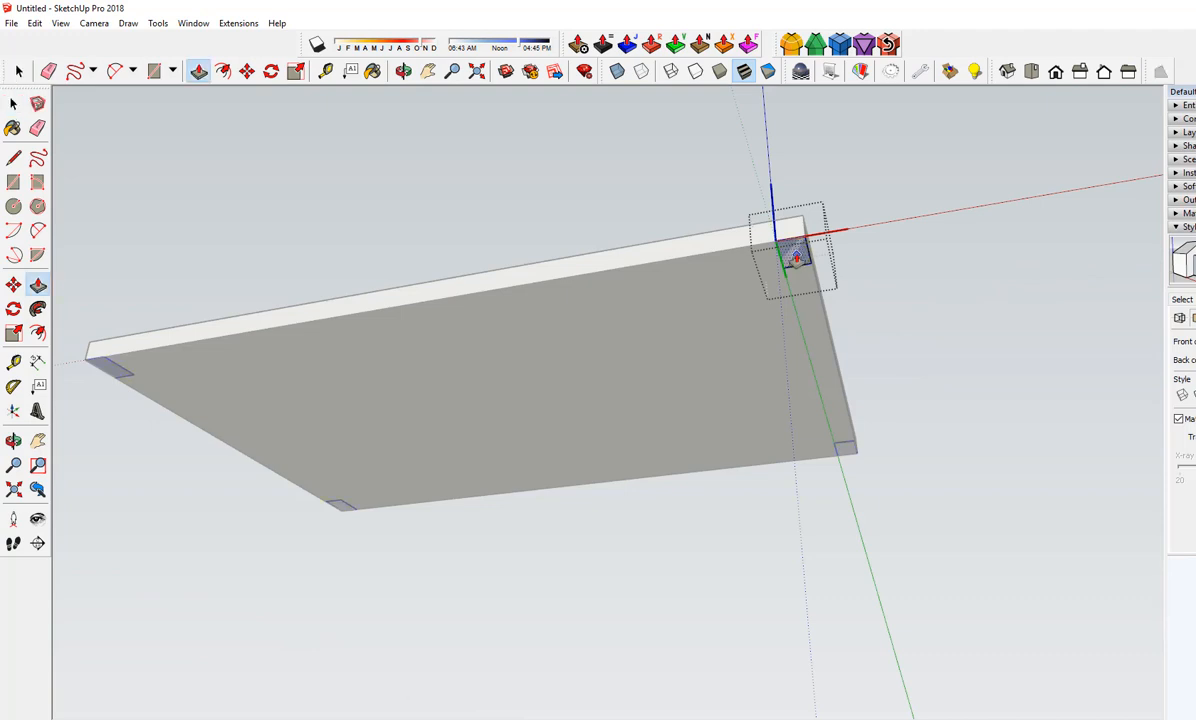
{"action": "left_click_drag", "start_coordinate": [793, 256], "coordinate": [815, 578]}
{"action": "key", "text": "space"}
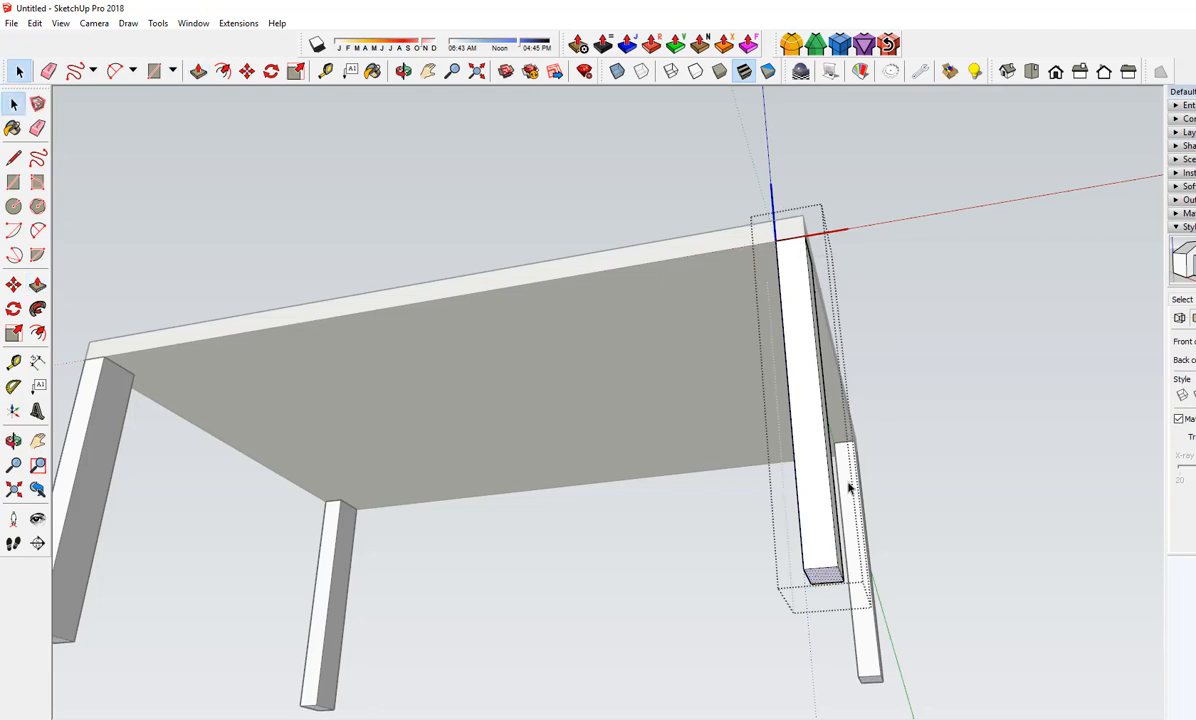
Step: Inside the leg component, draw a wavy freehand curve down the broad face, from the tabletop to the foot
{"action": "double_click", "coordinate": [794, 318]}
{"action": "middle_click_drag", "start_coordinate": [828, 296], "coordinate": [838, 368]}
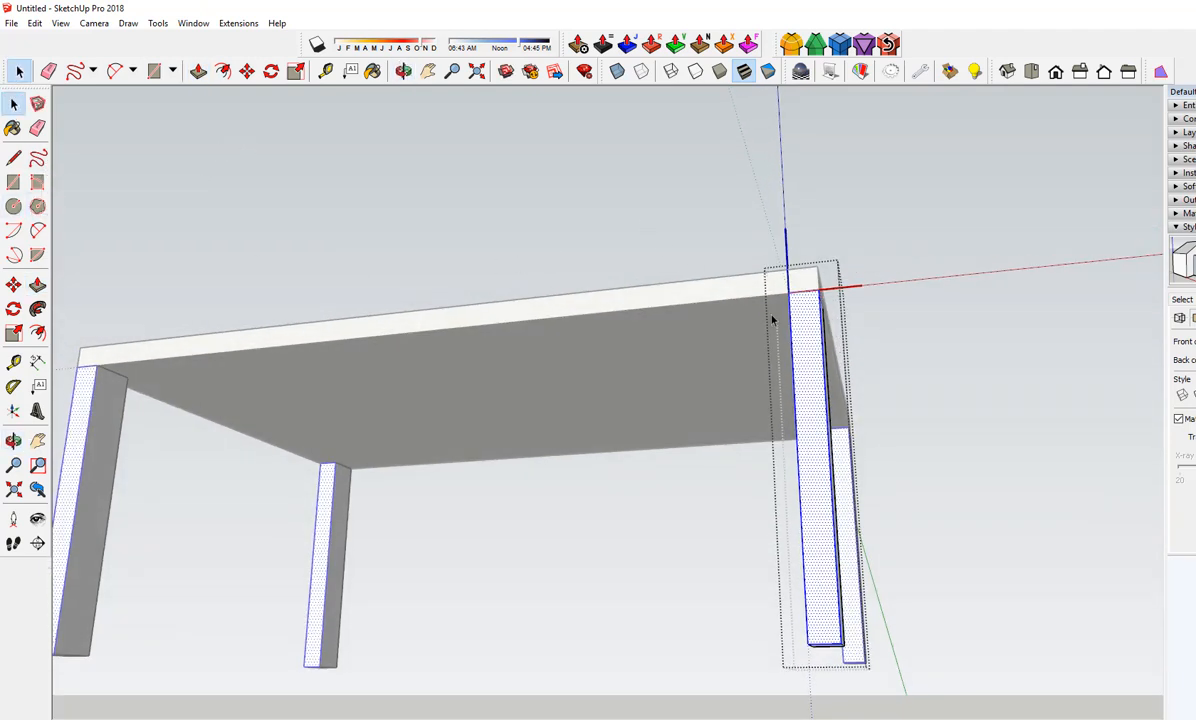
{"action": "left_click", "coordinate": [37, 159]}
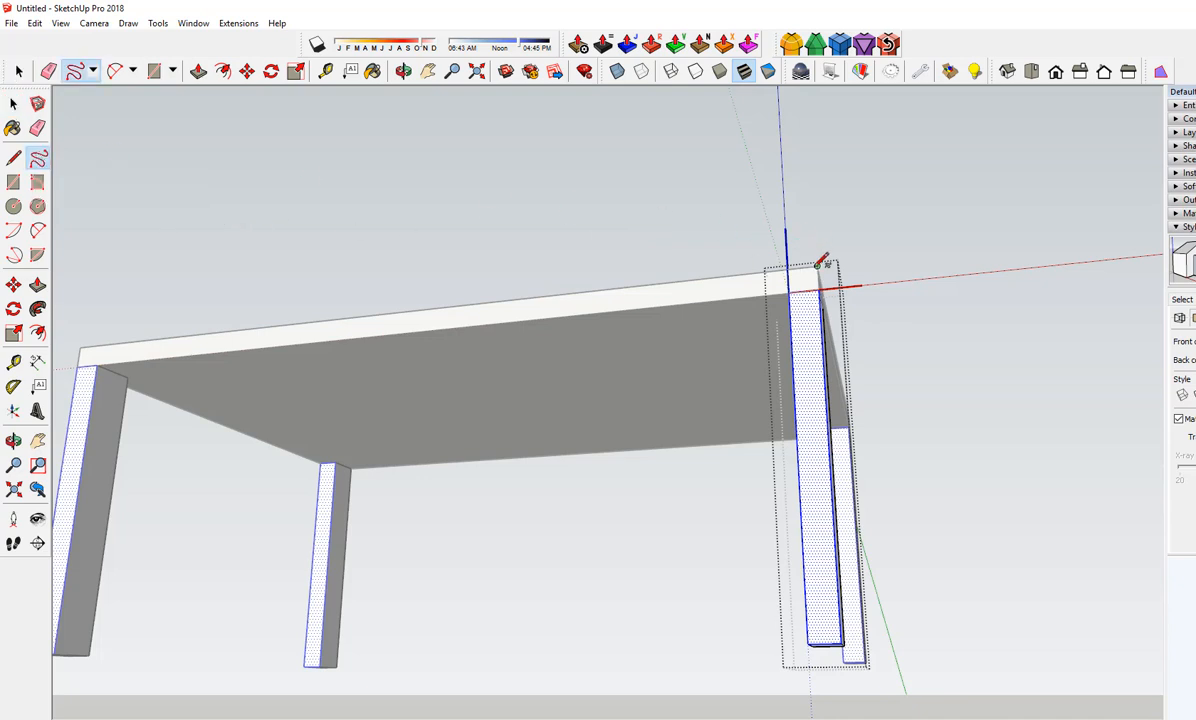
{"action": "mouse_move", "coordinate": [819, 289]}
{"action": "left_mouse_down"}
{"action": "mouse_move", "coordinate": [809, 368]}
{"action": "mouse_move", "coordinate": [830, 641]}
{"action": "left_mouse_up"}
{"action": "key", "text": "space"}
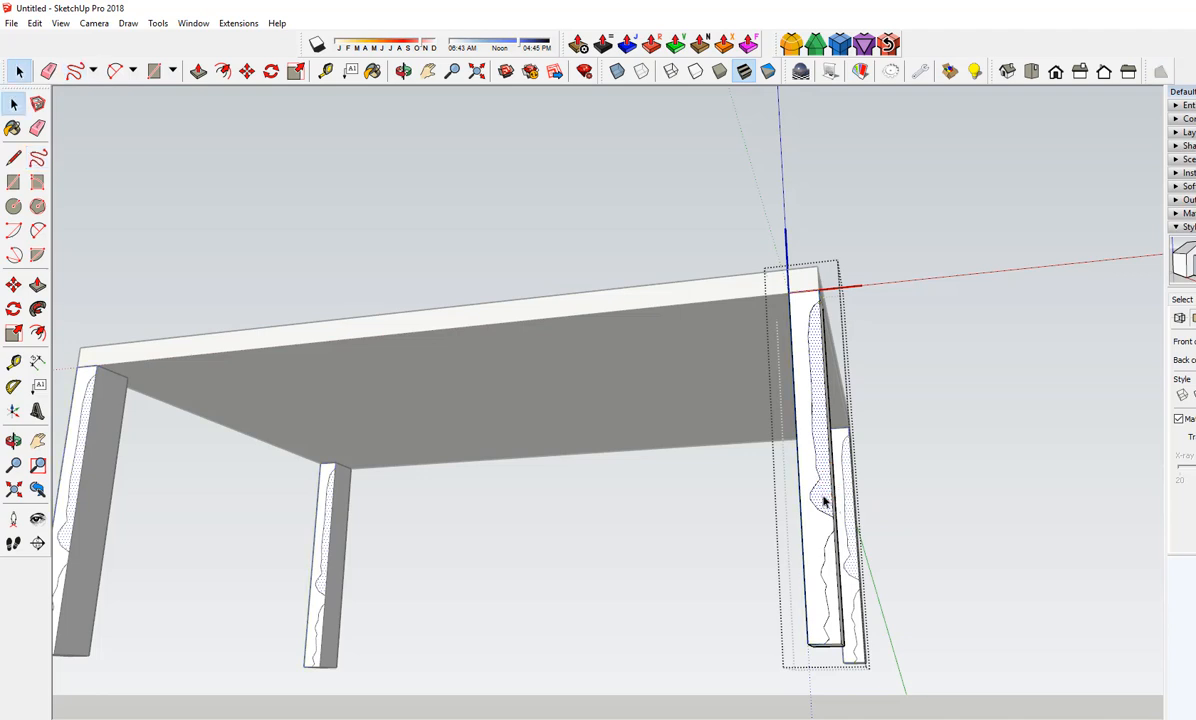
Step: Push/pull the areas outside the wavy curve through the leg to carve its profile, and close the component
{"action": "key", "text": "p"}
{"action": "left_click", "coordinate": [819, 501]}
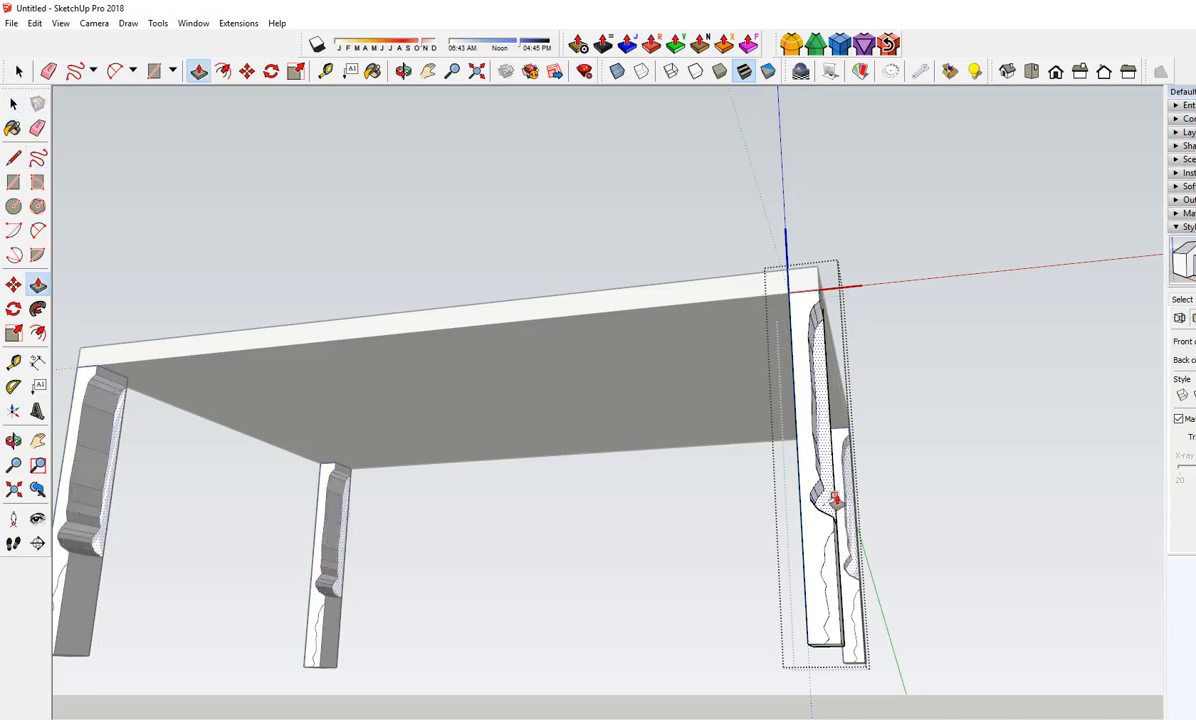
{"action": "left_click", "coordinate": [838, 502]}
{"action": "double_click", "coordinate": [829, 583]}
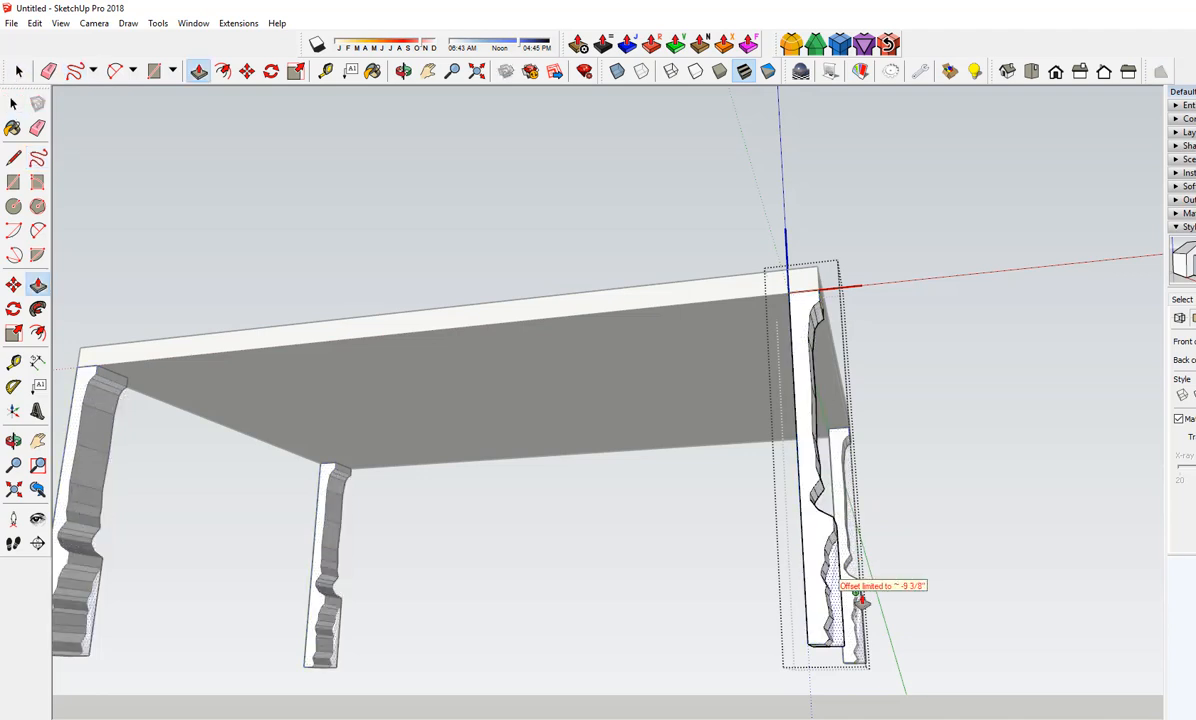
{"action": "key", "text": "space"}
{"action": "middle_click_drag", "start_coordinate": [980, 507], "coordinate": [670, 302]}
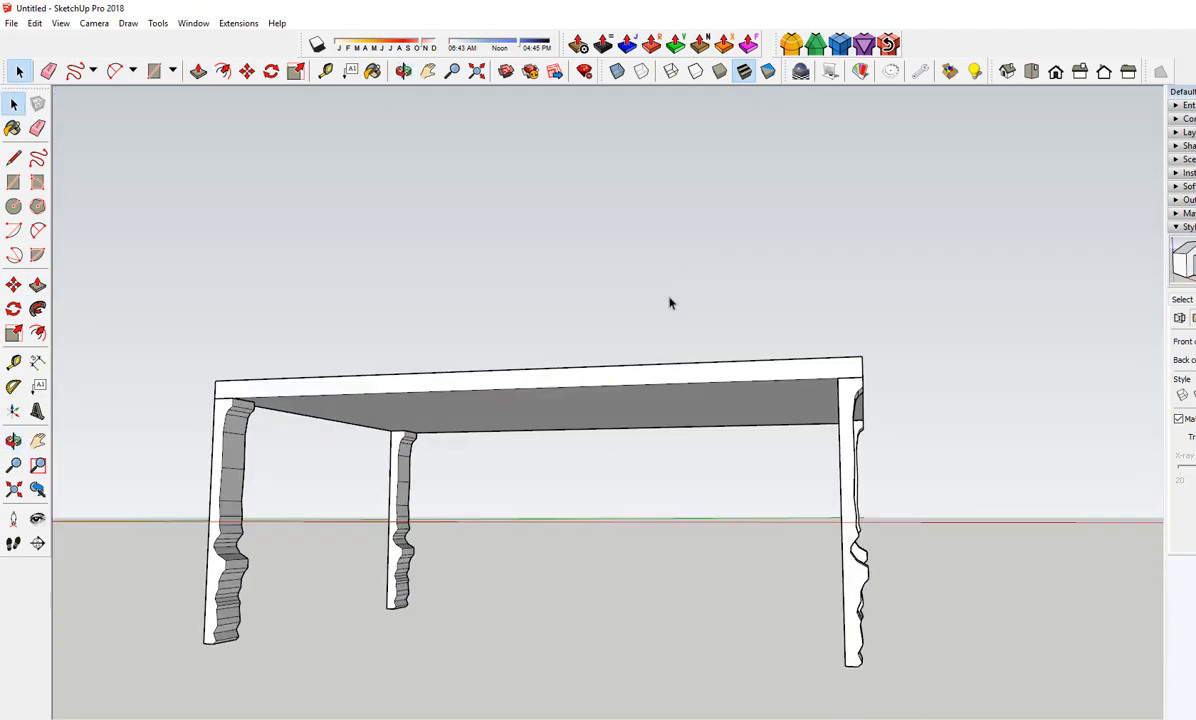
{"action": "left_click", "coordinate": [229, 460]}
{"action": "left_click", "coordinate": [401, 490], "text": "shift"}
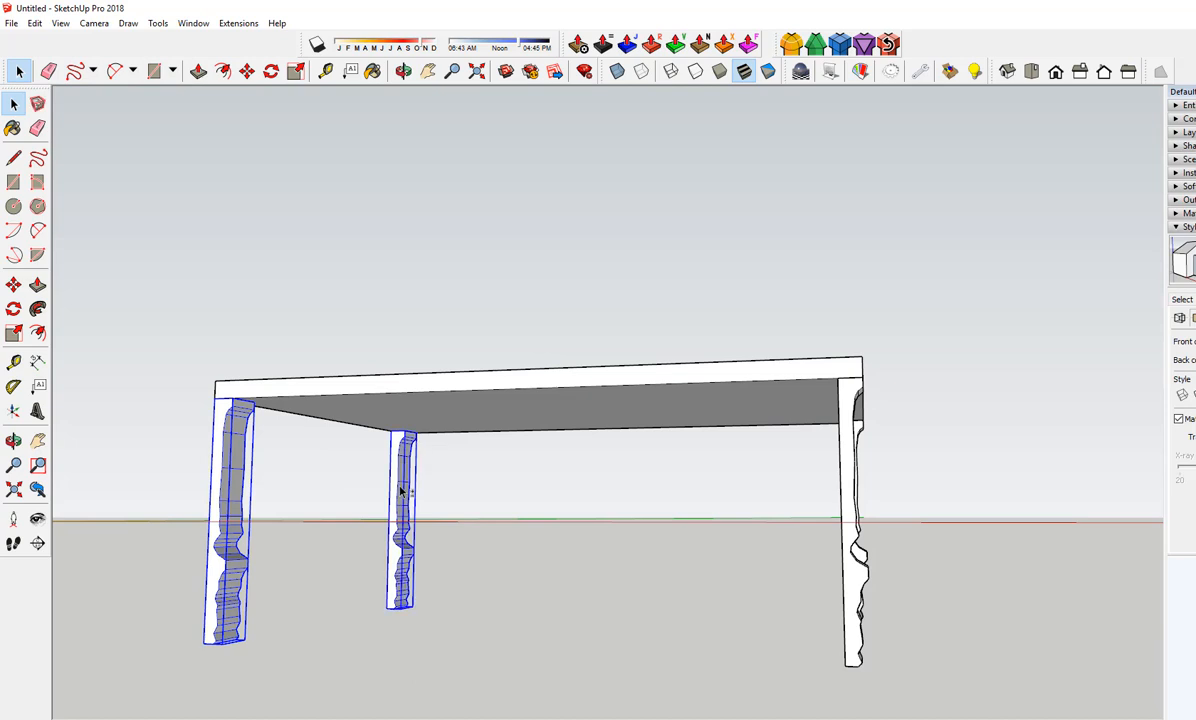
{"action": "right_click", "coordinate": [401, 490]}
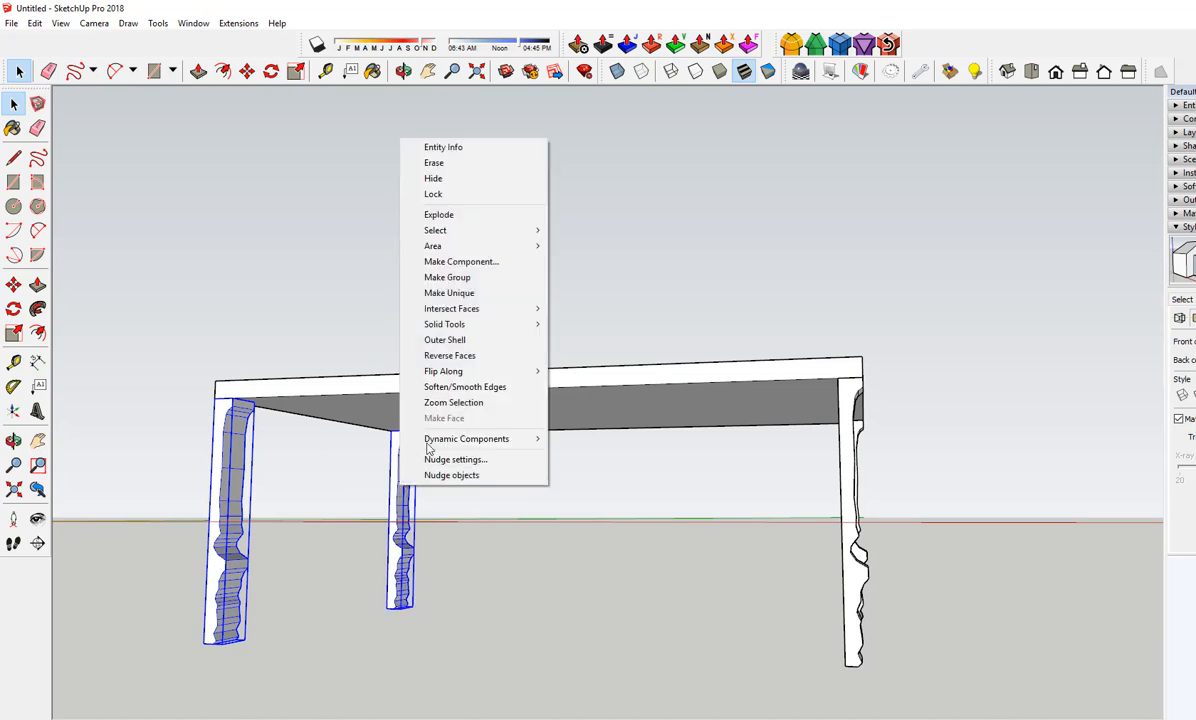
Step: Flip the two legs at the table's short end nearest the origin along the red direction and deselect them
{"action": "mouse_move", "coordinate": [446, 373]}
{"action": "middle_click_drag", "start_coordinate": [586, 274], "coordinate": [662, 528]}
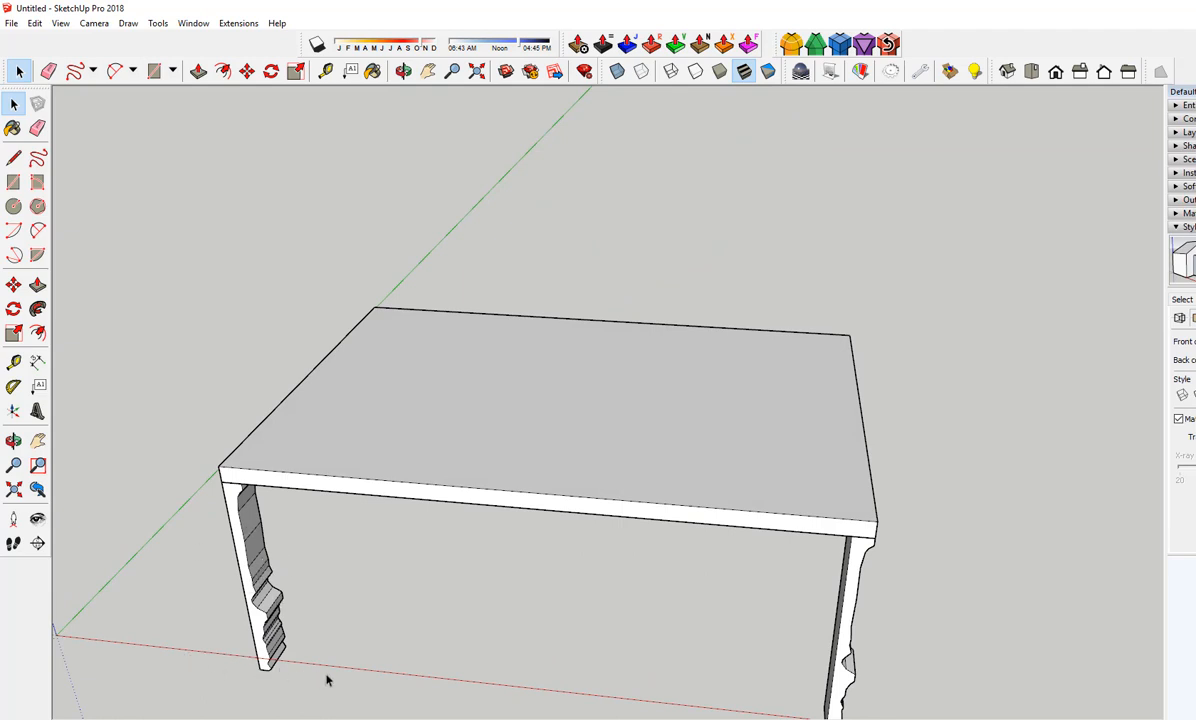
{"action": "scroll", "coordinate": [341, 627], "scroll_direction": "down", "scroll_amount": 2}
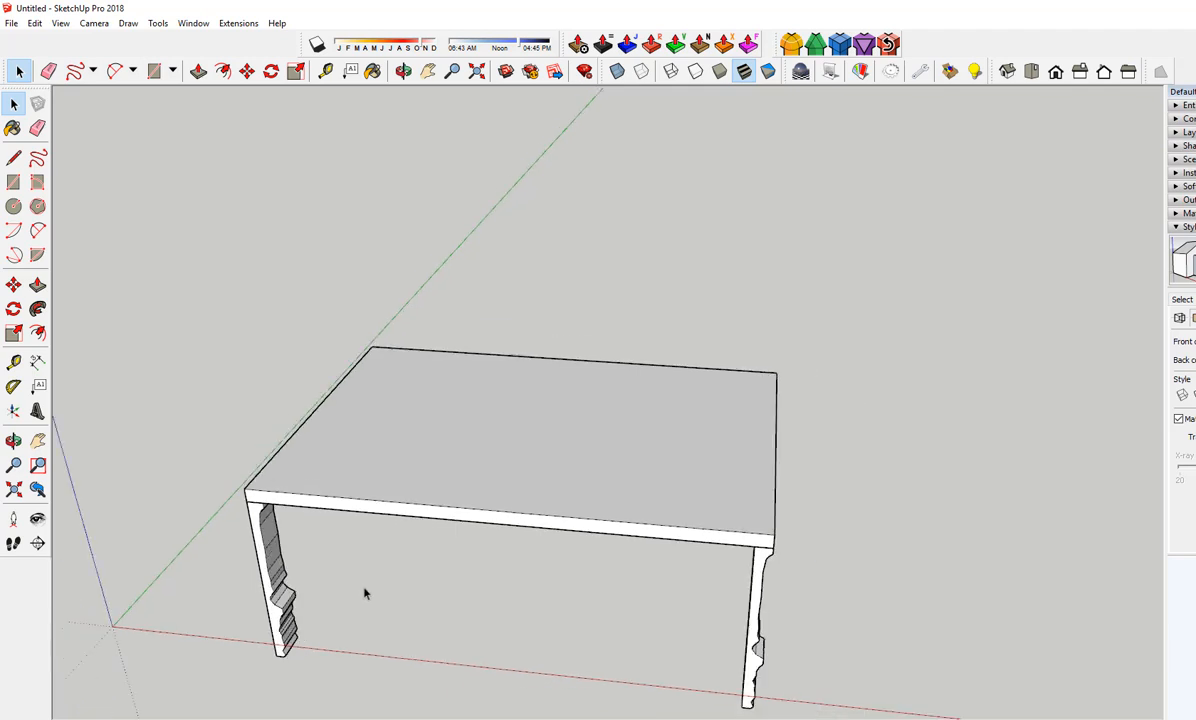
{"action": "middle_click_drag", "start_coordinate": [360, 590], "coordinate": [360, 455]}
{"action": "left_click", "coordinate": [380, 497]}
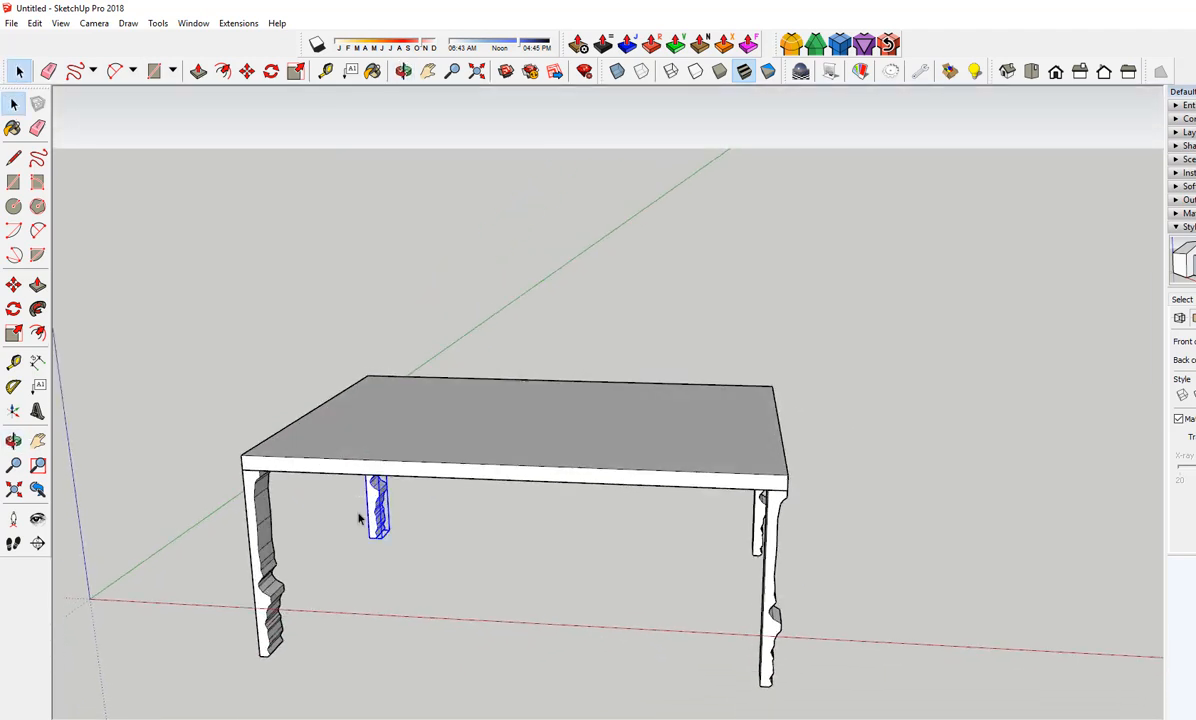
{"action": "left_click", "coordinate": [258, 518], "text": "ctrl"}
{"action": "right_click", "coordinate": [266, 540]}
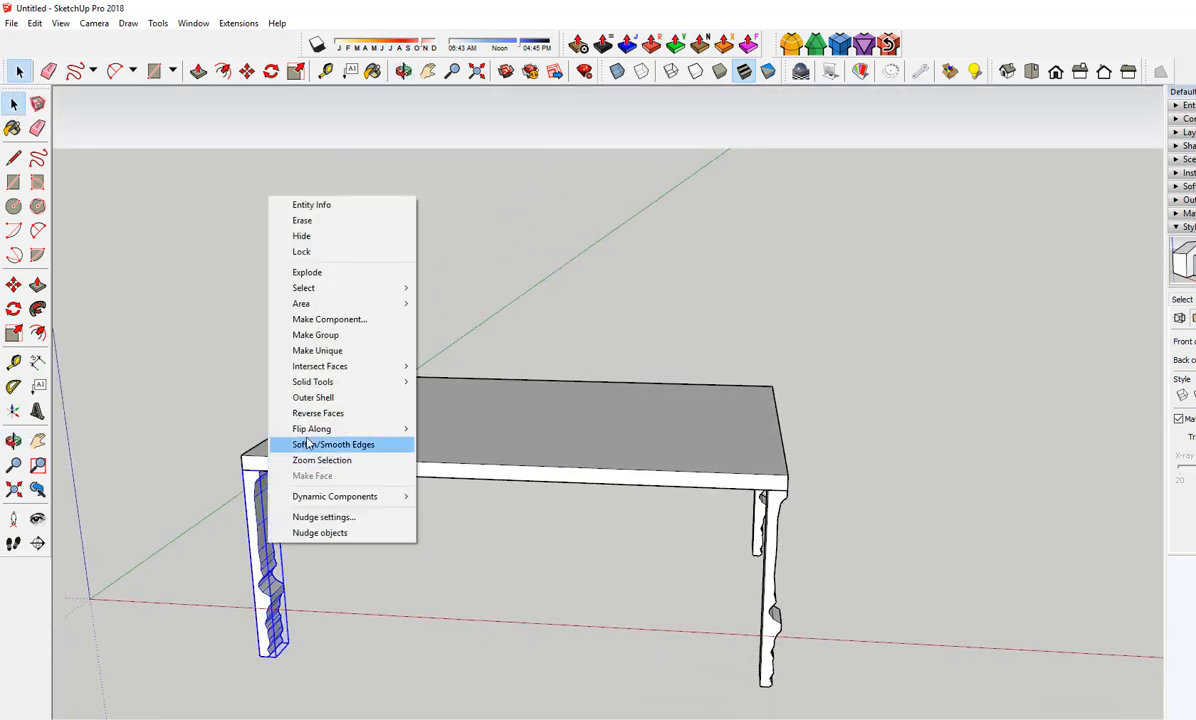
{"action": "left_click", "coordinate": [450, 430]}
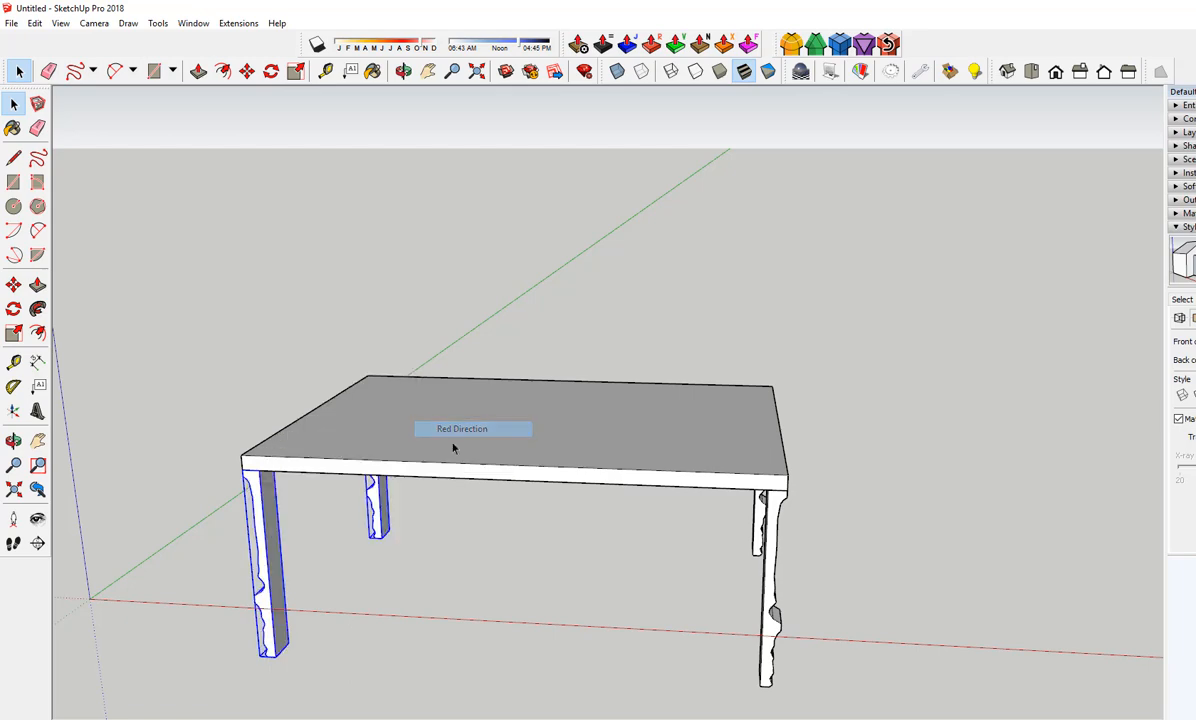
{"action": "left_click", "coordinate": [944, 571]}
Step: Move the vase in the small room towards its doorway, using a base point on the open floor outside
{"action": "middle_click_drag", "start_coordinate": [314, 417], "coordinate": [615, 338]}
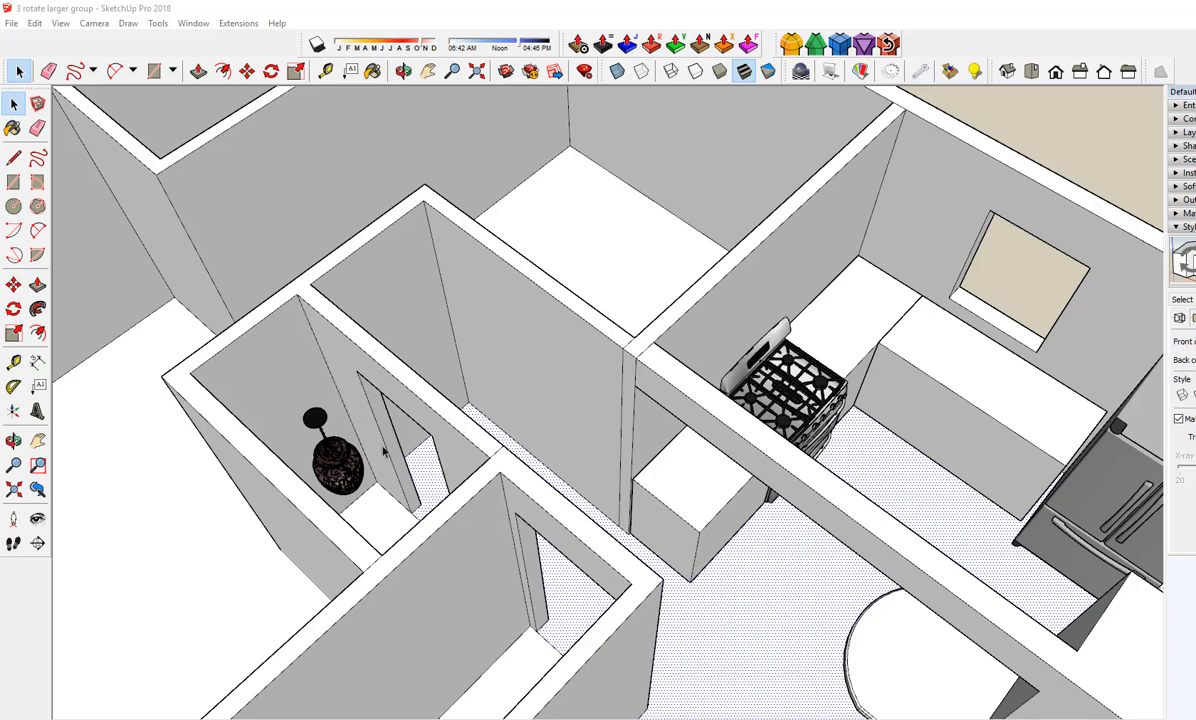
{"action": "left_click", "coordinate": [328, 464]}
{"action": "scroll", "coordinate": [328, 463], "scroll_direction": "up", "scroll_amount": 4}
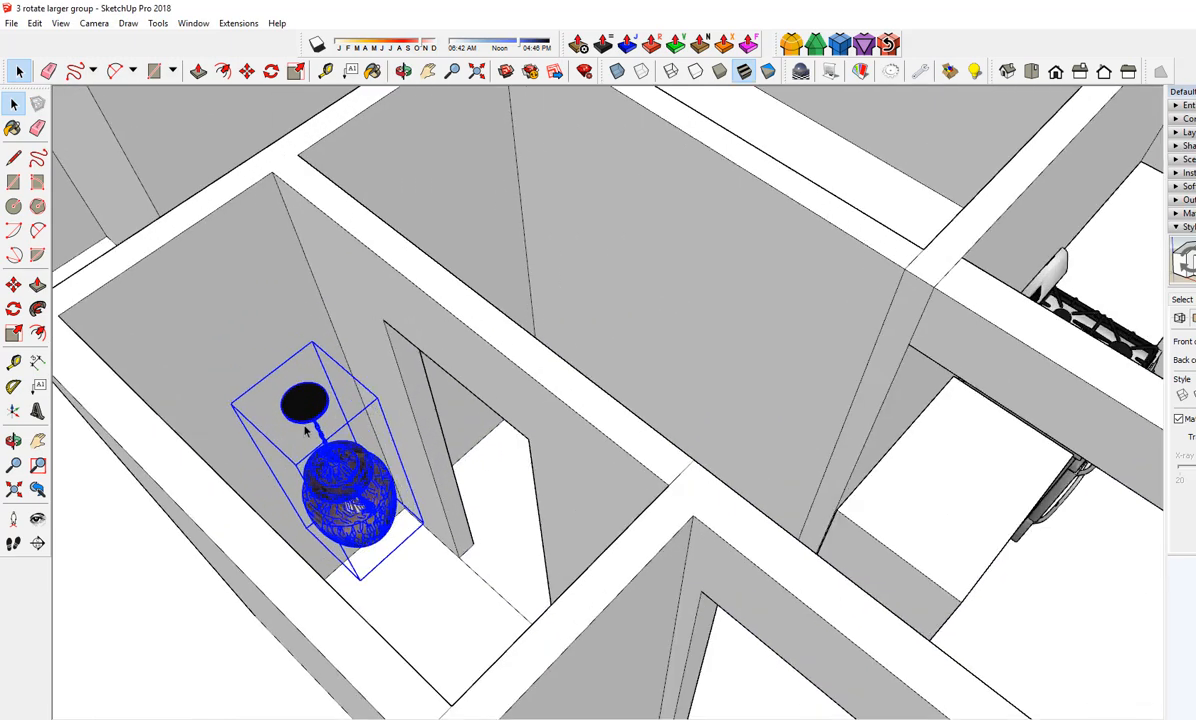
{"action": "scroll", "coordinate": [311, 434], "scroll_direction": "down", "scroll_amount": 2}
{"action": "scroll", "coordinate": [313, 440], "scroll_direction": "down", "scroll_amount": 2}
{"action": "middle_click_drag", "start_coordinate": [426, 436], "coordinate": [390, 543]}
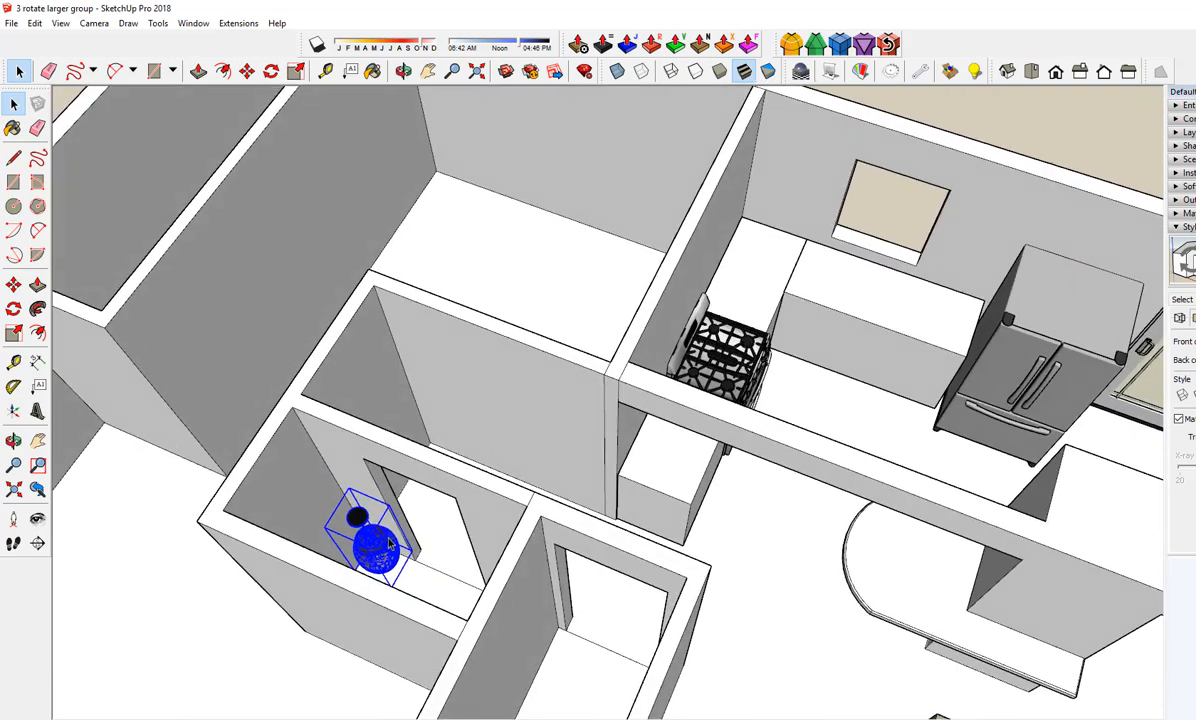
{"action": "scroll", "coordinate": [336, 482], "scroll_direction": "down", "scroll_amount": 3}
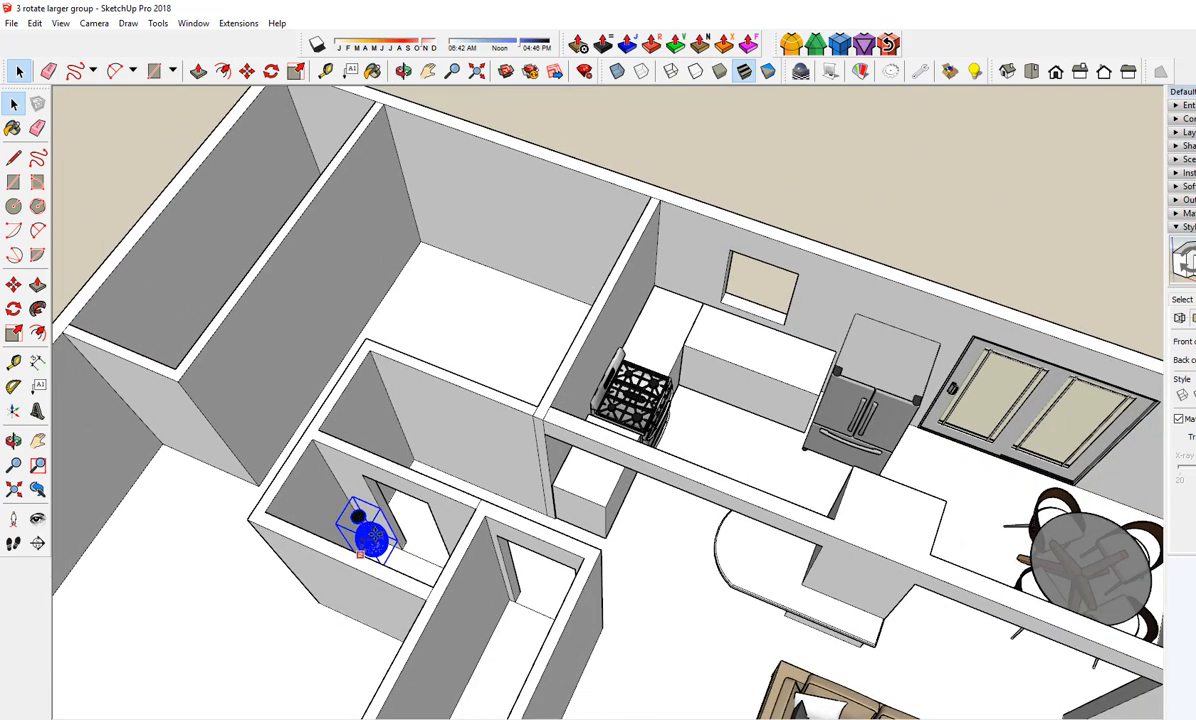
{"action": "key", "text": "m"}
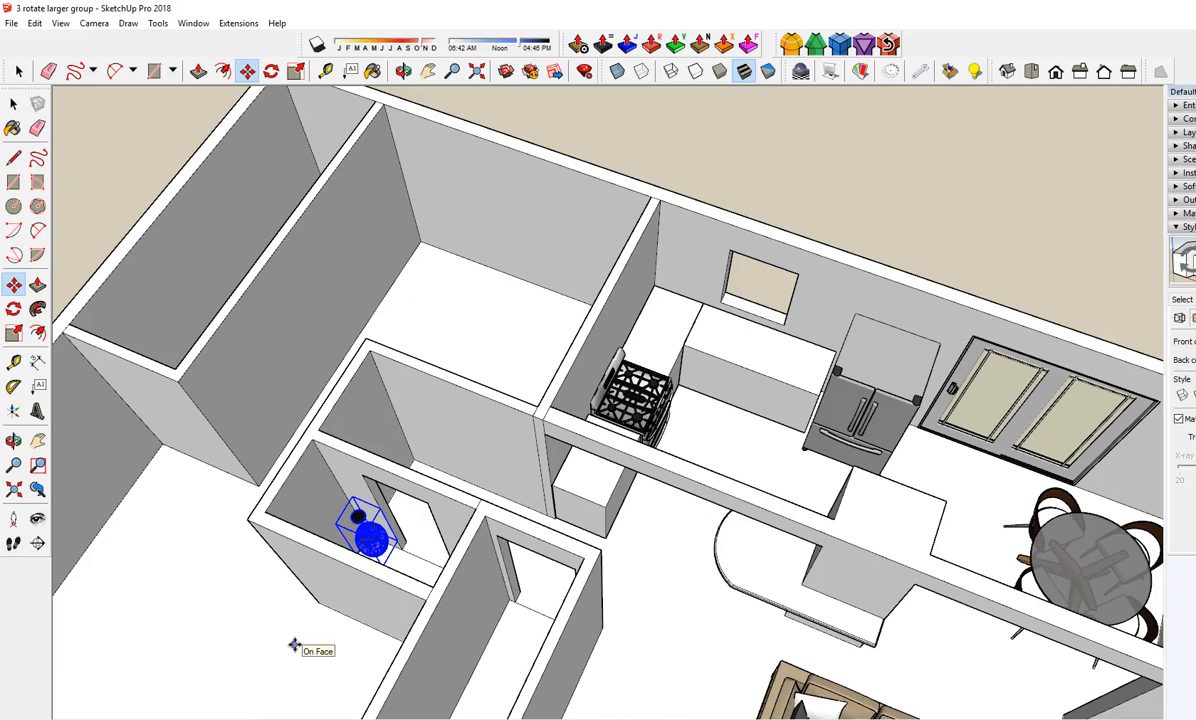
{"action": "left_click", "coordinate": [295, 645]}
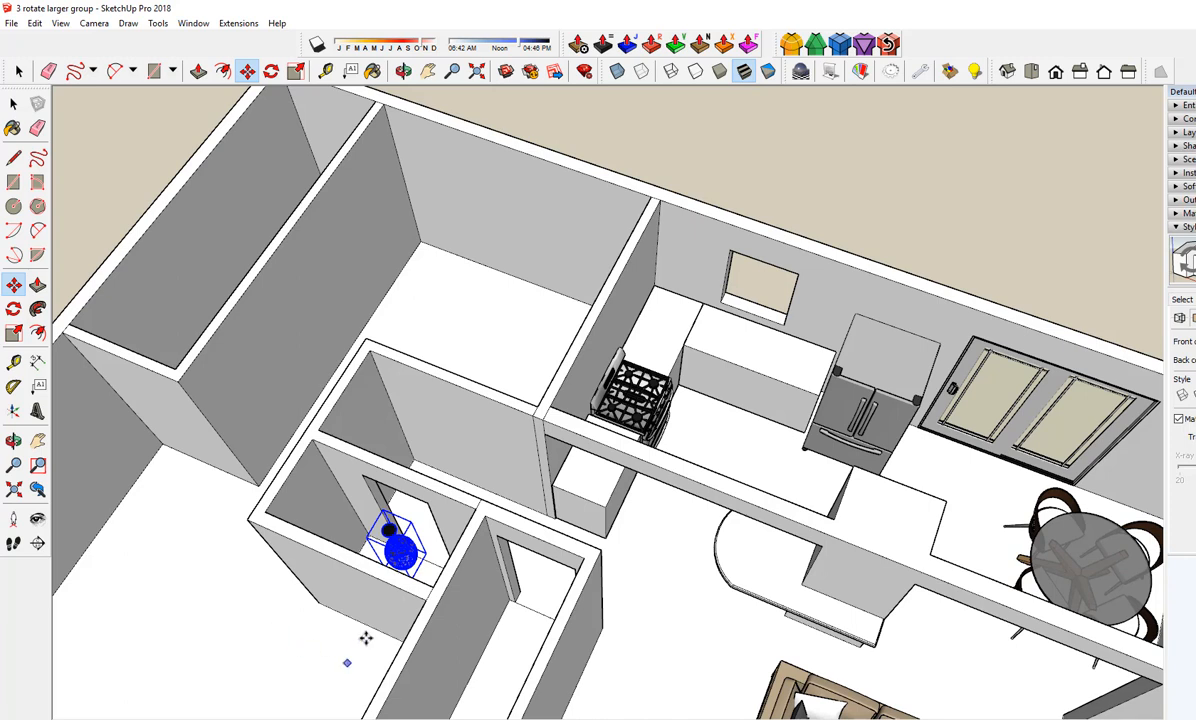
{"action": "key", "text": "space"}
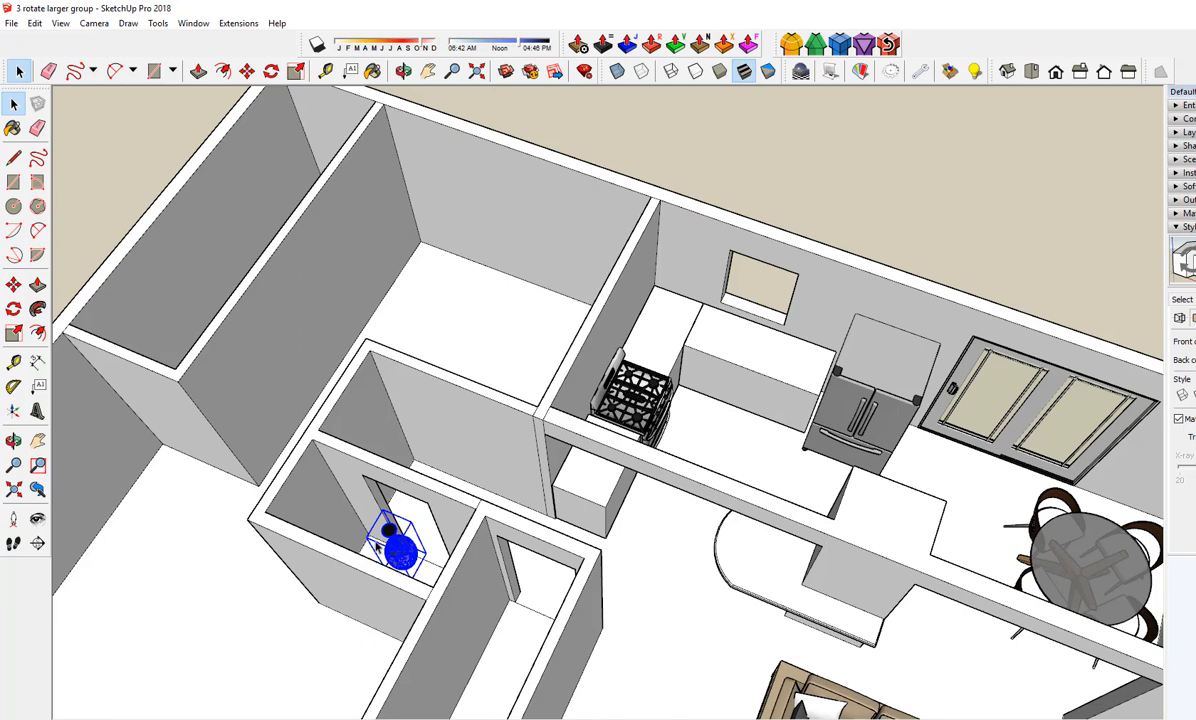
Step: Move the vase back about 1' into the small room, again from a base point on the floor outside
{"action": "key", "text": "m"}
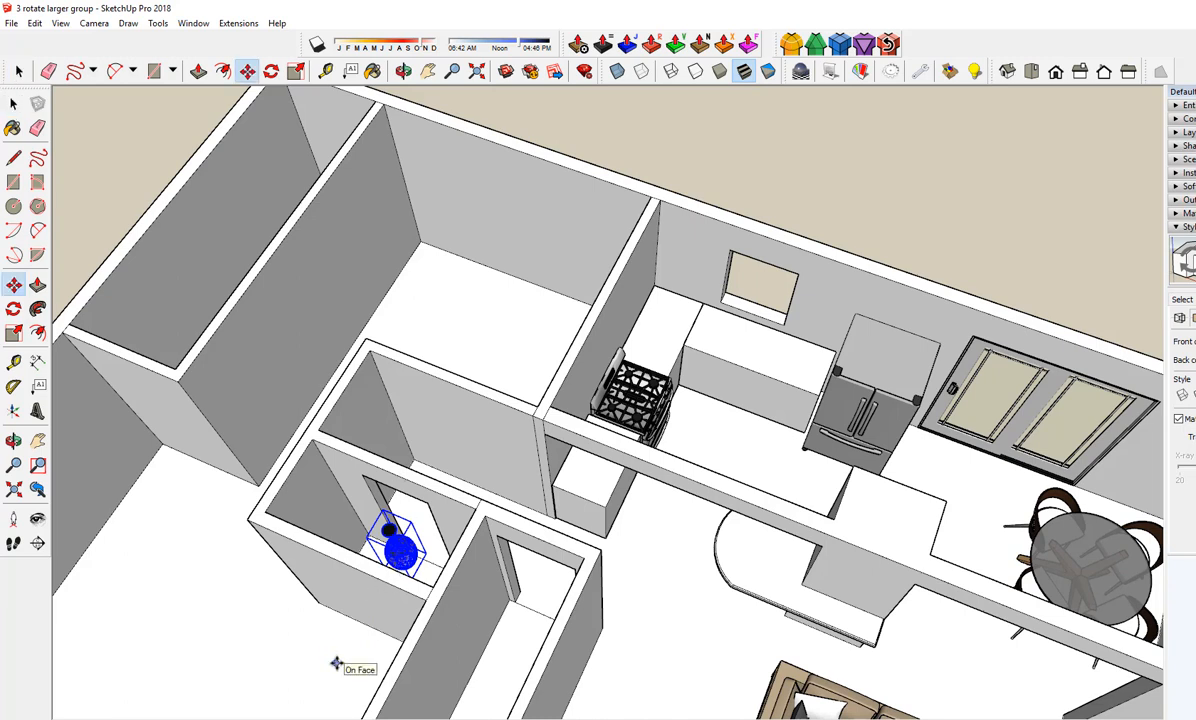
{"action": "left_click", "coordinate": [336, 663]}
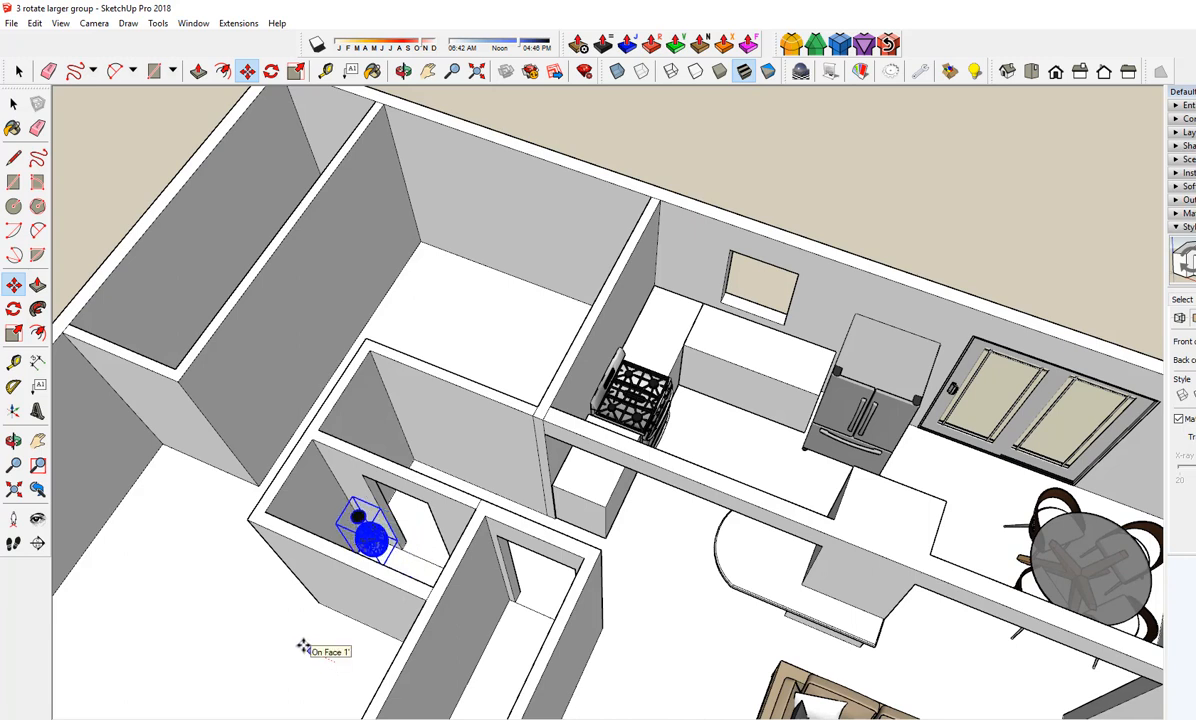
{"action": "key", "text": "space"}
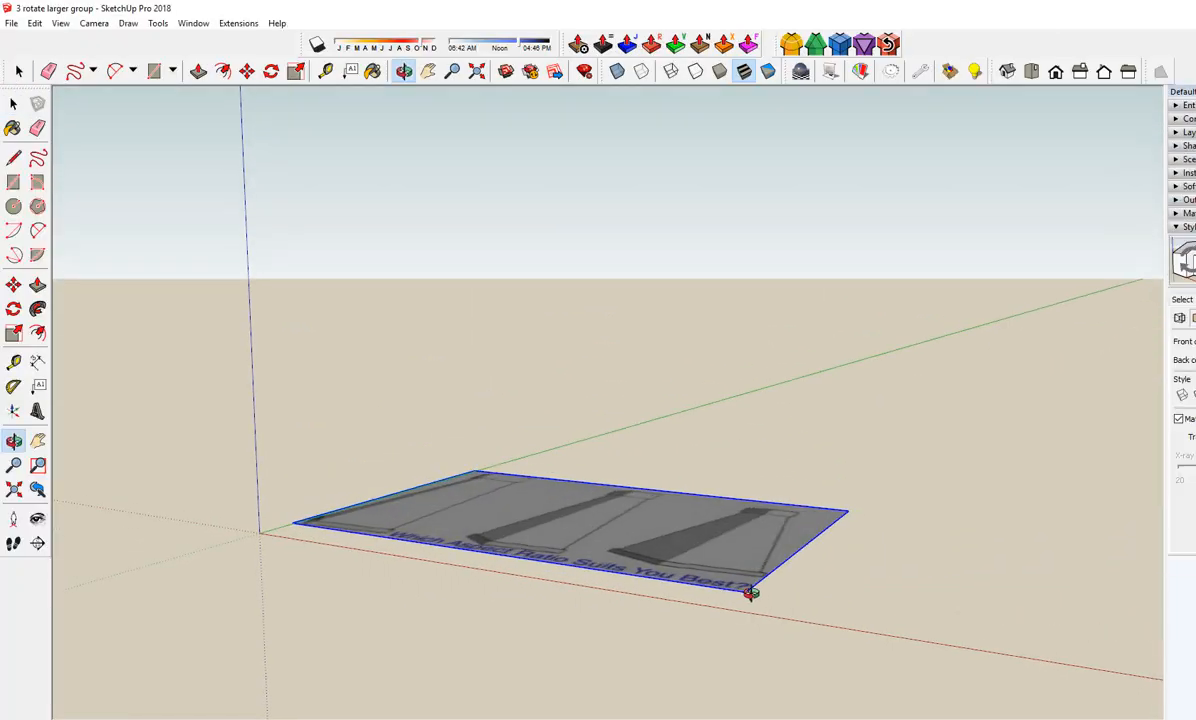
{"action": "middle_click_drag", "start_coordinate": [751, 592], "coordinate": [468, 483]}
{"action": "middle_click_drag", "start_coordinate": [615, 541], "coordinate": [208, 362]}
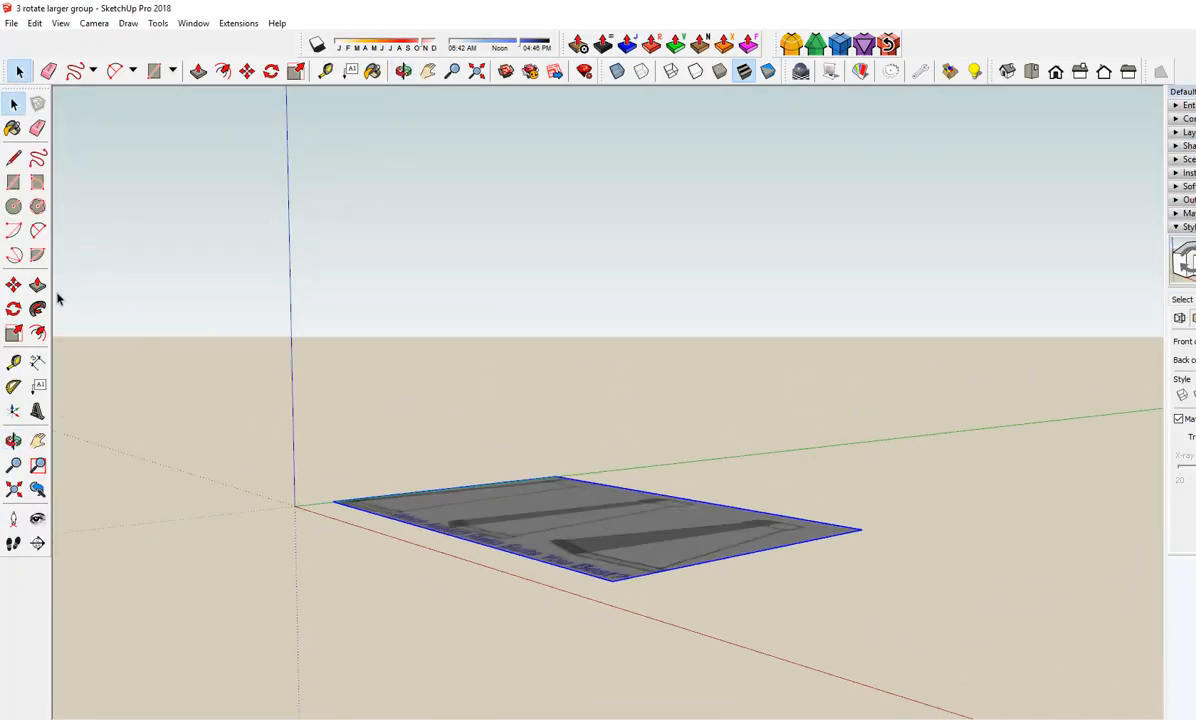
{"action": "left_click", "coordinate": [13, 309]}
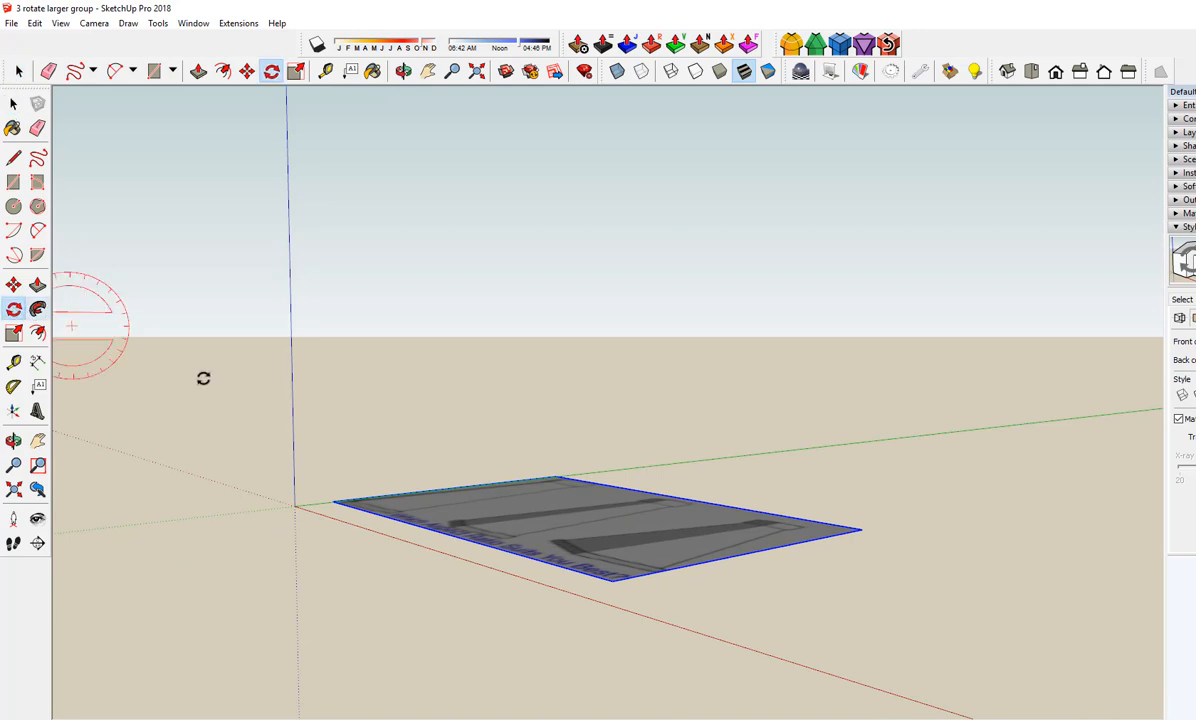
{"action": "left_click", "coordinate": [631, 577]}
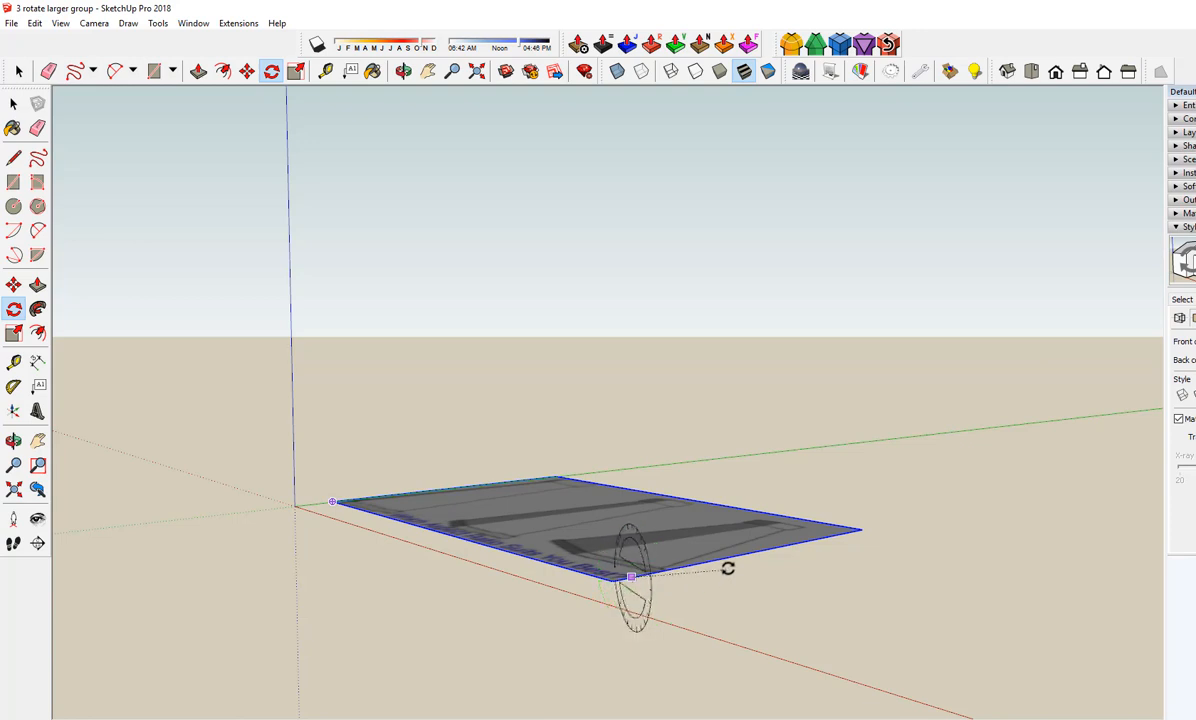
{"action": "left_click_drag", "start_coordinate": [727, 568], "coordinate": [579, 562]}
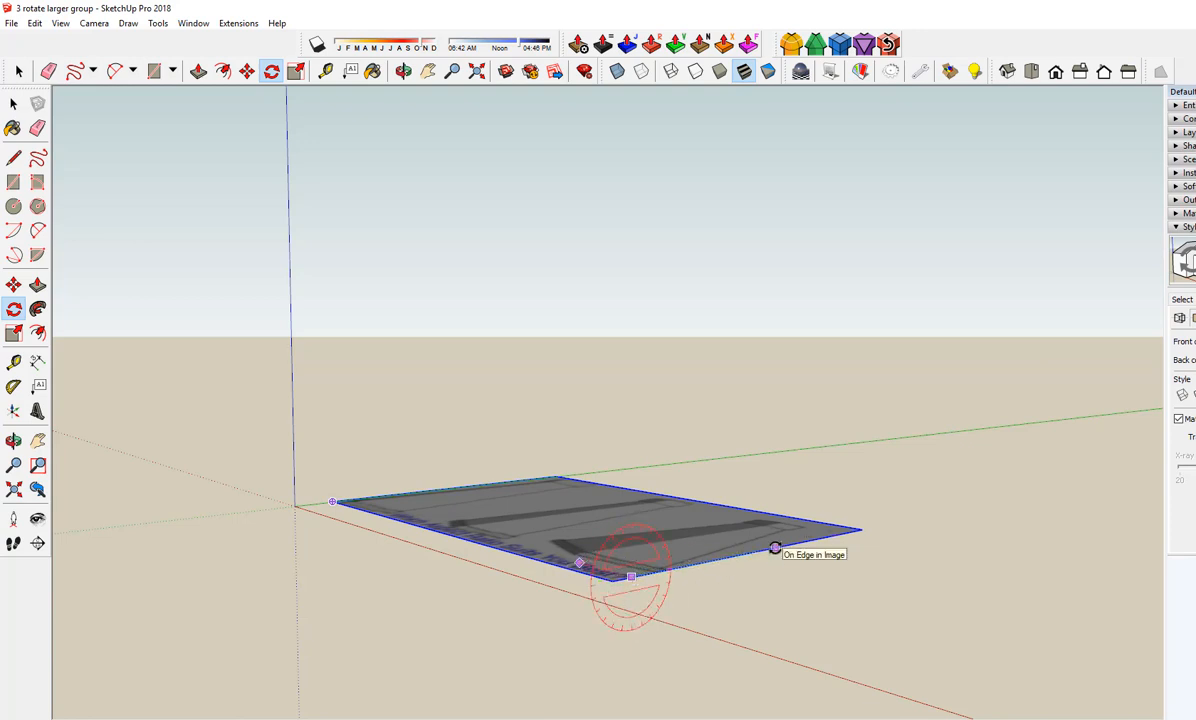
{"action": "key", "text": "space"}
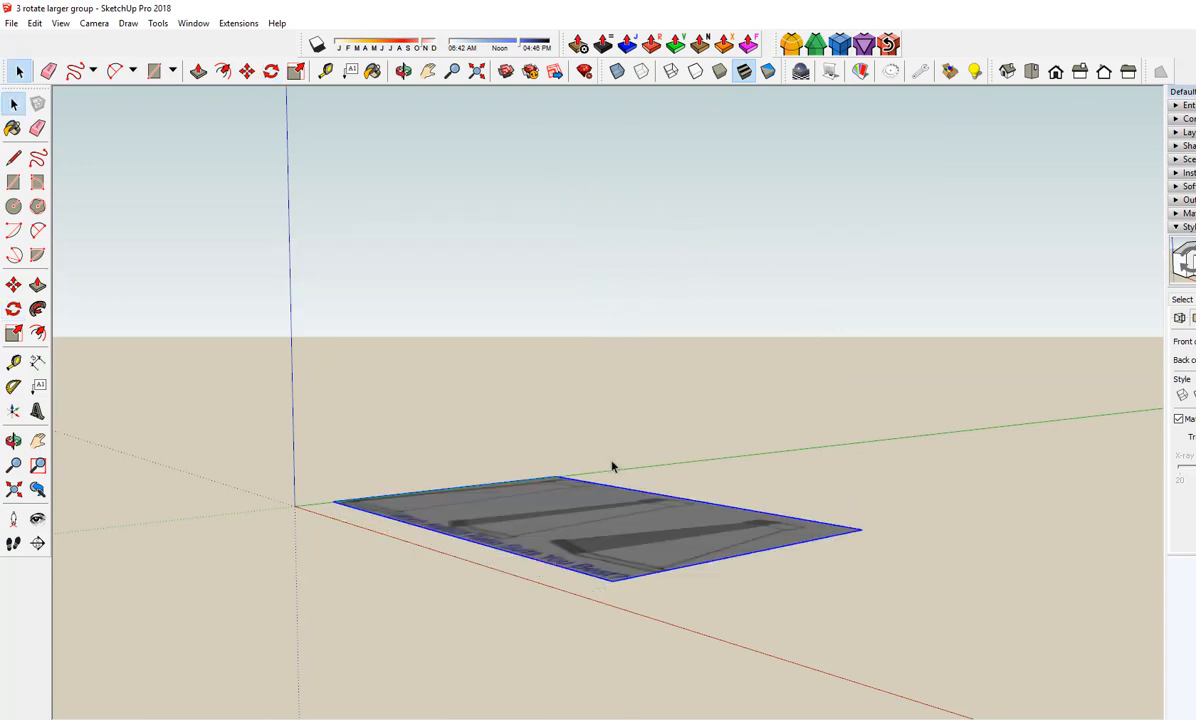
Step: Rotate the flat aspect-ratio image upright with the Move tool's rotation grip on its short side edge
{"action": "left_click", "coordinate": [816, 494]}
{"action": "left_click", "coordinate": [629, 562]}
{"action": "scroll", "coordinate": [674, 576], "scroll_direction": "up", "scroll_amount": 3}
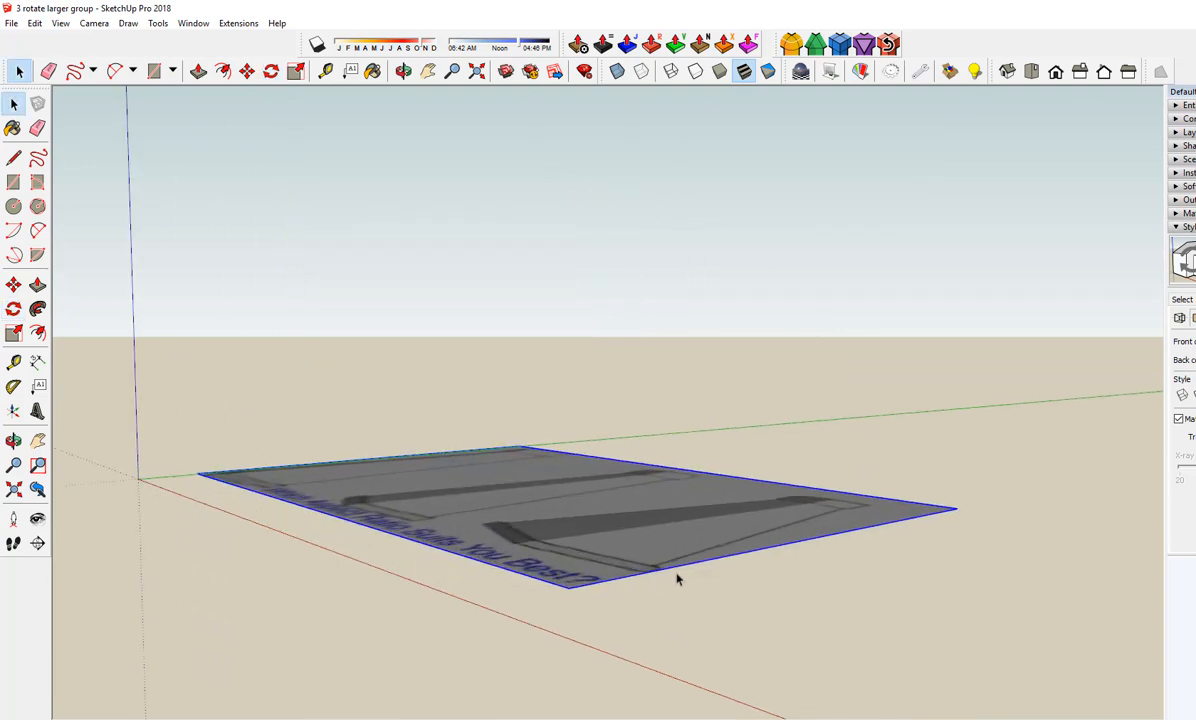
{"action": "key", "text": "m"}
{"action": "scroll", "coordinate": [921, 557], "scroll_direction": "up", "scroll_amount": 3}
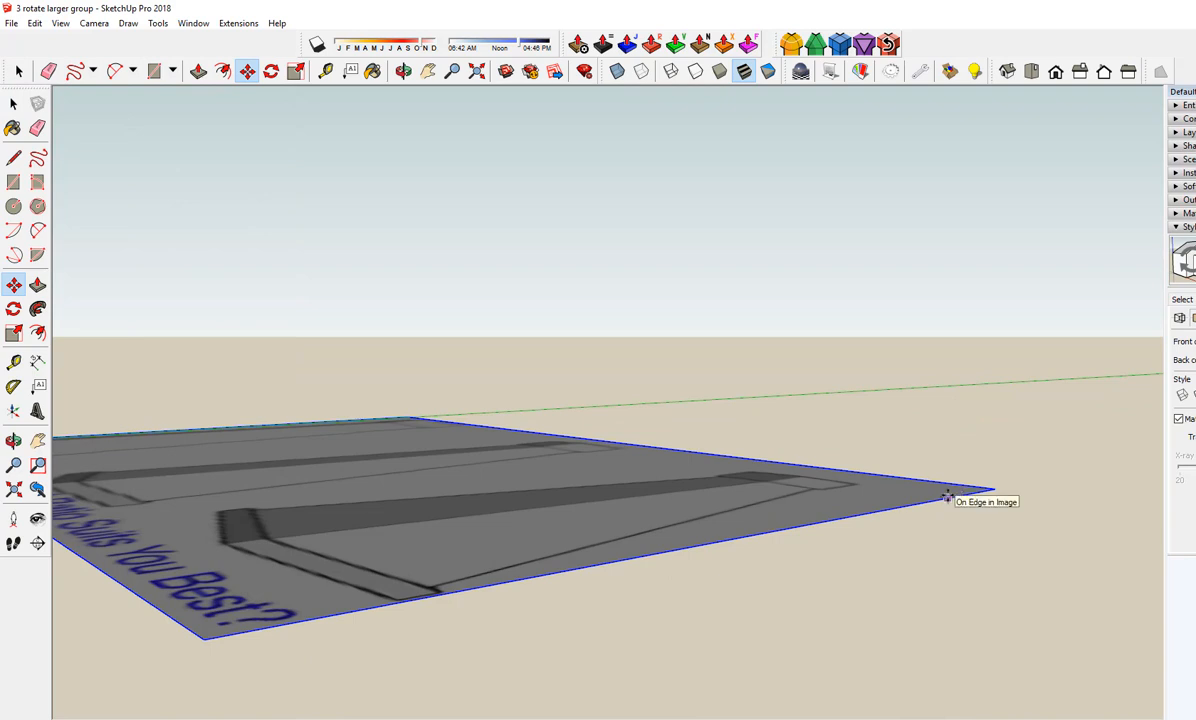
{"action": "scroll", "coordinate": [948, 496], "scroll_direction": "up", "scroll_amount": 2}
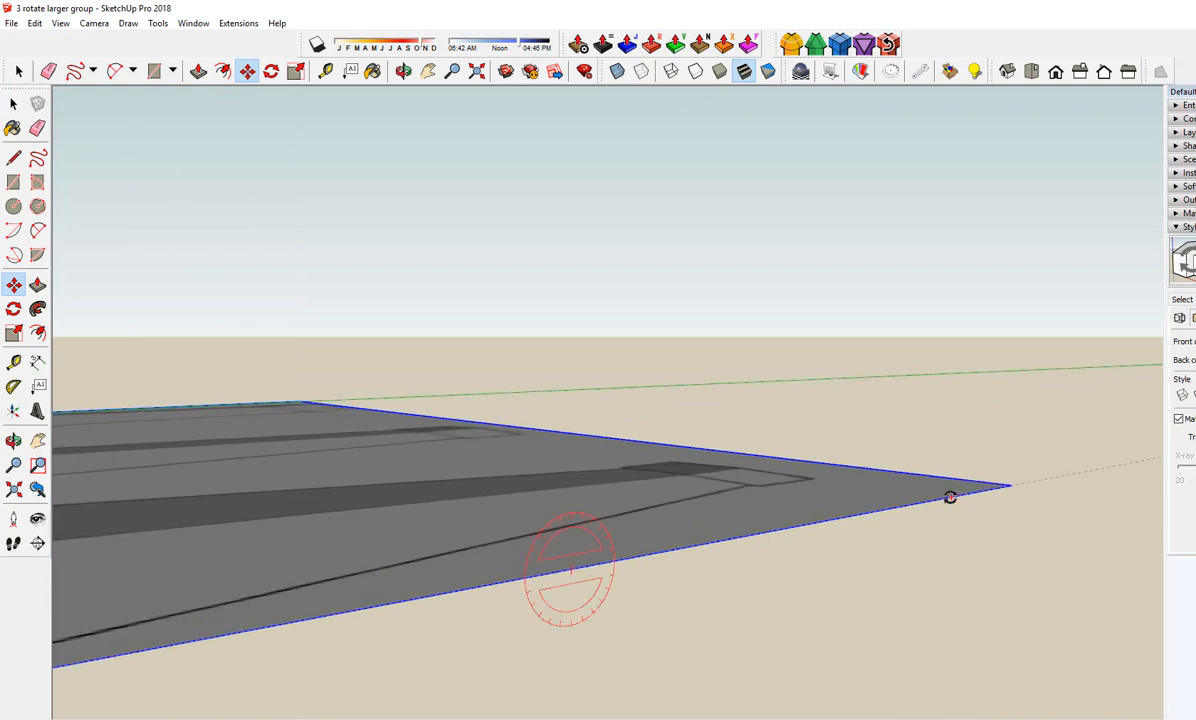
{"action": "left_click", "coordinate": [950, 497]}
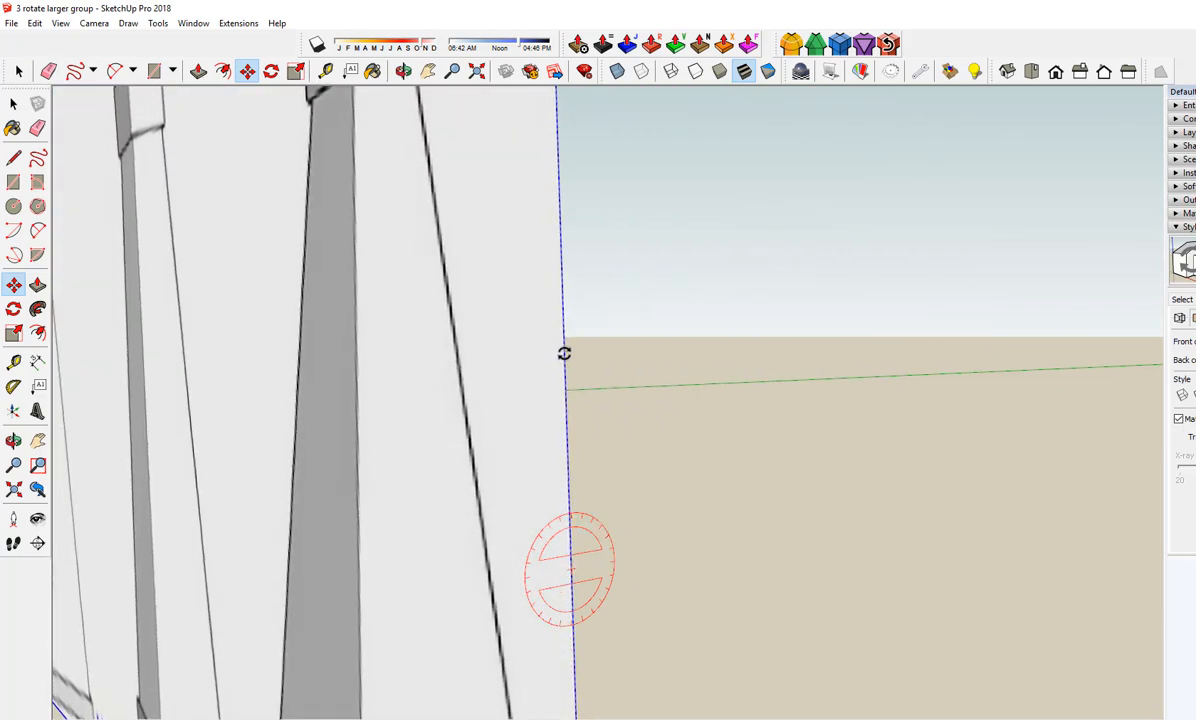
{"action": "left_click", "coordinate": [567, 353]}
{"action": "key", "text": "space"}
Step: Draw a rectangle on the ground beside the upright reference image and extrude it upward into a thin square slab
{"action": "scroll", "coordinate": [710, 390], "scroll_direction": "down", "scroll_amount": 6}
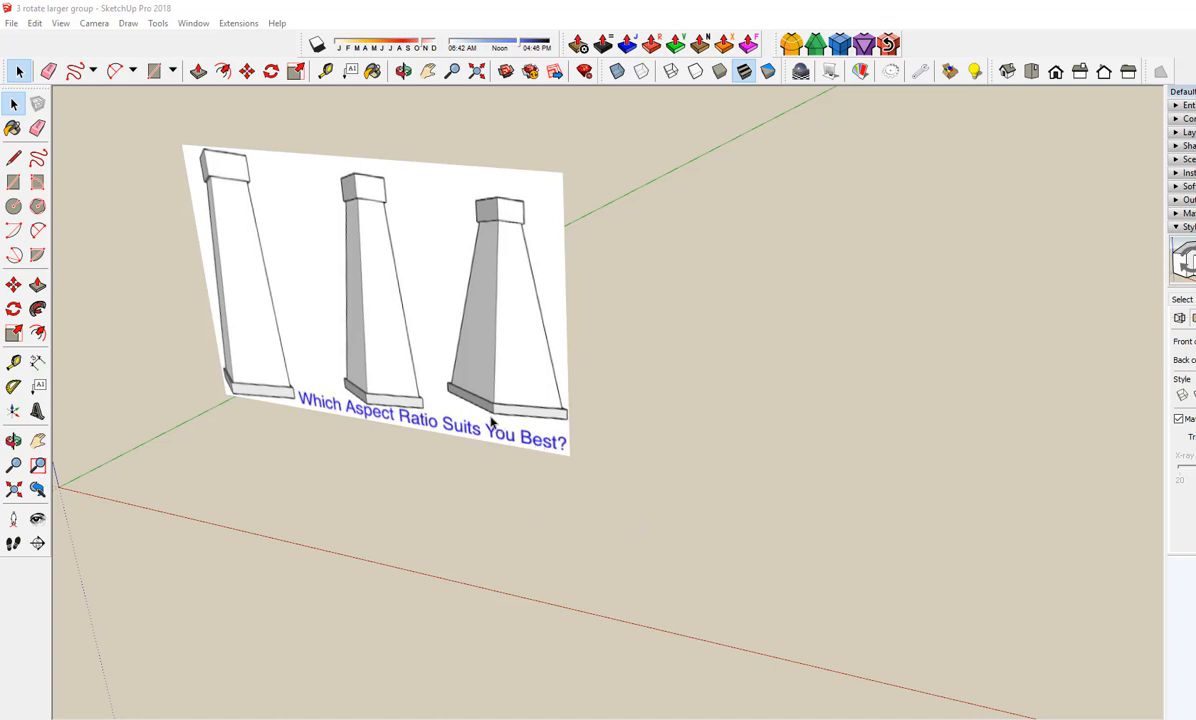
{"action": "key", "text": "r"}
{"action": "left_click", "coordinate": [617, 571]}
{"action": "left_click", "coordinate": [756, 530]}
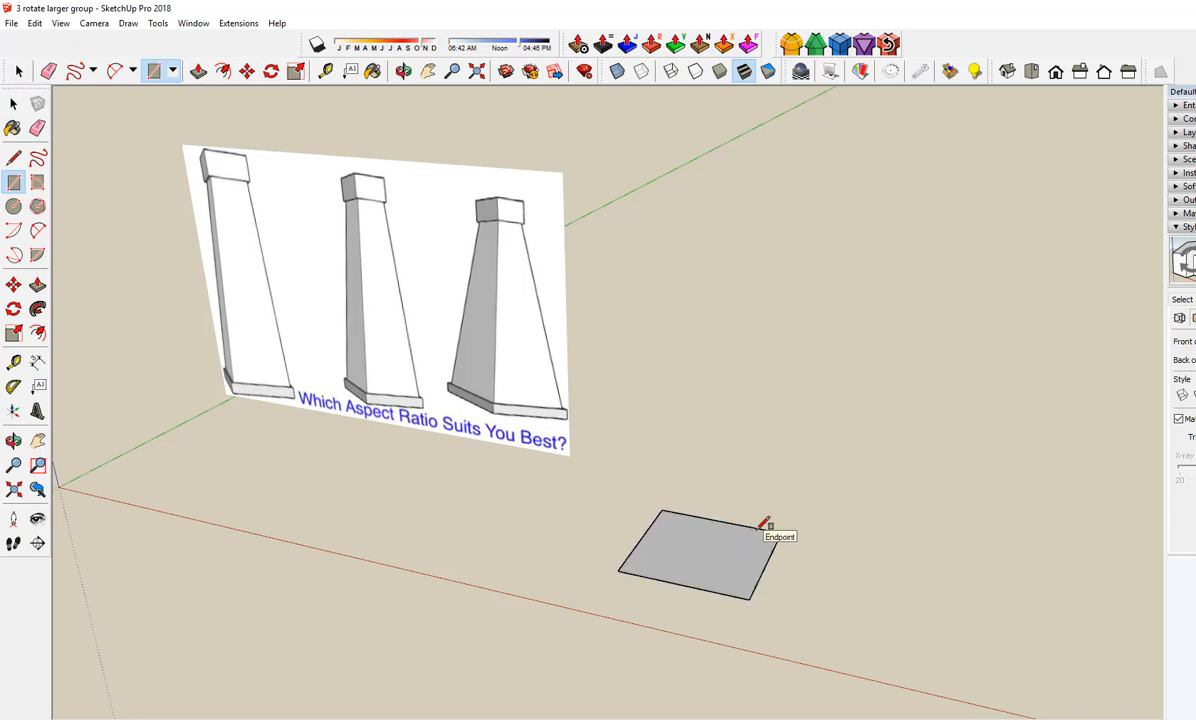
{"action": "key", "text": "space"}
{"action": "left_click", "coordinate": [737, 571]}
{"action": "key", "text": "p"}
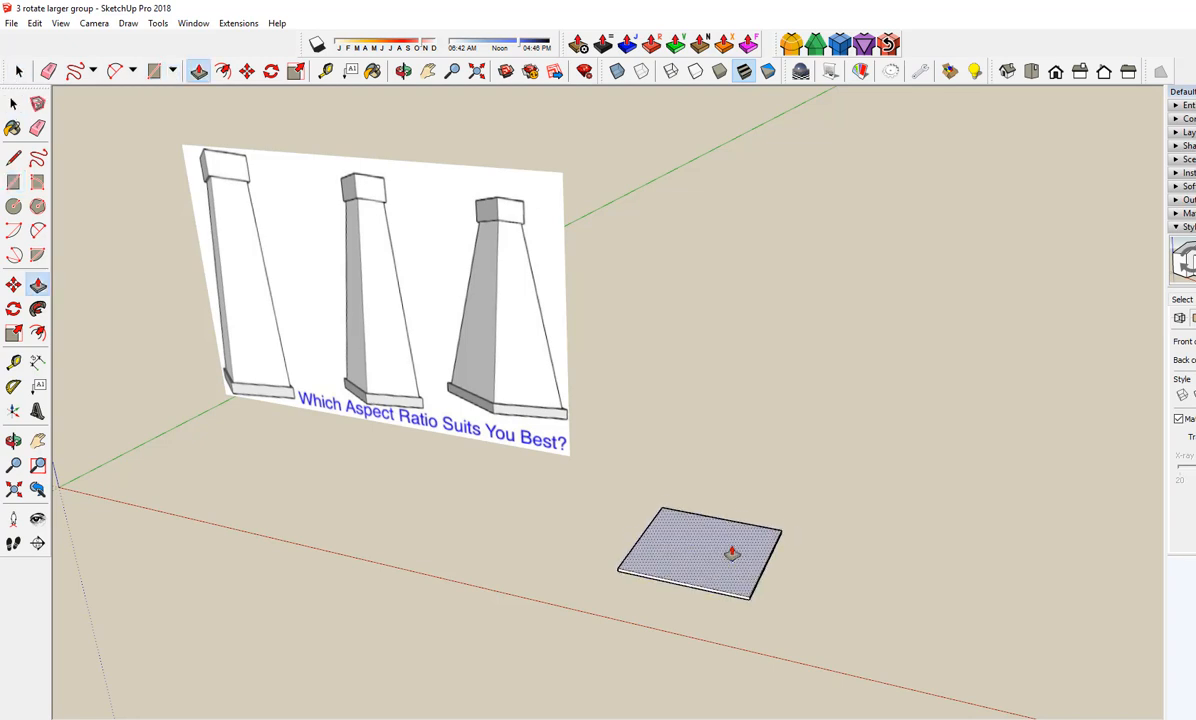
{"action": "left_click_drag", "start_coordinate": [733, 566], "coordinate": [718, 551]}
Step: Make the whole slab a group and select it
{"action": "key", "text": "space"}
{"action": "triple_click", "coordinate": [718, 551]}
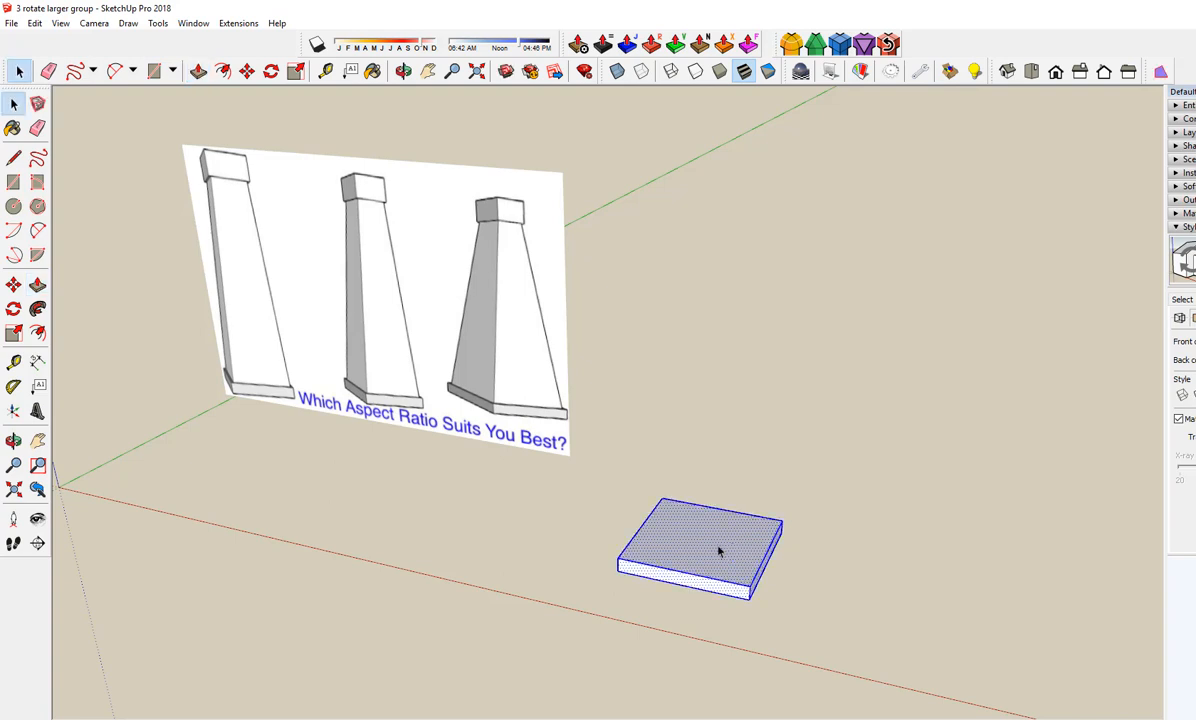
{"action": "right_click", "coordinate": [670, 512]}
{"action": "left_click", "coordinate": [740, 362]}
{"action": "left_click", "coordinate": [739, 321]}
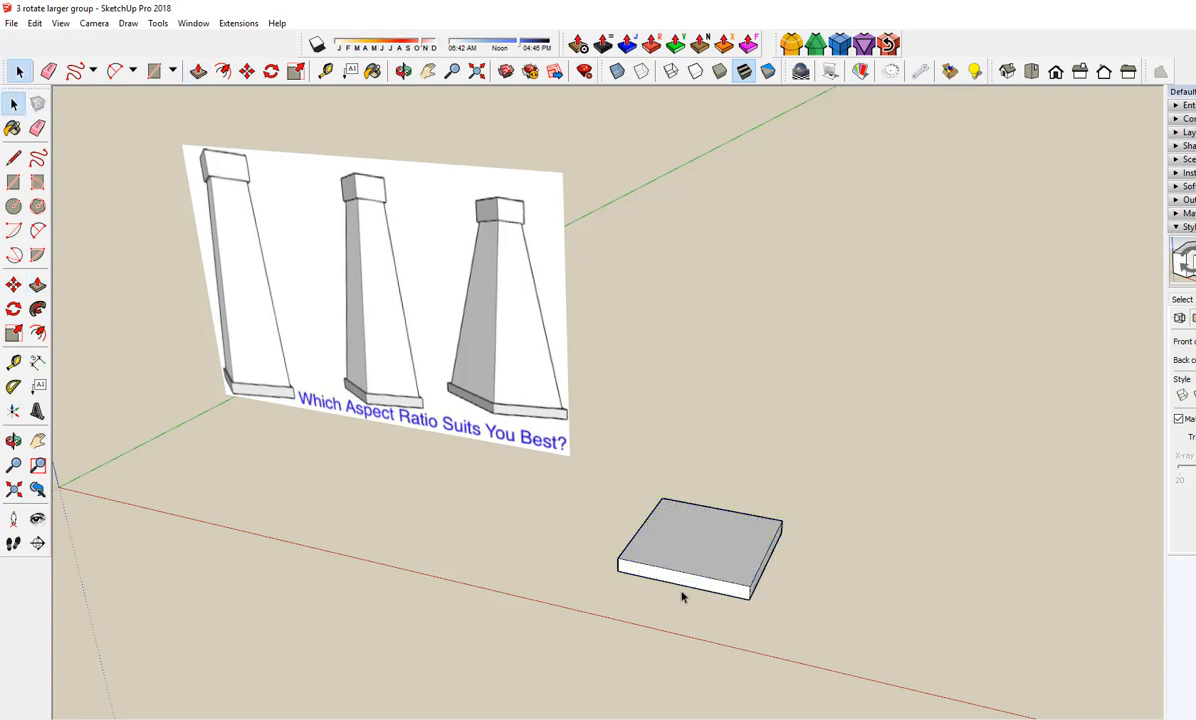
{"action": "left_click", "coordinate": [652, 525]}
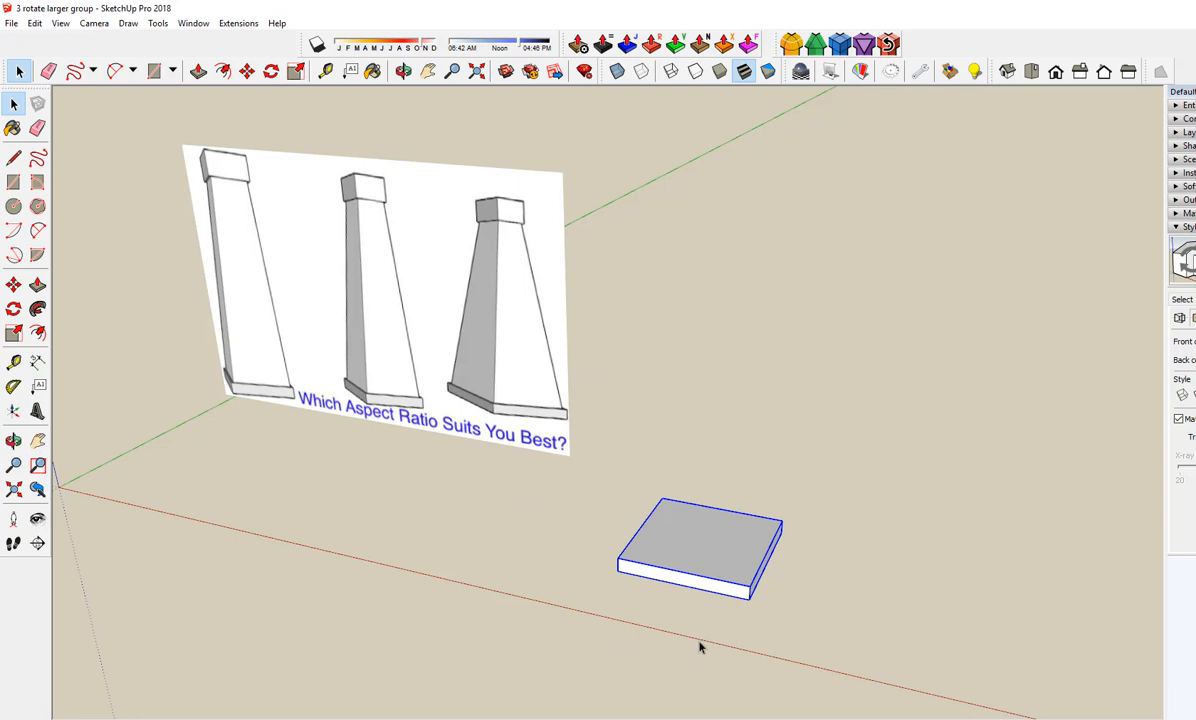
Step: Draw a rectangle over the grouped slab's top and extrude it upward into a tall block
{"action": "key", "text": "r"}
{"action": "left_click", "coordinate": [618, 569]}
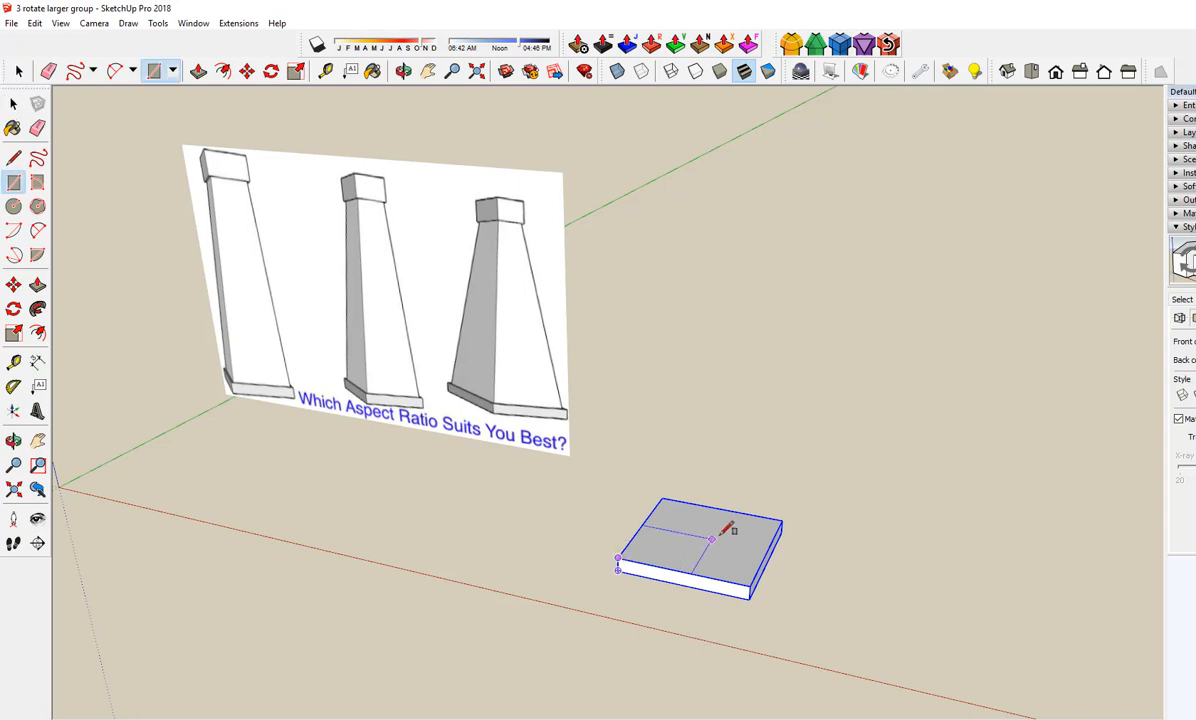
{"action": "left_click", "coordinate": [781, 518]}
{"action": "key", "text": "space"}
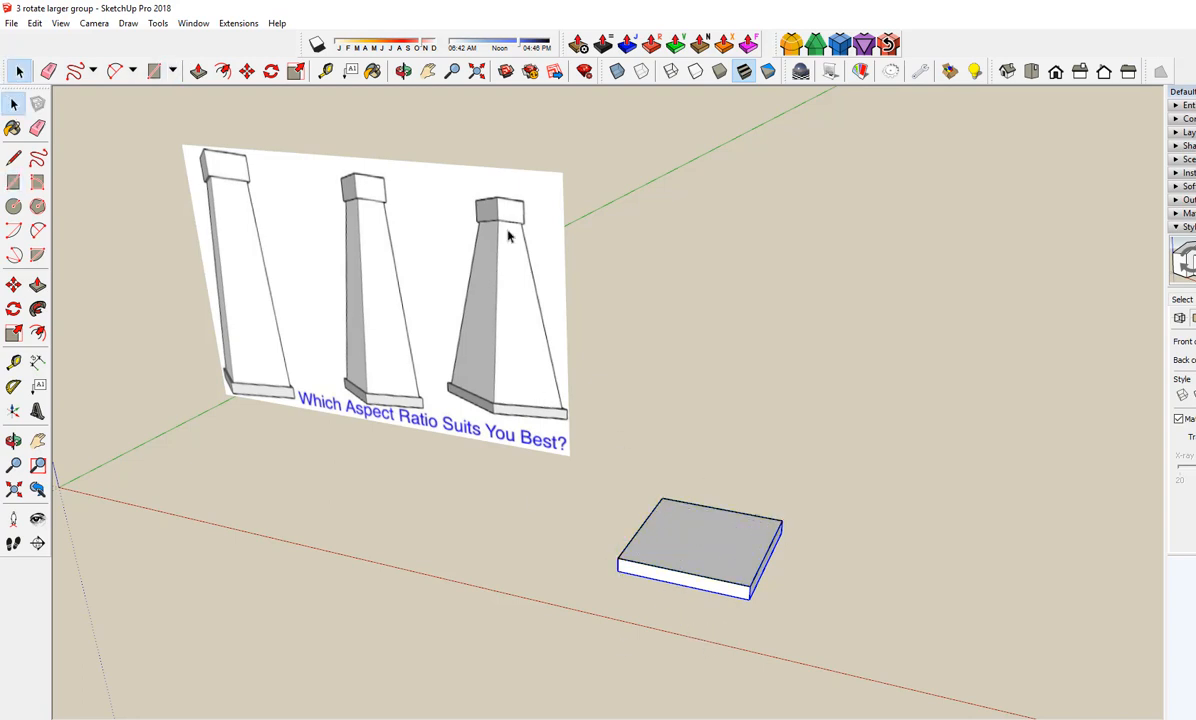
{"action": "left_click", "coordinate": [704, 547]}
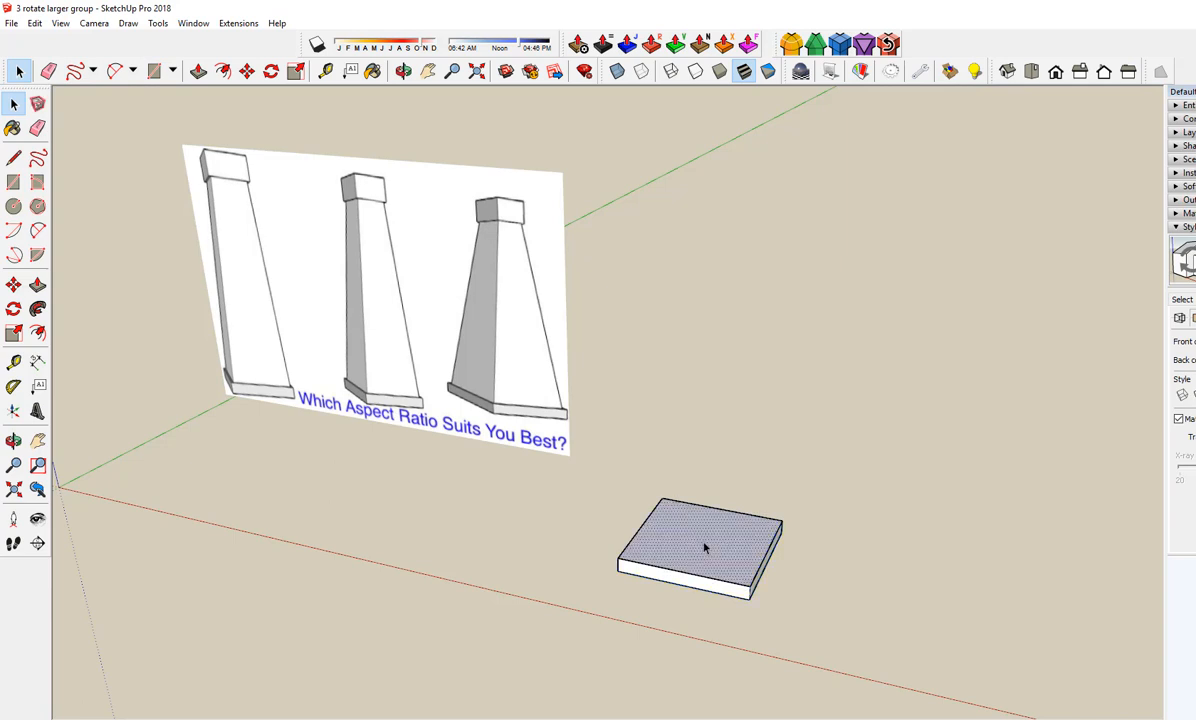
{"action": "key", "text": "p"}
{"action": "left_click_drag", "start_coordinate": [702, 537], "coordinate": [708, 299]}
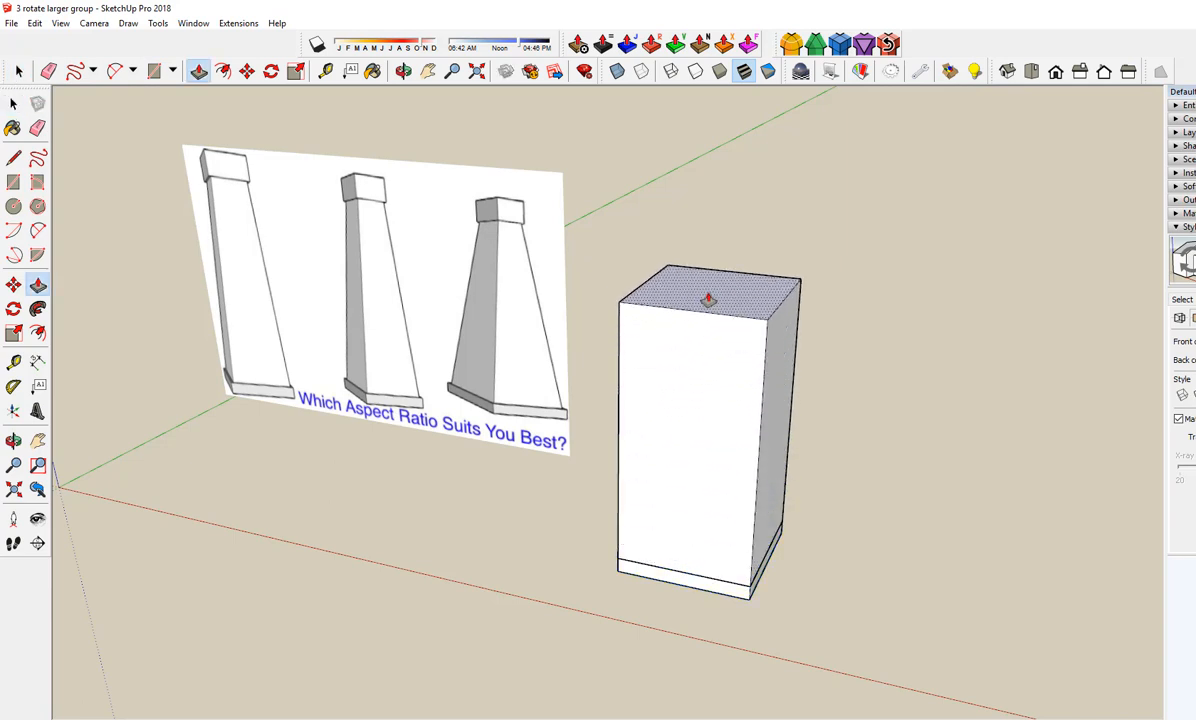
{"action": "key", "text": "space"}
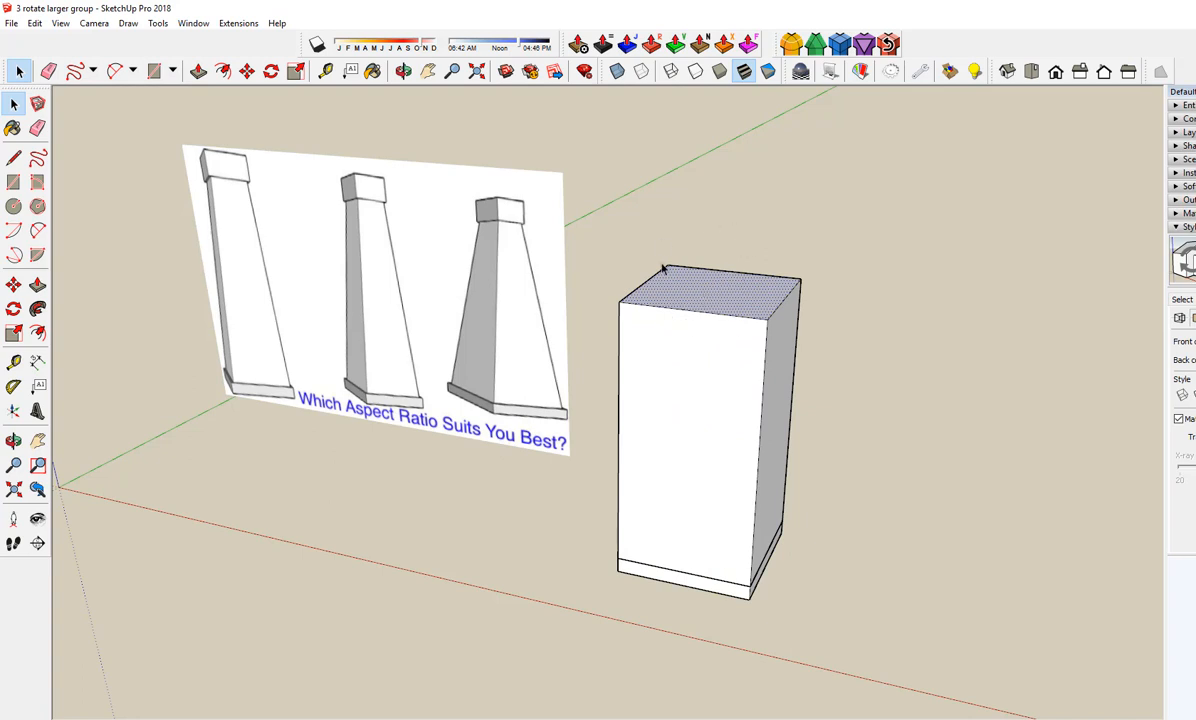
{"action": "mouse_move", "coordinate": [729, 304]}
{"action": "middle_mouse_down"}
{"action": "mouse_move", "coordinate": [715, 373]}
{"action": "mouse_move", "coordinate": [724, 309]}
{"action": "middle_mouse_up"}
{"action": "key", "text": "s"}
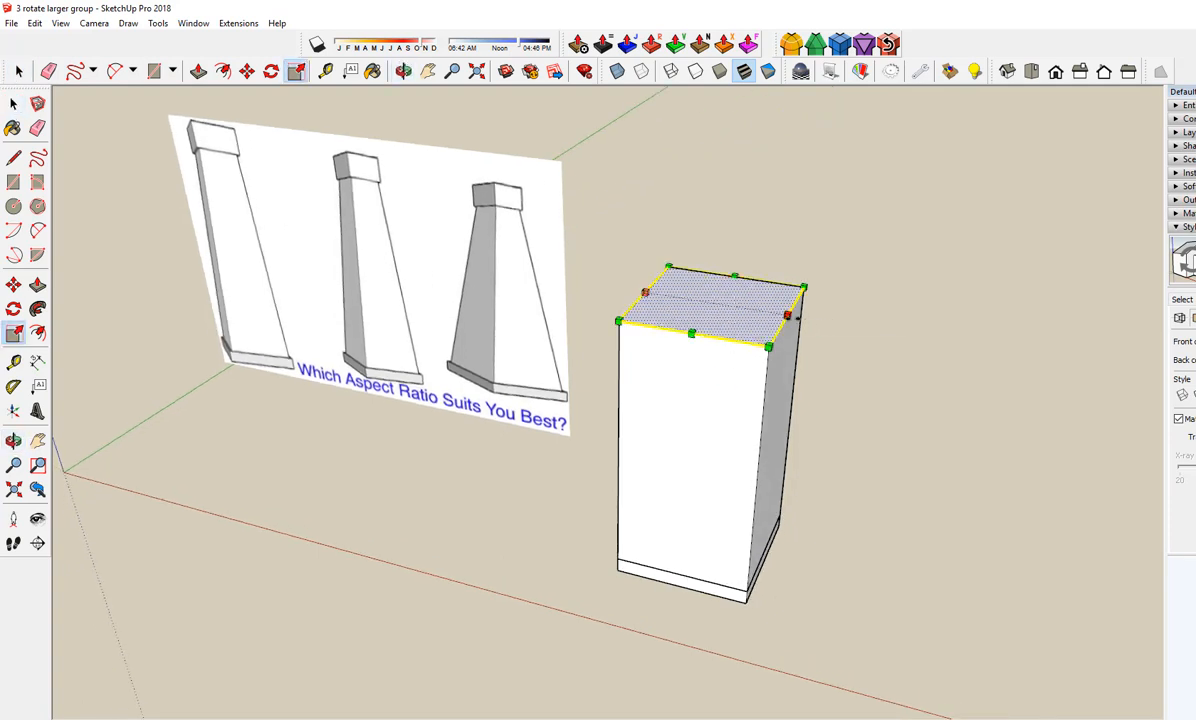
{"action": "mouse_move", "coordinate": [787, 316]}
{"action": "left_mouse_down"}
{"action": "mouse_move", "coordinate": [675, 307]}
{"action": "mouse_move", "coordinate": [786, 316]}
{"action": "left_mouse_up"}
{"action": "key", "text": "space"}
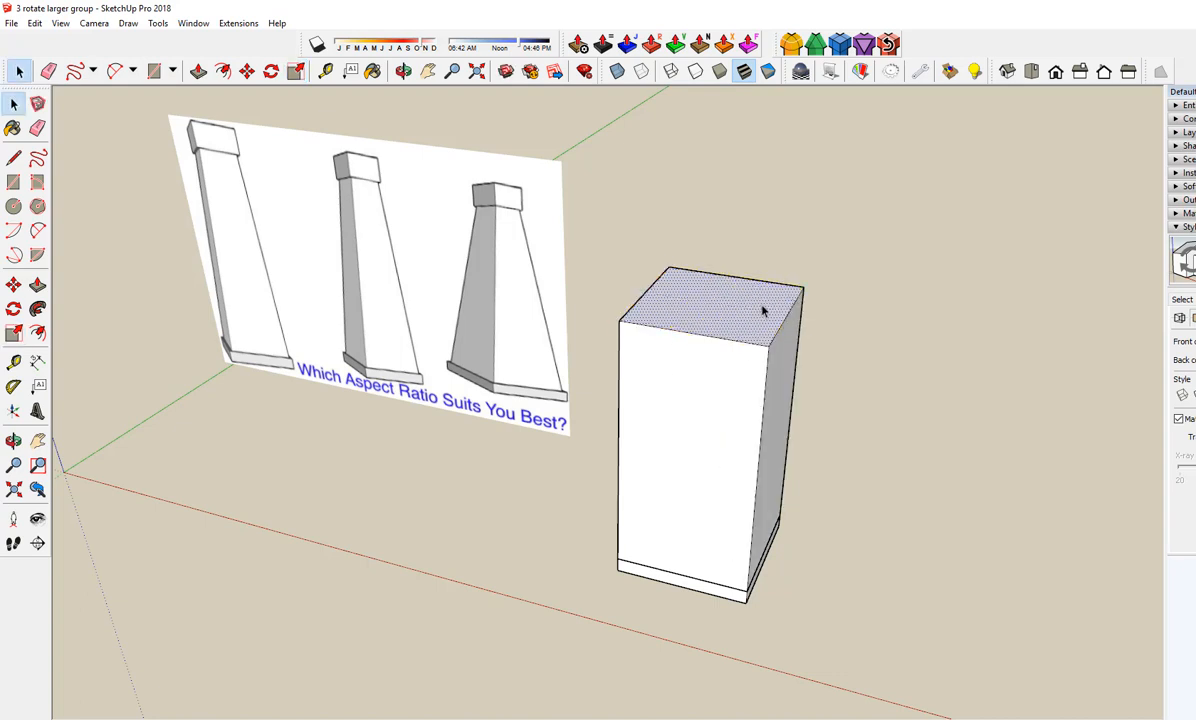
Step: Scale the block's top face inward about its center from a corner so the column tapers like the reference
{"action": "triple_click", "coordinate": [760, 311]}
{"action": "left_click", "coordinate": [760, 311]}
{"action": "key", "text": "s"}
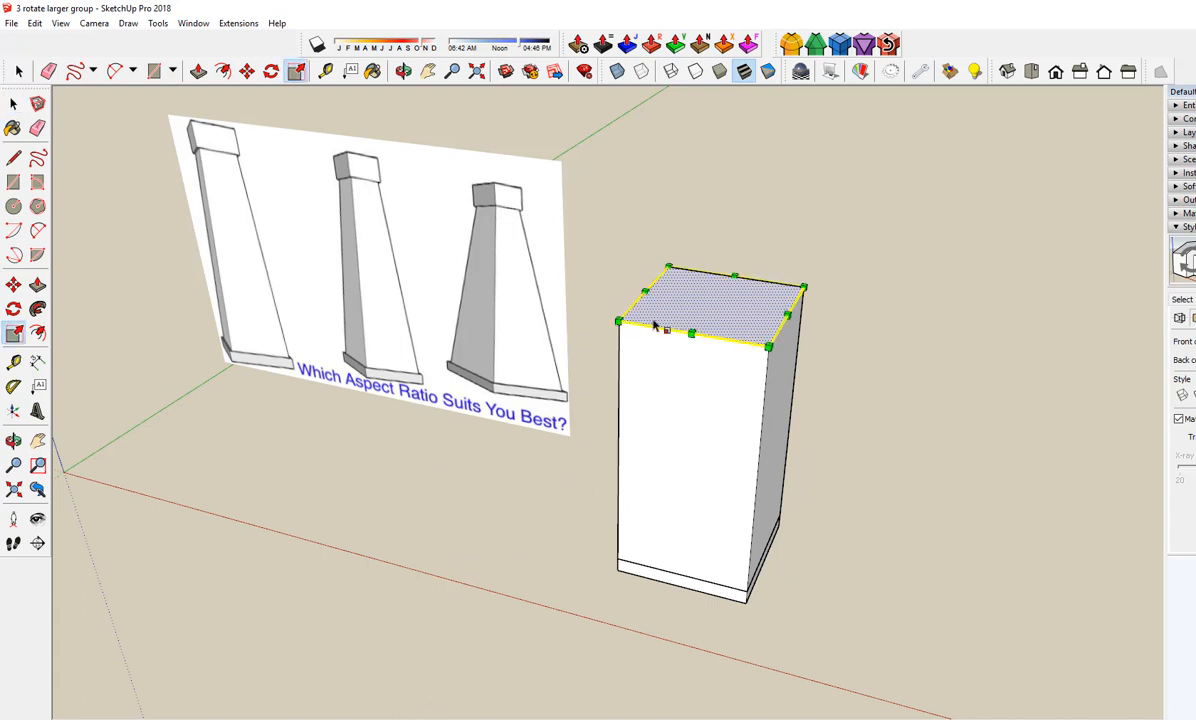
{"action": "key", "text": "ctrl"}
{"action": "left_click_drag", "start_coordinate": [803, 287], "coordinate": [753, 297], "text": "ctrl"}
{"action": "key", "text": "space"}
{"action": "left_click", "coordinate": [766, 300]}
{"action": "left_click", "coordinate": [702, 394]}
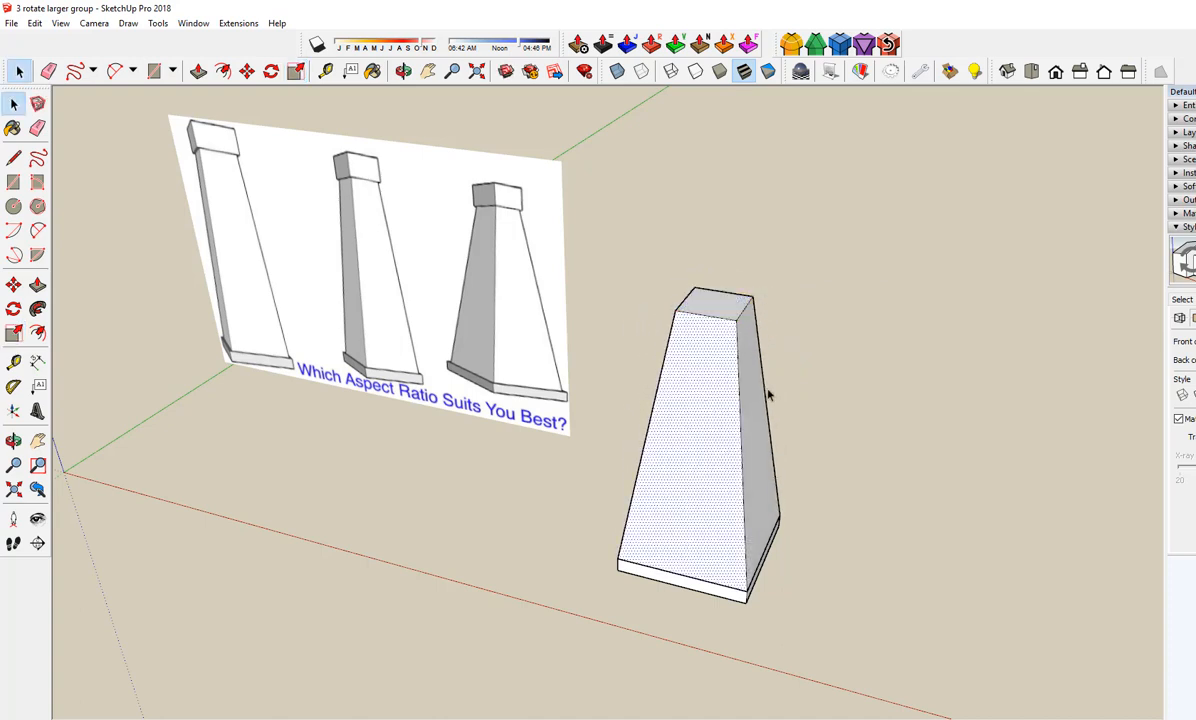
{"action": "left_click", "coordinate": [757, 413]}
{"action": "left_click", "coordinate": [722, 307]}
{"action": "middle_click_drag", "start_coordinate": [808, 458], "coordinate": [723, 440]}
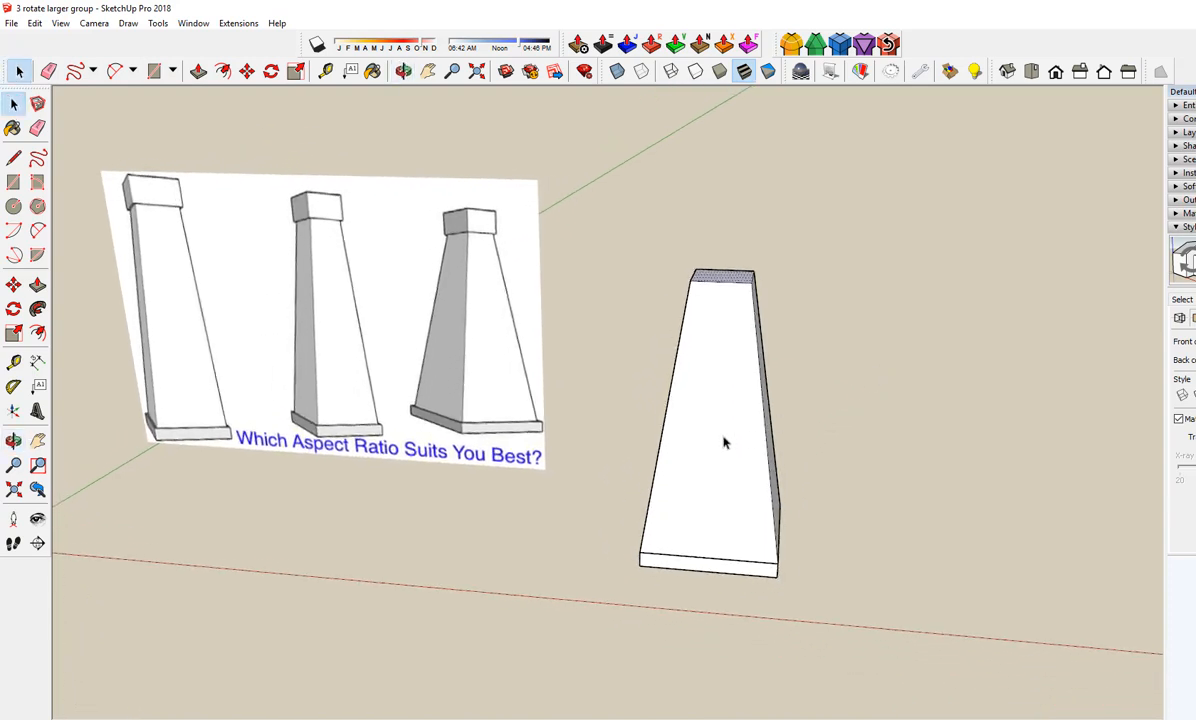
{"action": "left_click", "coordinate": [720, 449]}
{"action": "key", "text": "space"}
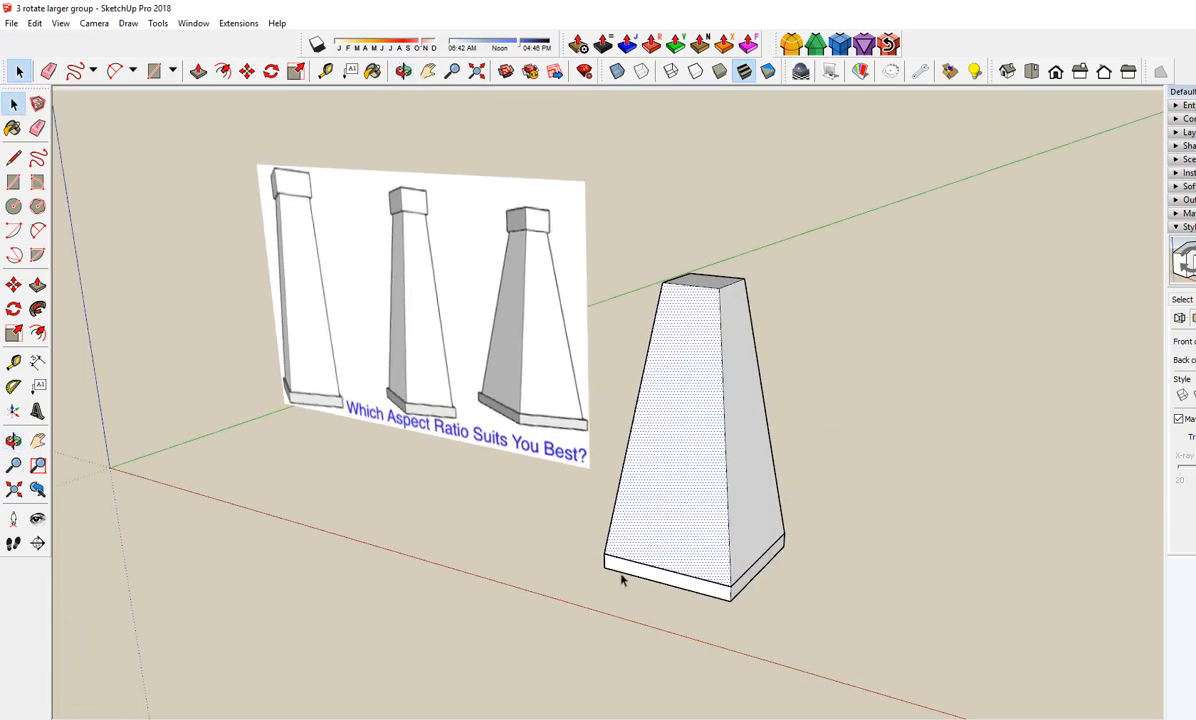
Step: Hide the base slab group under the tapered shaft
{"action": "middle_click_drag", "start_coordinate": [859, 593], "coordinate": [755, 590]}
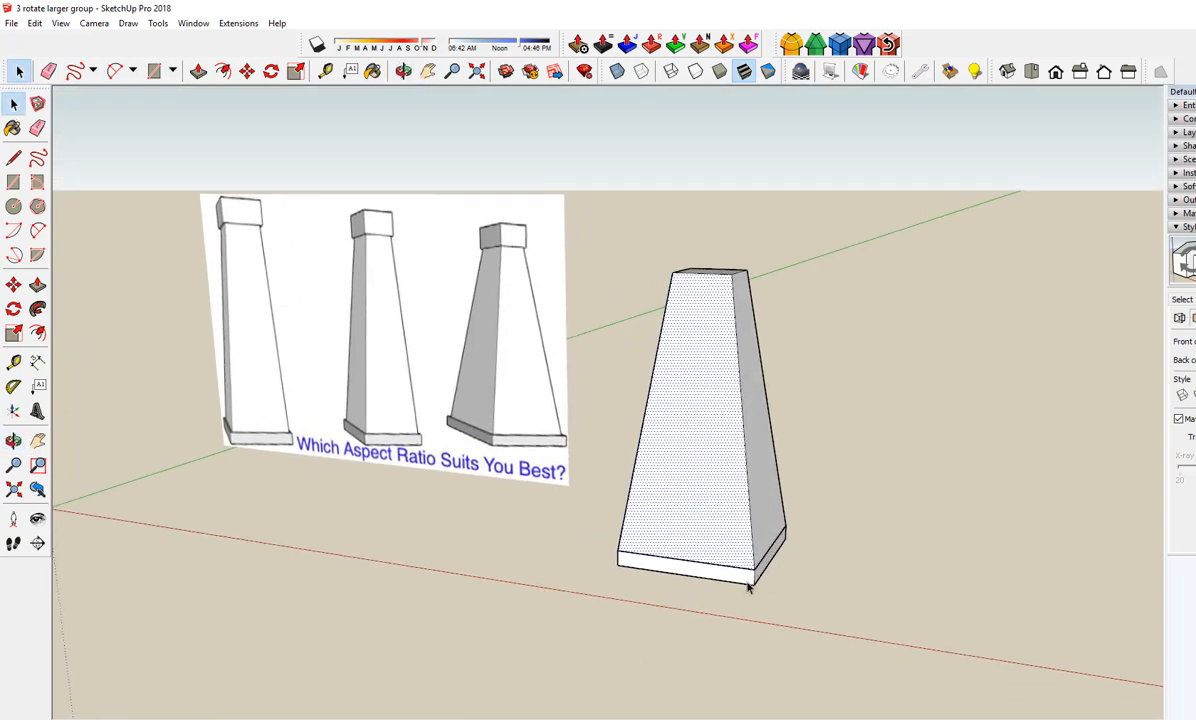
{"action": "left_click", "coordinate": [748, 588]}
{"action": "right_click", "coordinate": [750, 584]}
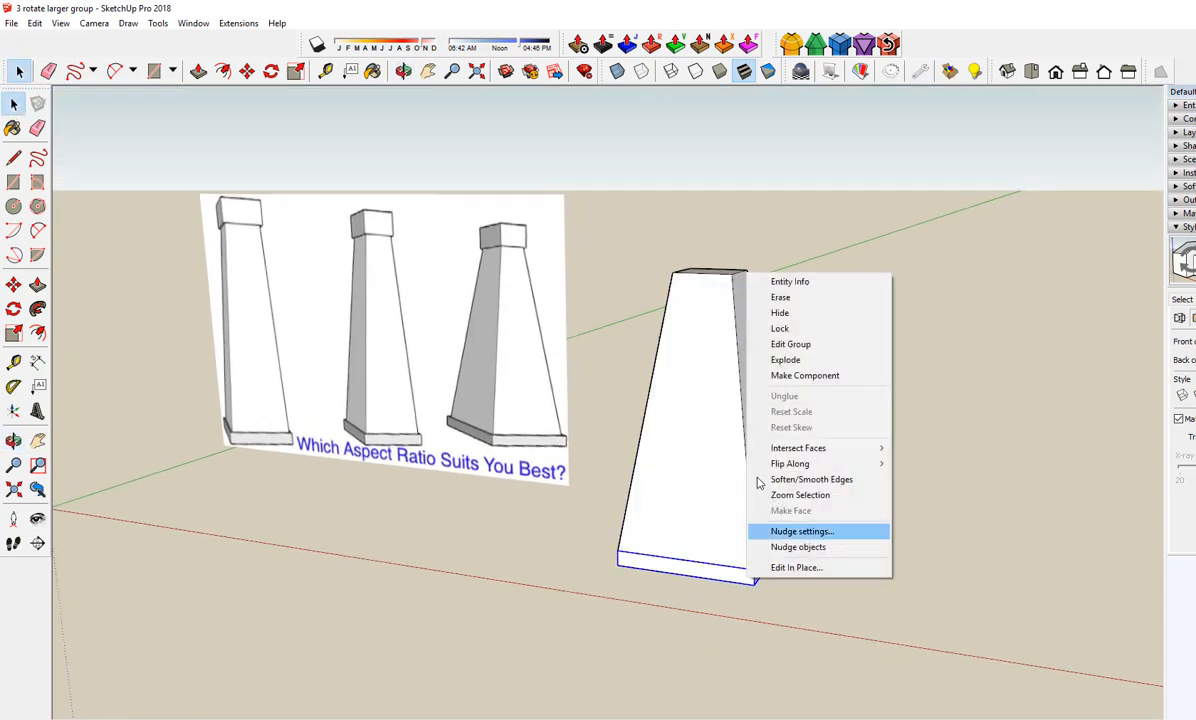
{"action": "left_click", "coordinate": [785, 328]}
Step: Select all of the tapered shaft's connected geometry, make it a group and deselect it
{"action": "left_click_drag", "start_coordinate": [552, 212], "coordinate": [800, 621]}
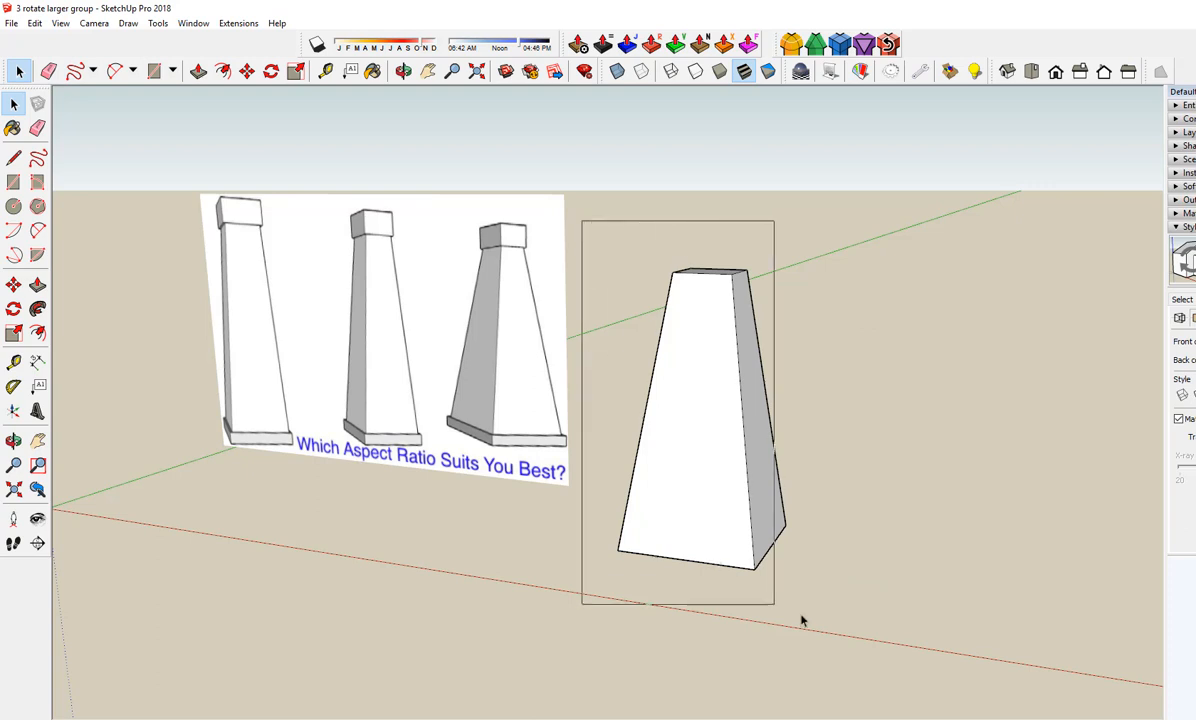
{"action": "triple_click", "coordinate": [638, 445]}
{"action": "right_click", "coordinate": [655, 435]}
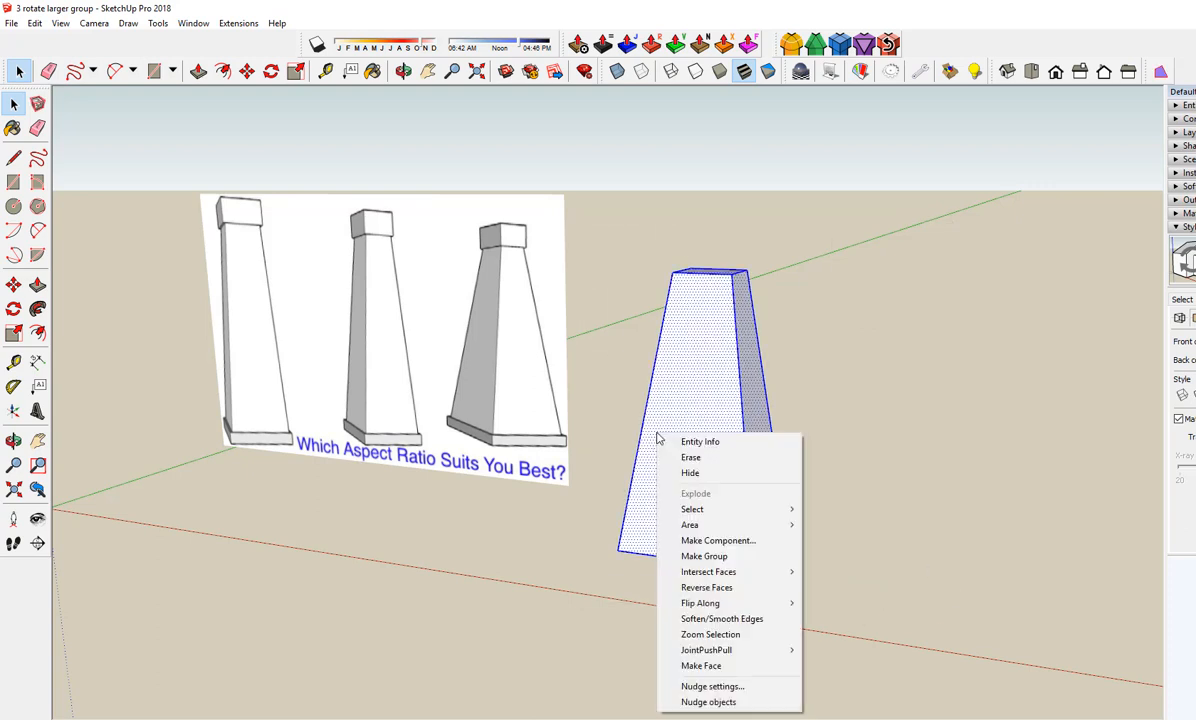
{"action": "left_click", "coordinate": [712, 557]}
{"action": "left_click", "coordinate": [857, 408]}
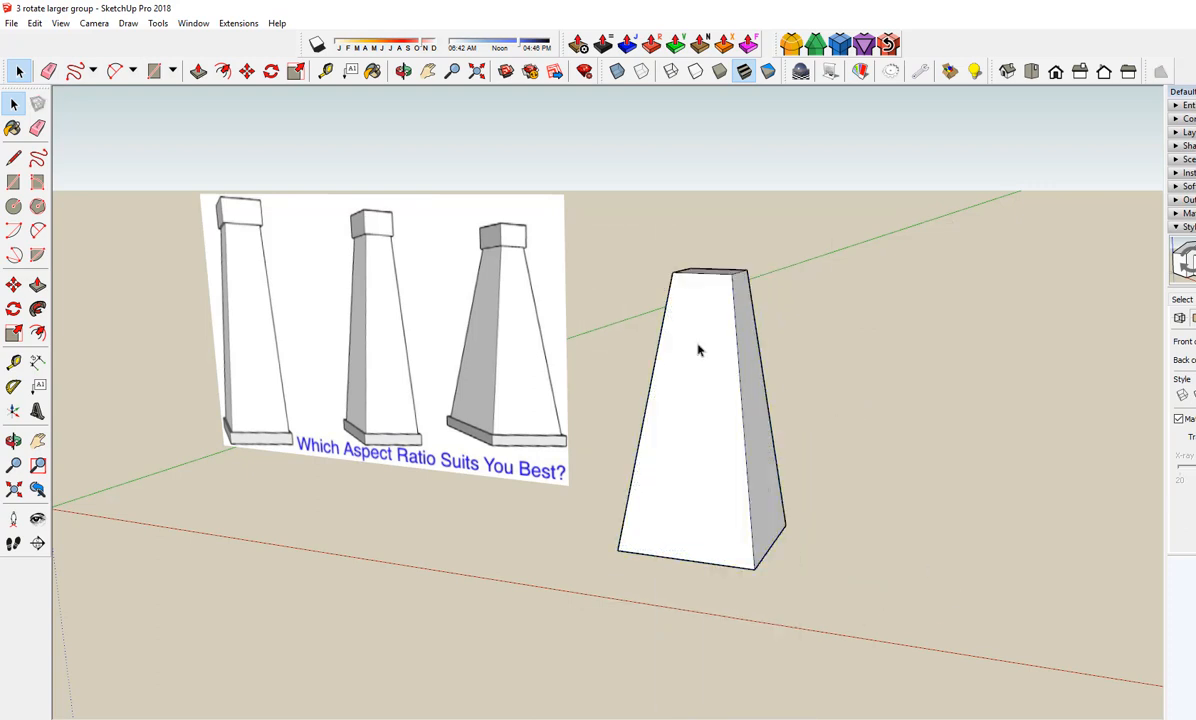
Step: Unhide the last hidden object to bring back the base slab
{"action": "left_click", "coordinate": [34, 23]}
{"action": "mouse_move", "coordinate": [85, 229]}
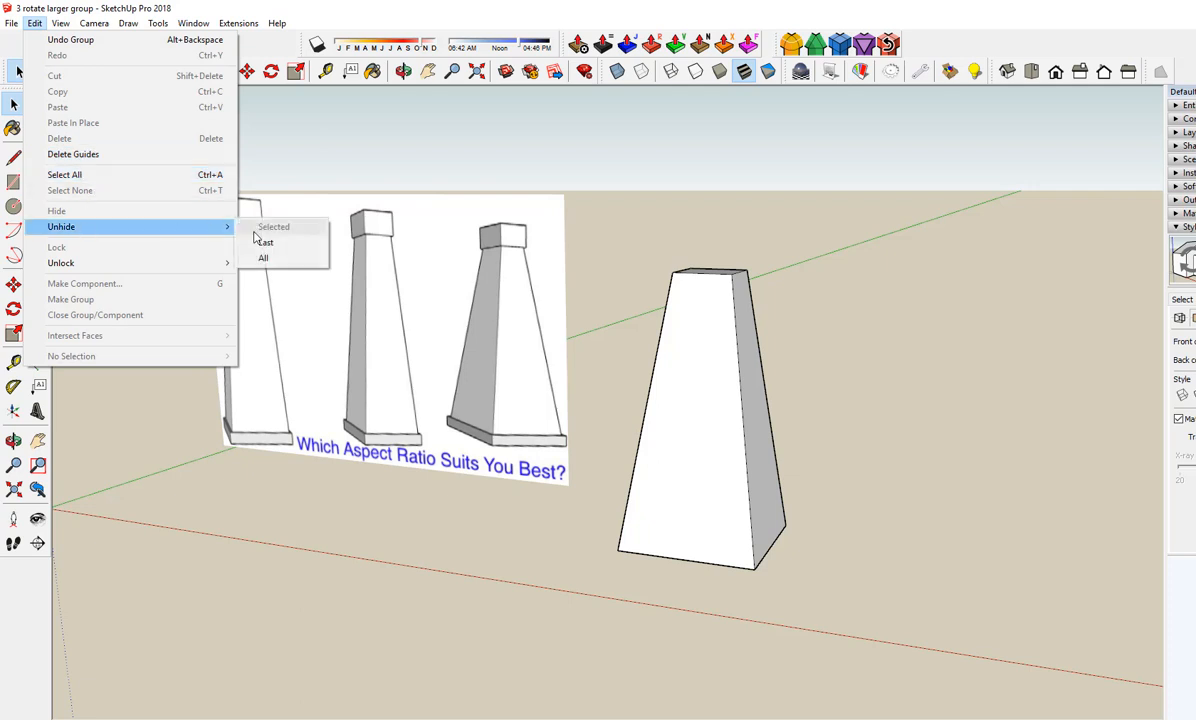
{"action": "left_click", "coordinate": [255, 242]}
Step: Scale the base slab outward about its center in the red and green directions so it projects slightly past the shaft
{"action": "left_click", "coordinate": [726, 582]}
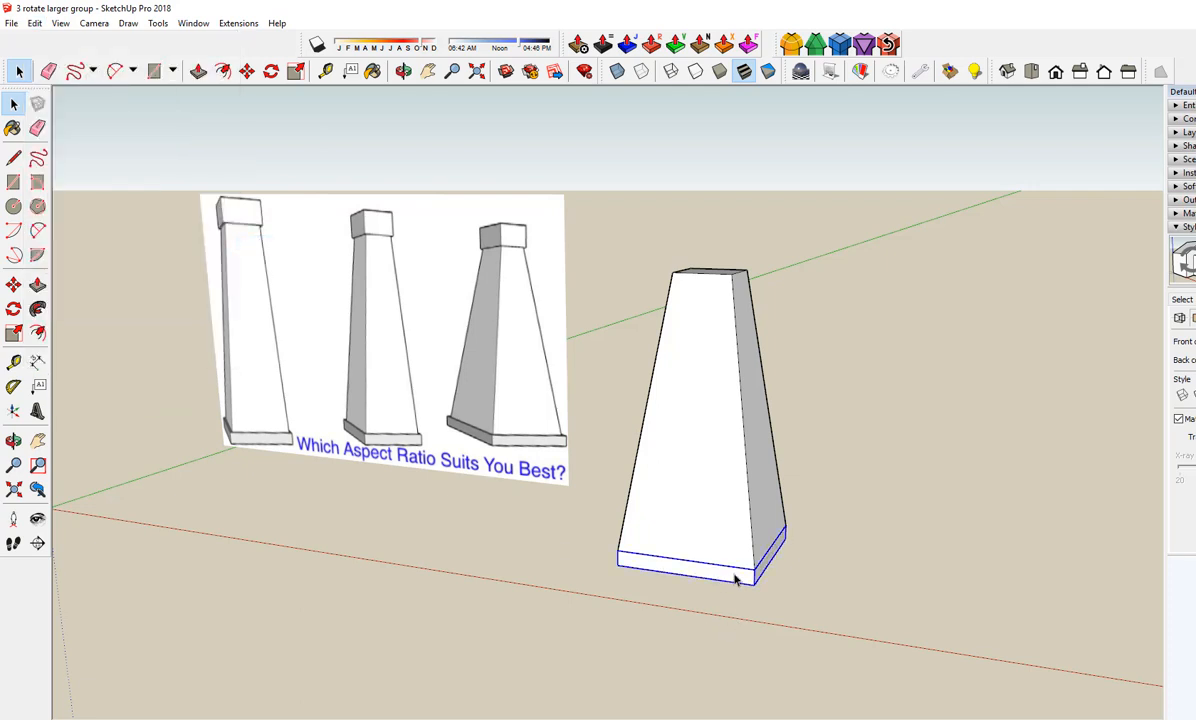
{"action": "scroll", "coordinate": [740, 581], "scroll_direction": "up", "scroll_amount": 4}
{"action": "key", "text": "s"}
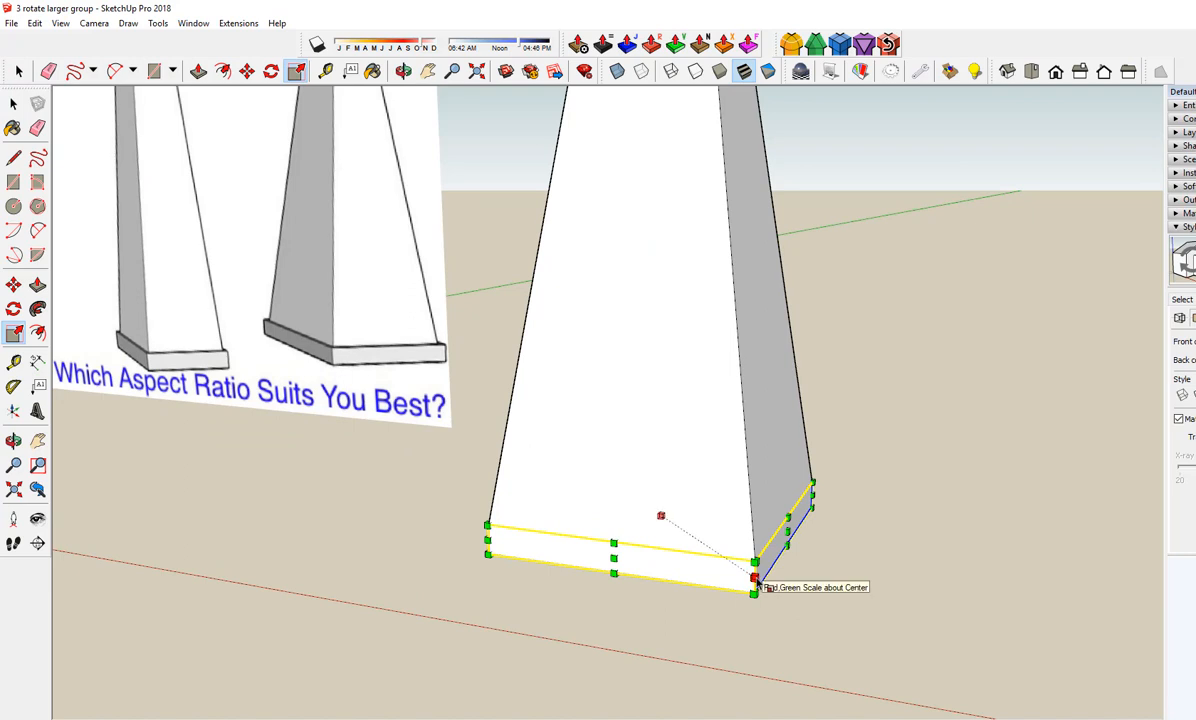
{"action": "left_click", "coordinate": [755, 579]}
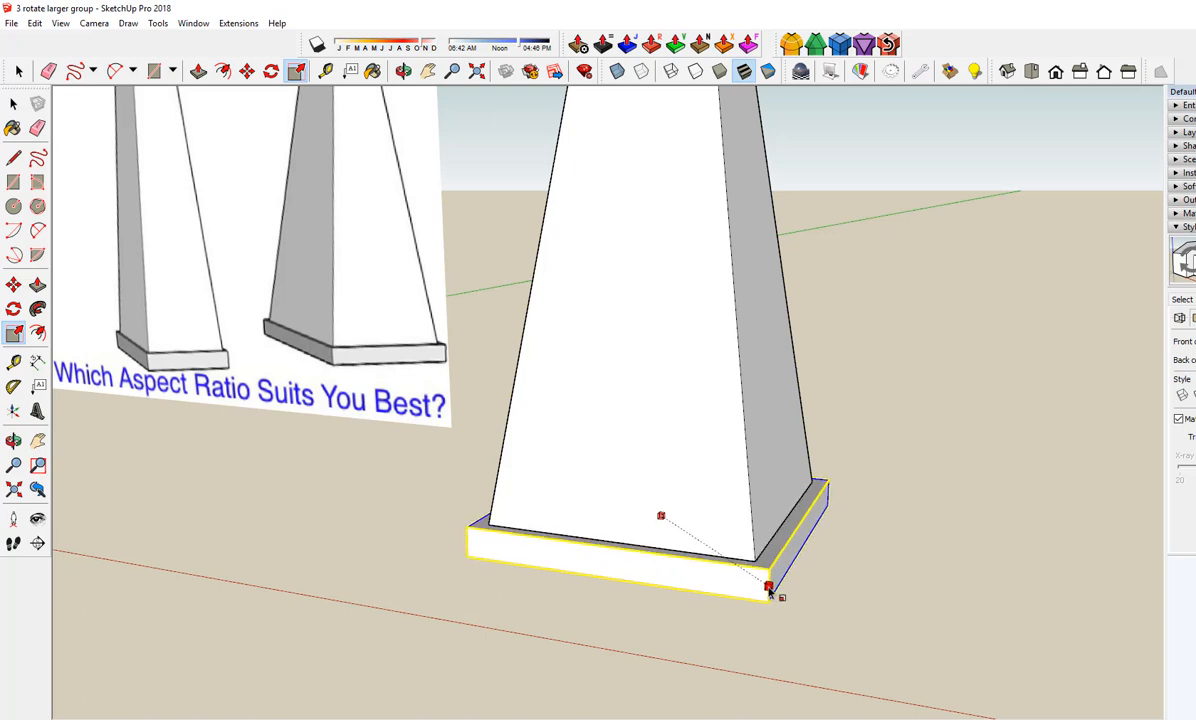
{"action": "left_click", "coordinate": [767, 591]}
{"action": "key", "text": "space"}
{"action": "left_click", "coordinate": [876, 598]}
{"action": "scroll", "coordinate": [868, 630], "scroll_direction": "down", "scroll_amount": 3}
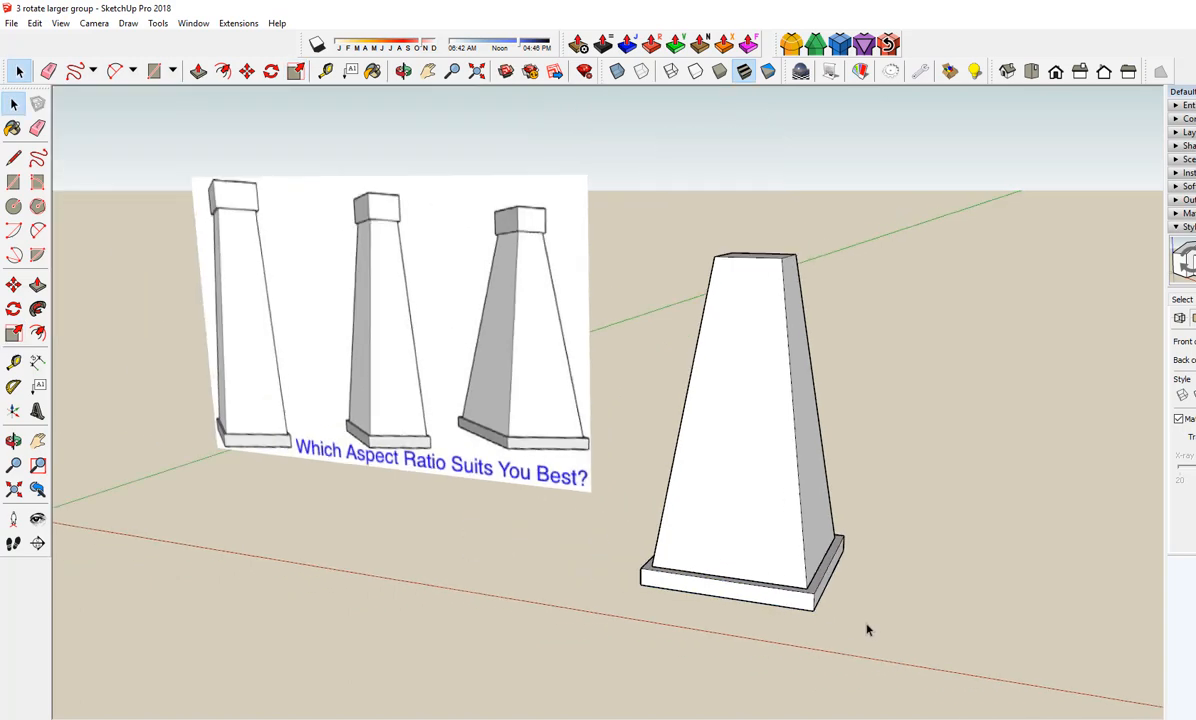
{"action": "middle_click_drag", "start_coordinate": [878, 328], "coordinate": [790, 332]}
{"action": "left_click", "coordinate": [772, 309]}
{"action": "key", "text": "r"}
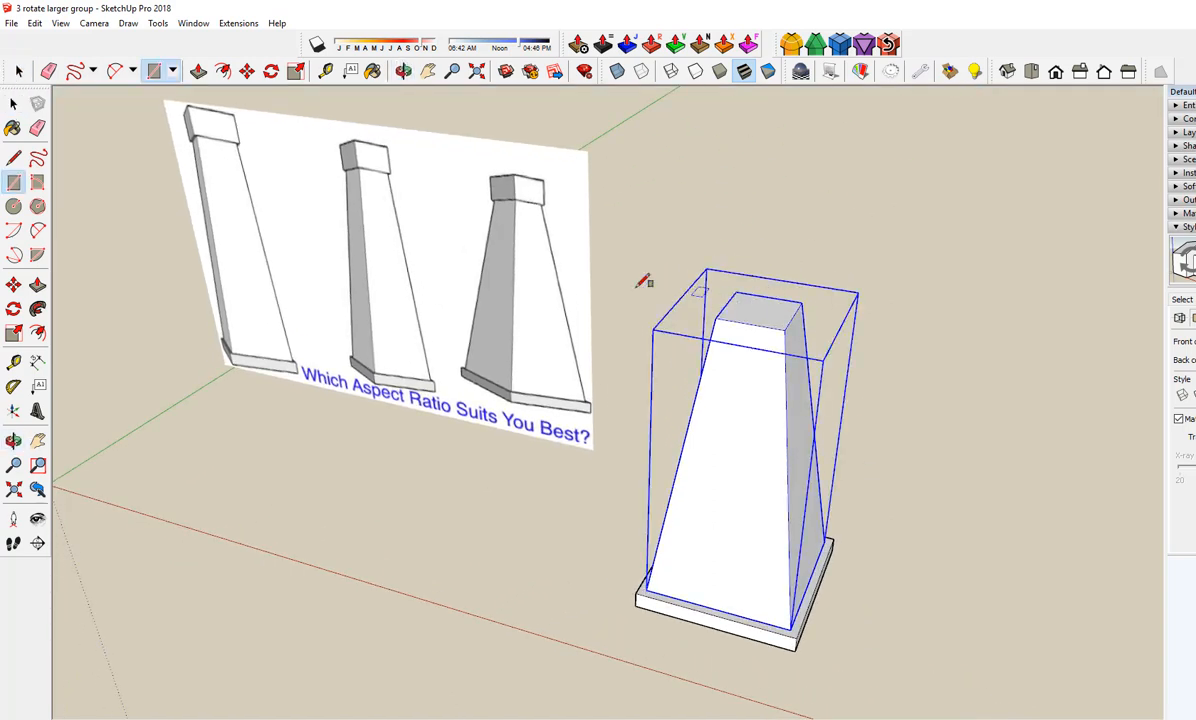
{"action": "key", "text": "space"}
{"action": "left_click", "coordinate": [631, 232]}
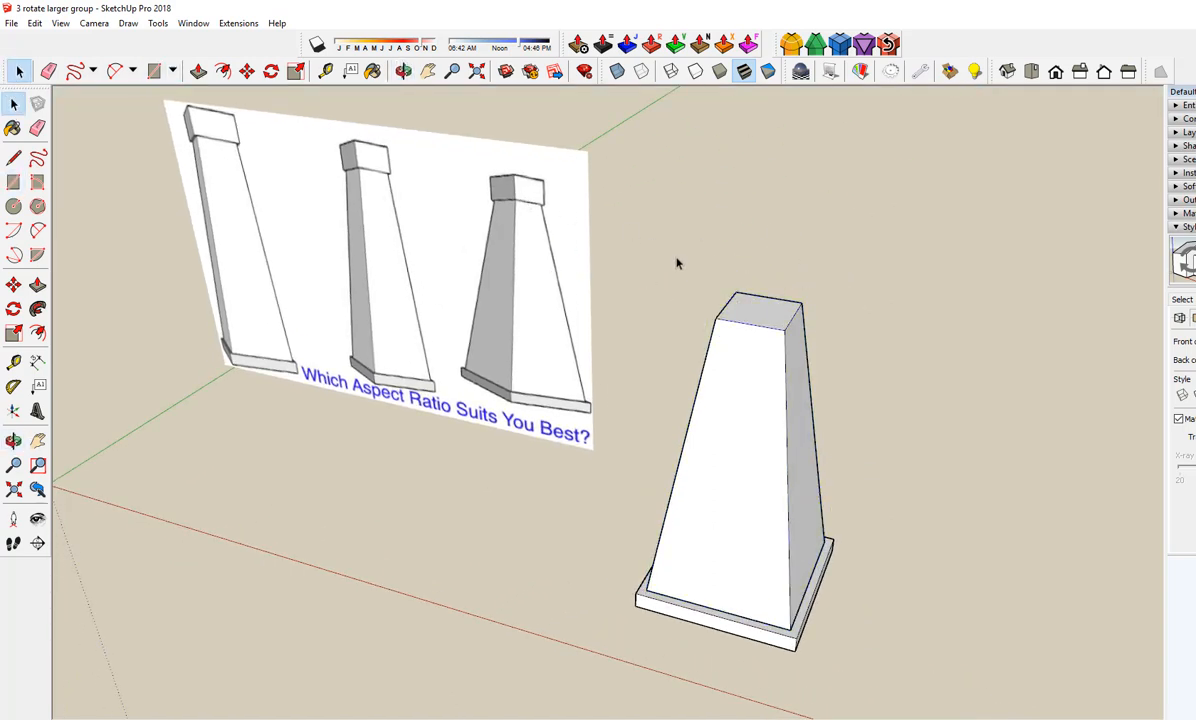
Step: Draw a rectangle over the shaft's top face and make it a group
{"action": "key", "text": "r"}
{"action": "left_click", "coordinate": [715, 318]}
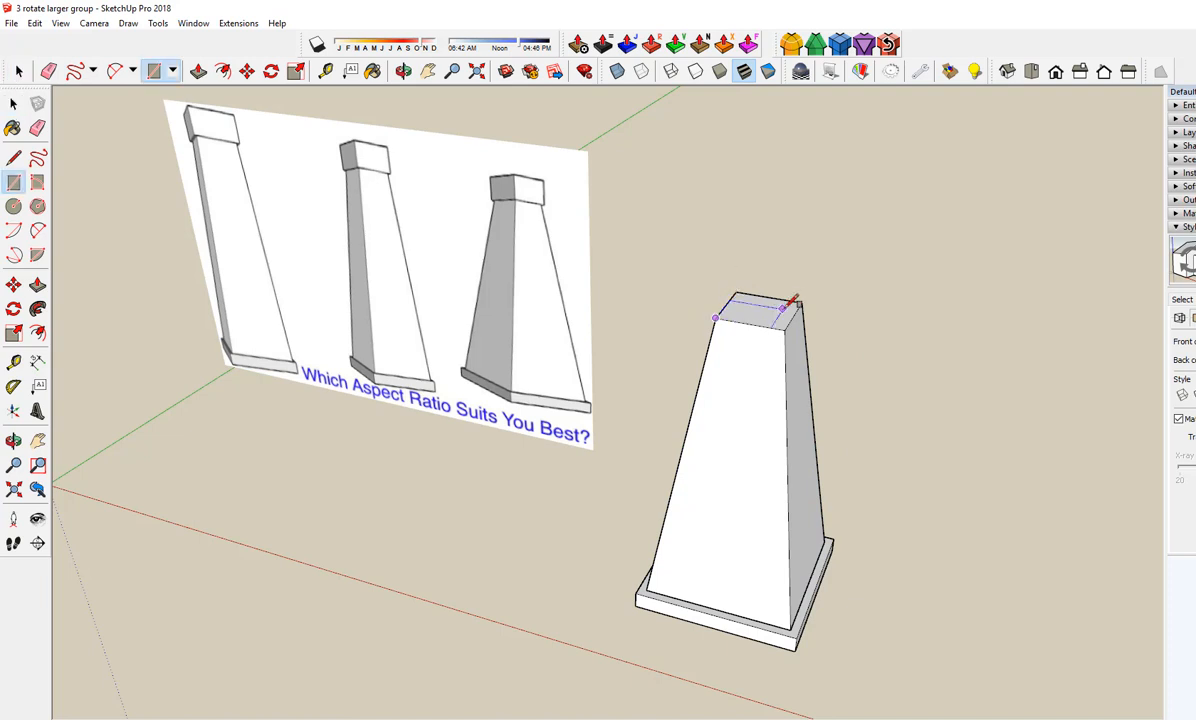
{"action": "key", "text": "space"}
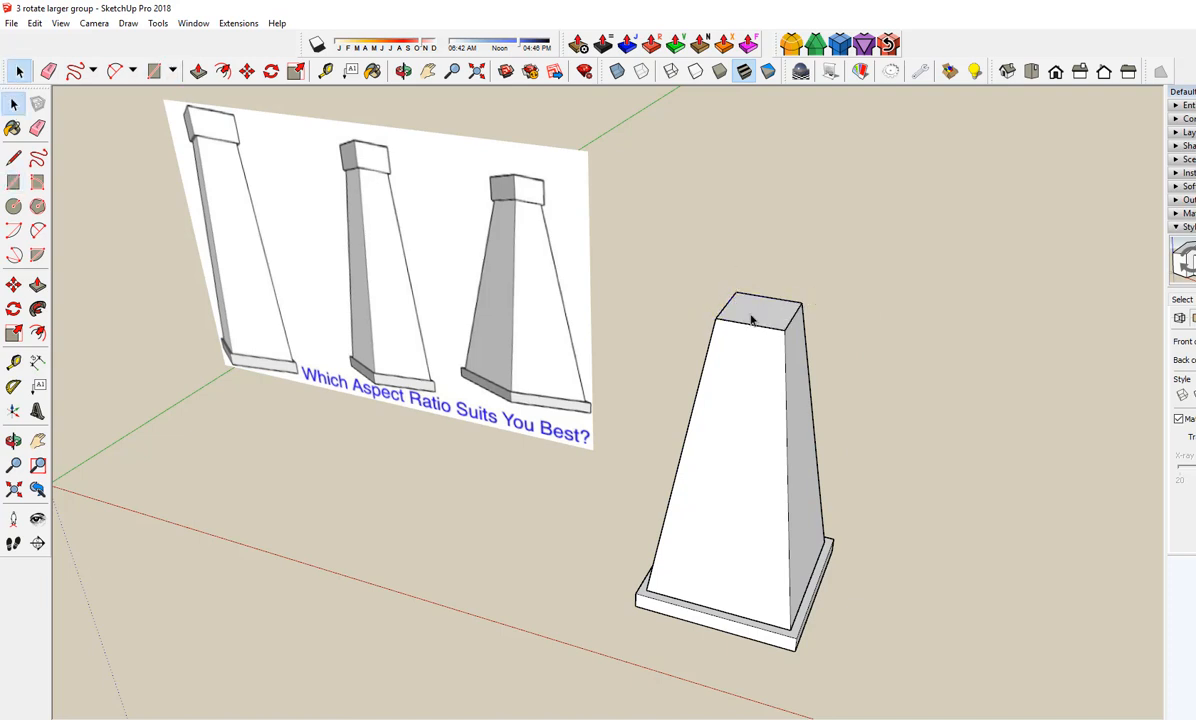
{"action": "left_click", "coordinate": [752, 318]}
{"action": "right_click", "coordinate": [752, 318]}
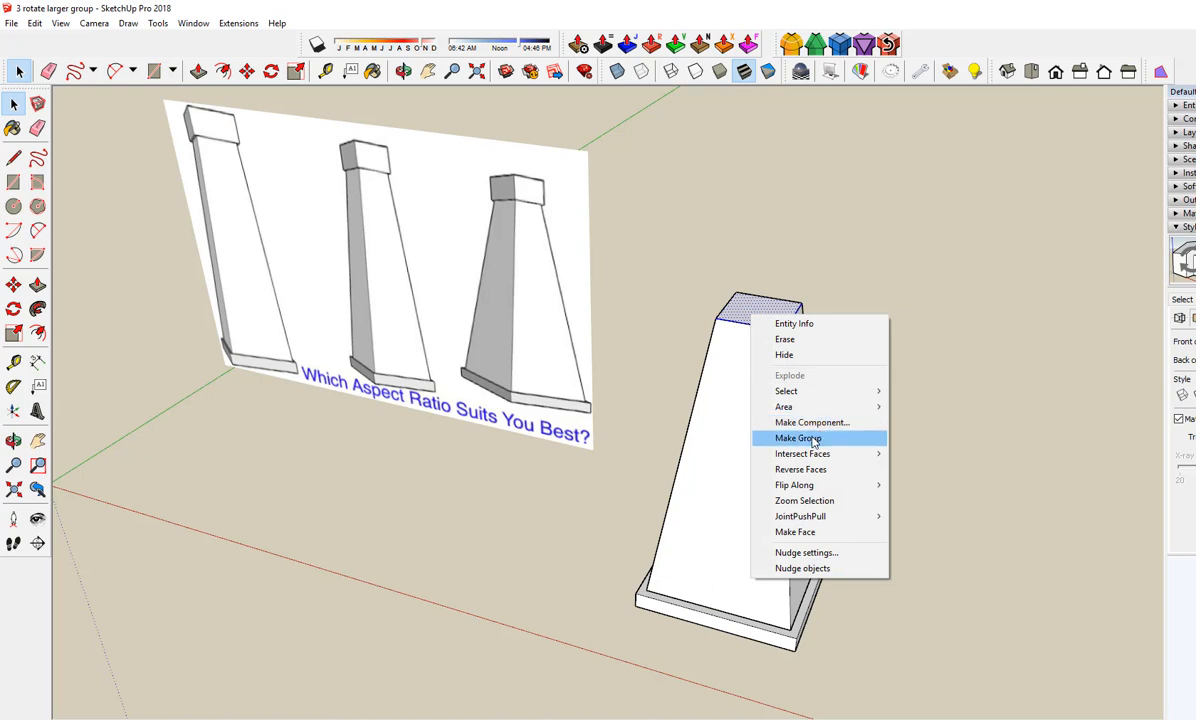
{"action": "left_click", "coordinate": [800, 365]}
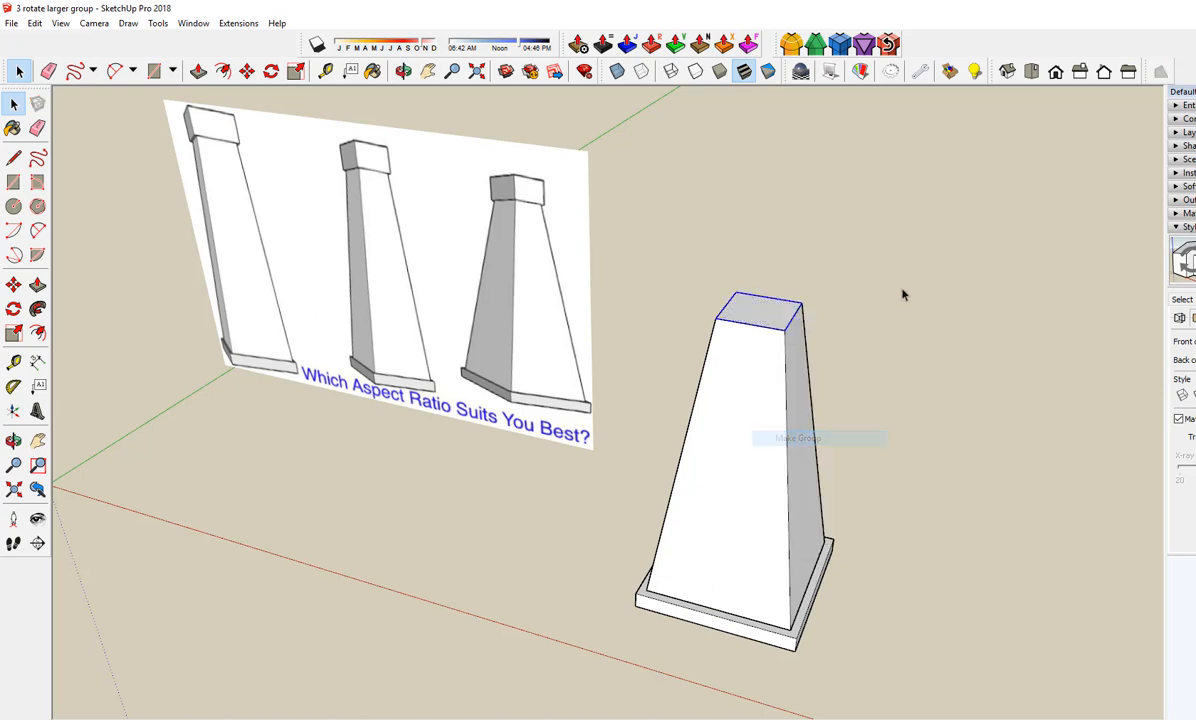
Step: Open the group on the shaft's top, extrude its face upward into a thin cap block and close the group
{"action": "double_click", "coordinate": [760, 314]}
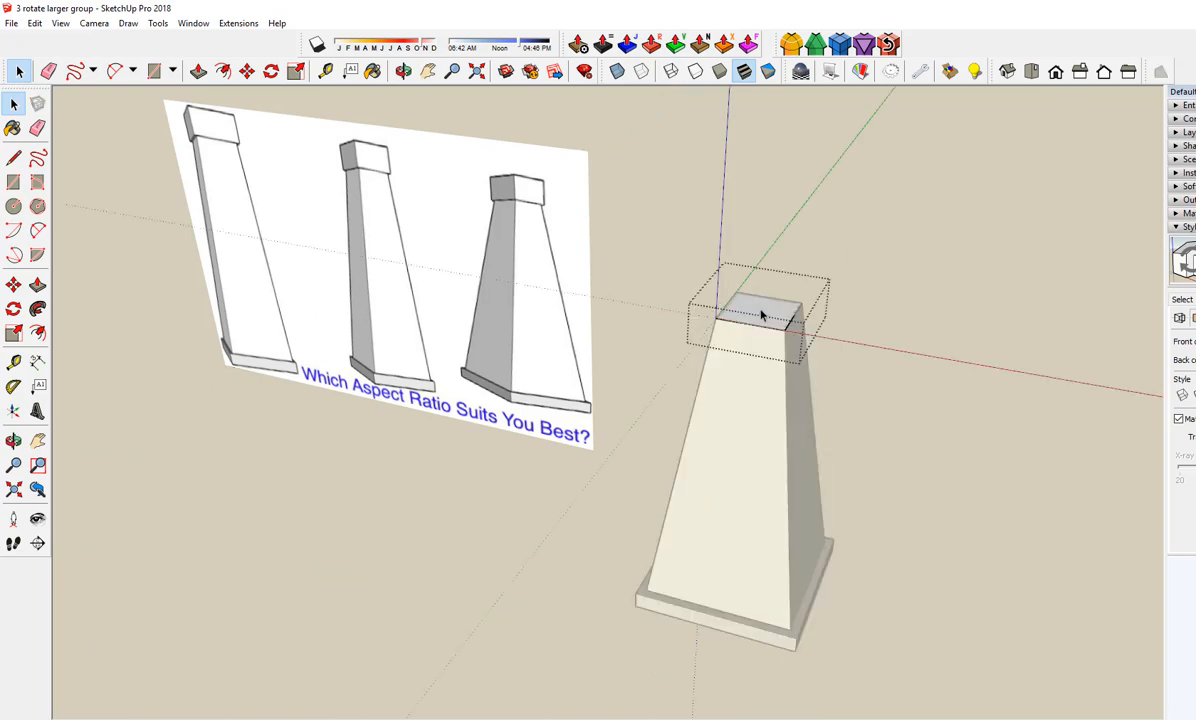
{"action": "key", "text": "p"}
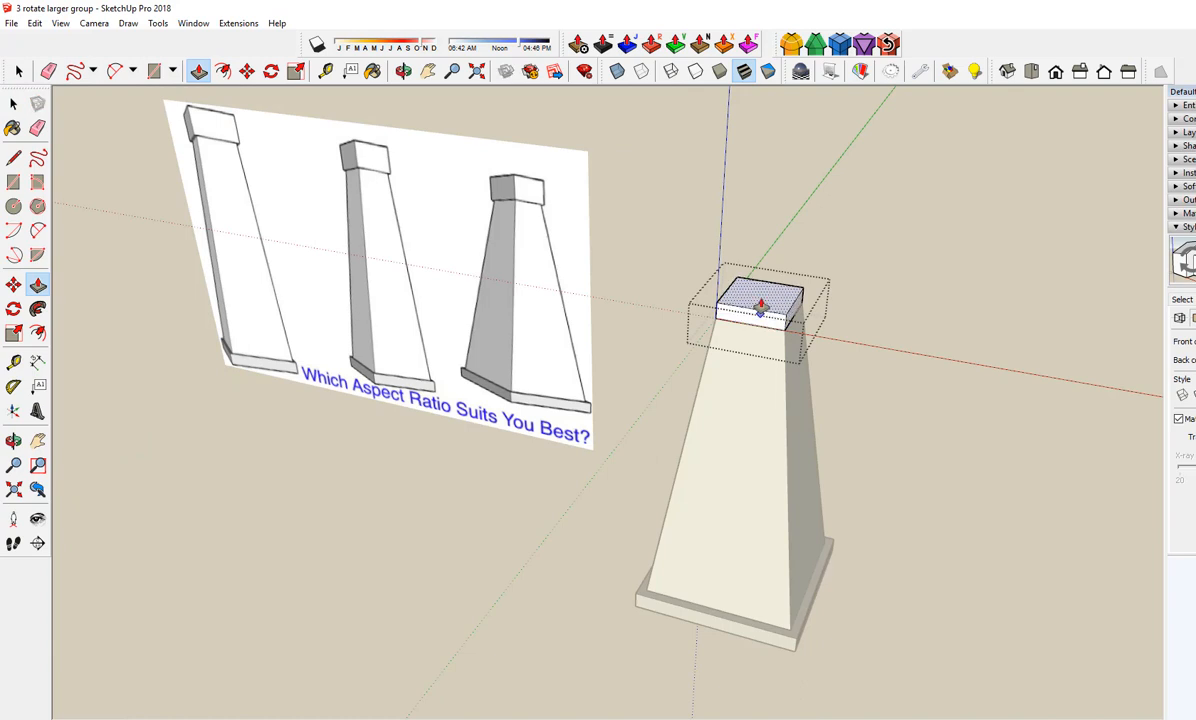
{"action": "key", "text": "space"}
{"action": "left_click", "coordinate": [785, 242]}
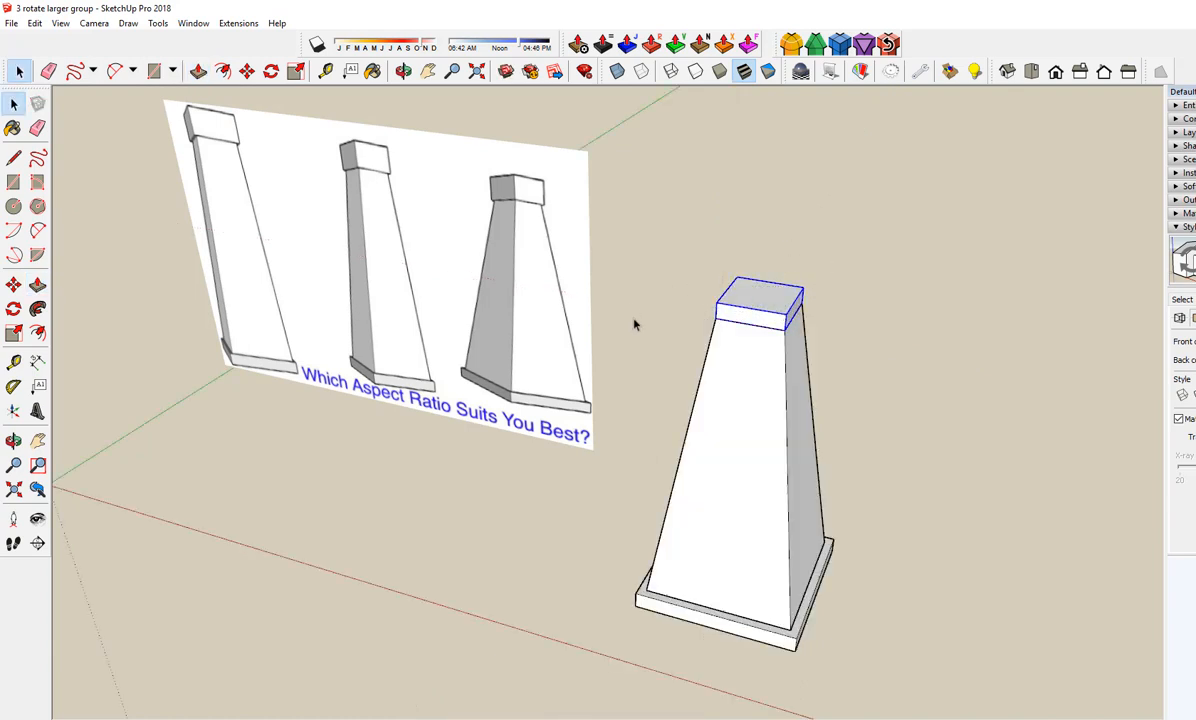
Step: Scale the cap outward about its center in the red and green directions so it slightly overhangs the shaft, and deselect it
{"action": "key", "text": "s"}
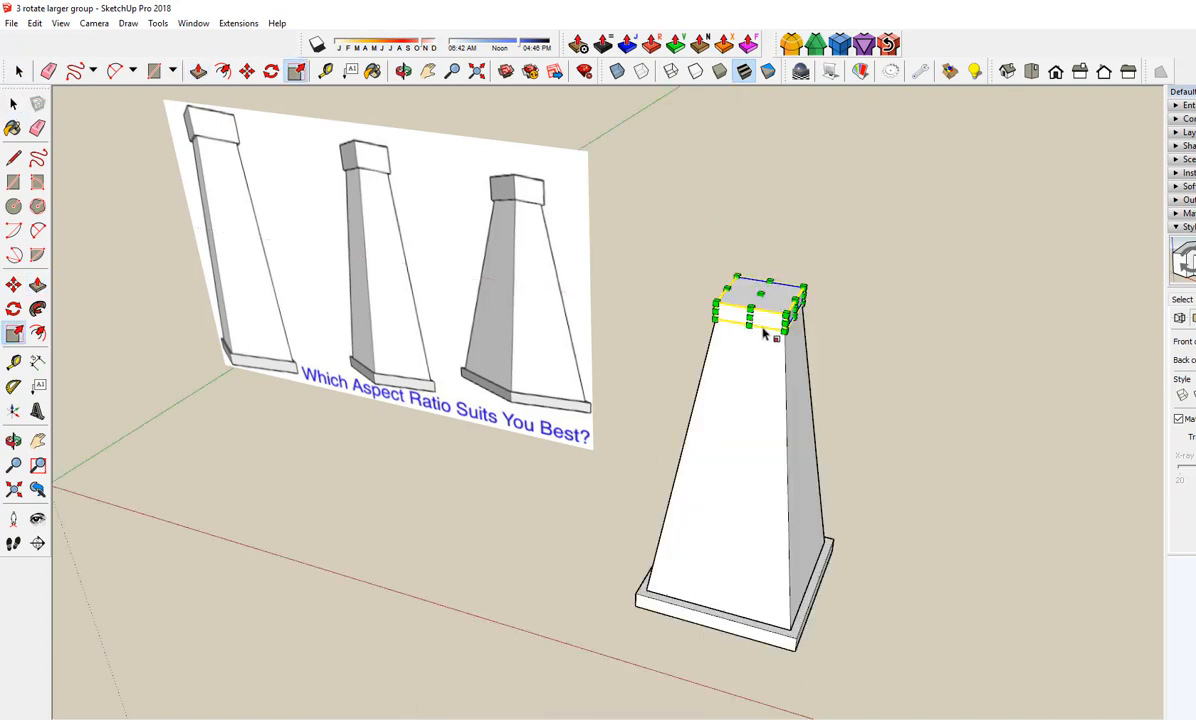
{"action": "scroll", "coordinate": [795, 332], "scroll_direction": "up", "scroll_amount": 1}
{"action": "key", "text": "ctrl"}
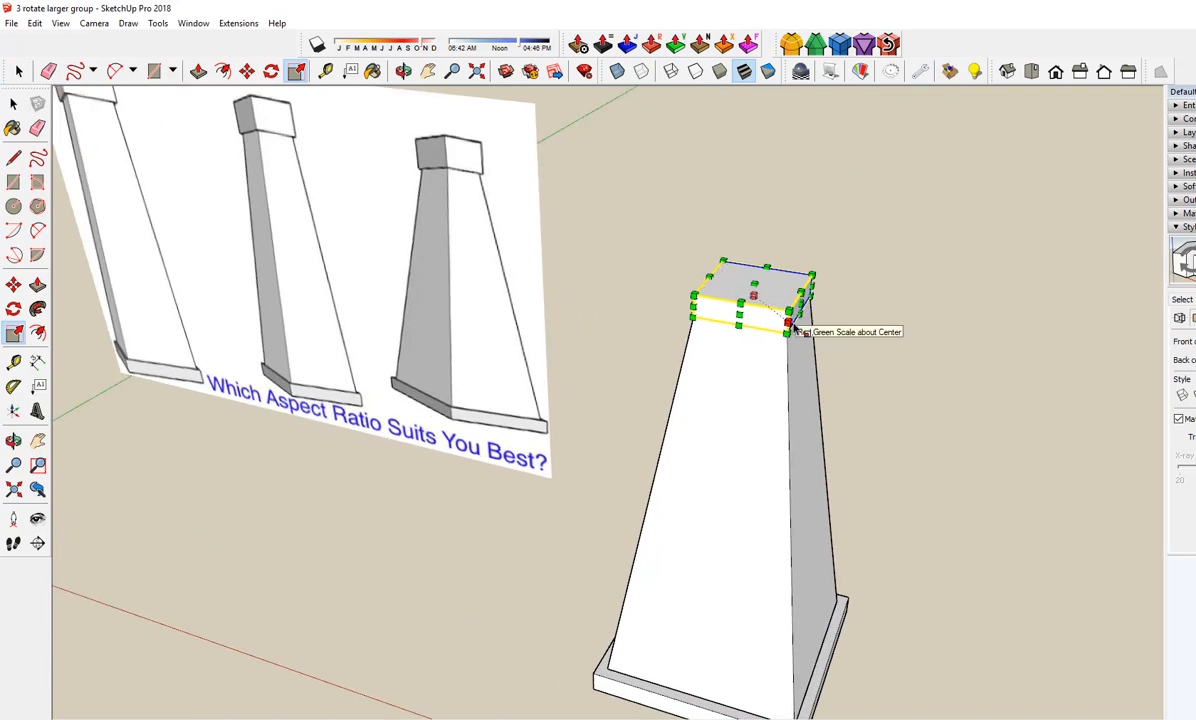
{"action": "left_click_drag", "start_coordinate": [790, 326], "coordinate": [793, 328]}
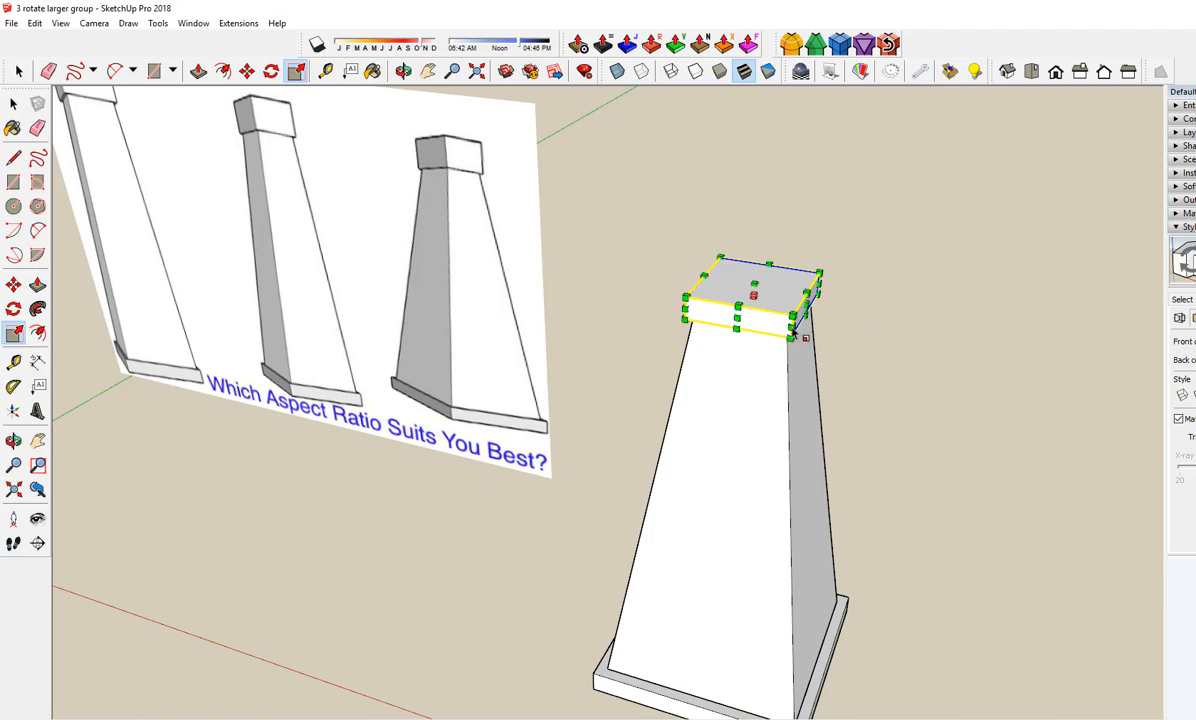
{"action": "key", "text": "space"}
{"action": "left_click", "coordinate": [882, 318]}
{"action": "scroll", "coordinate": [733, 421], "scroll_direction": "down", "scroll_amount": 3}
{"action": "mouse_move", "coordinate": [854, 376]}
{"action": "middle_mouse_down"}
{"action": "mouse_move", "coordinate": [849, 400]}
{"action": "mouse_move", "coordinate": [797, 234]}
{"action": "middle_mouse_up"}
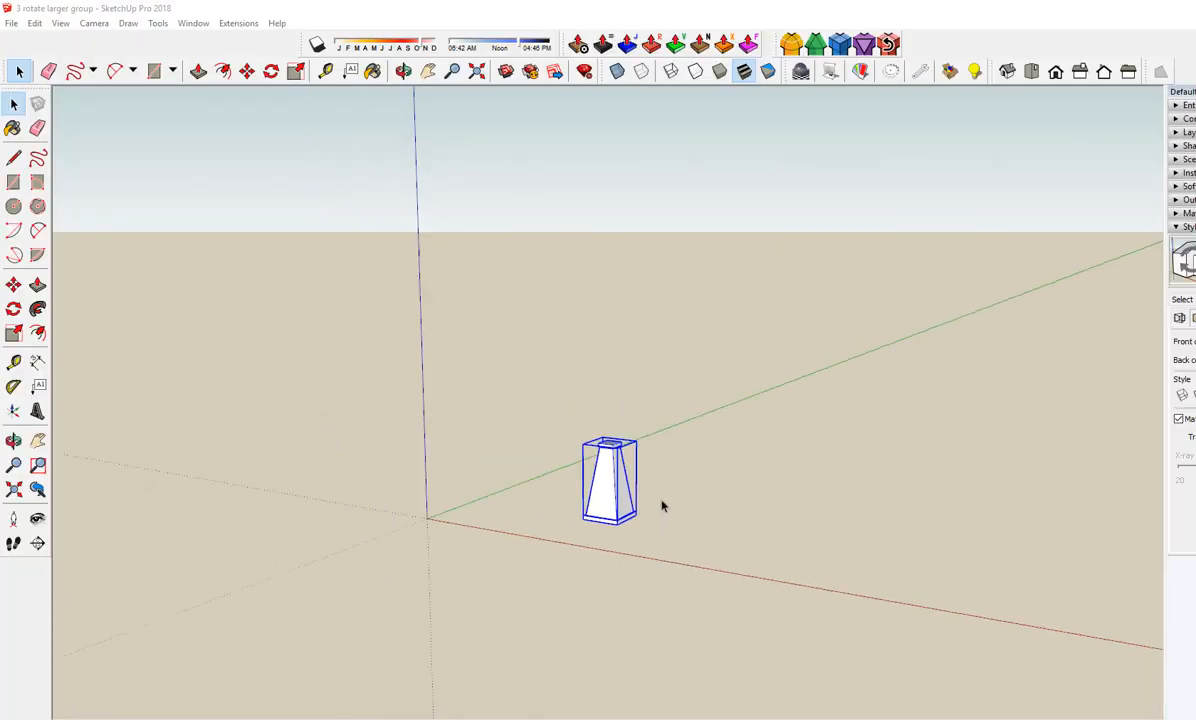
{"action": "scroll", "coordinate": [662, 502], "scroll_direction": "up", "scroll_amount": 3}
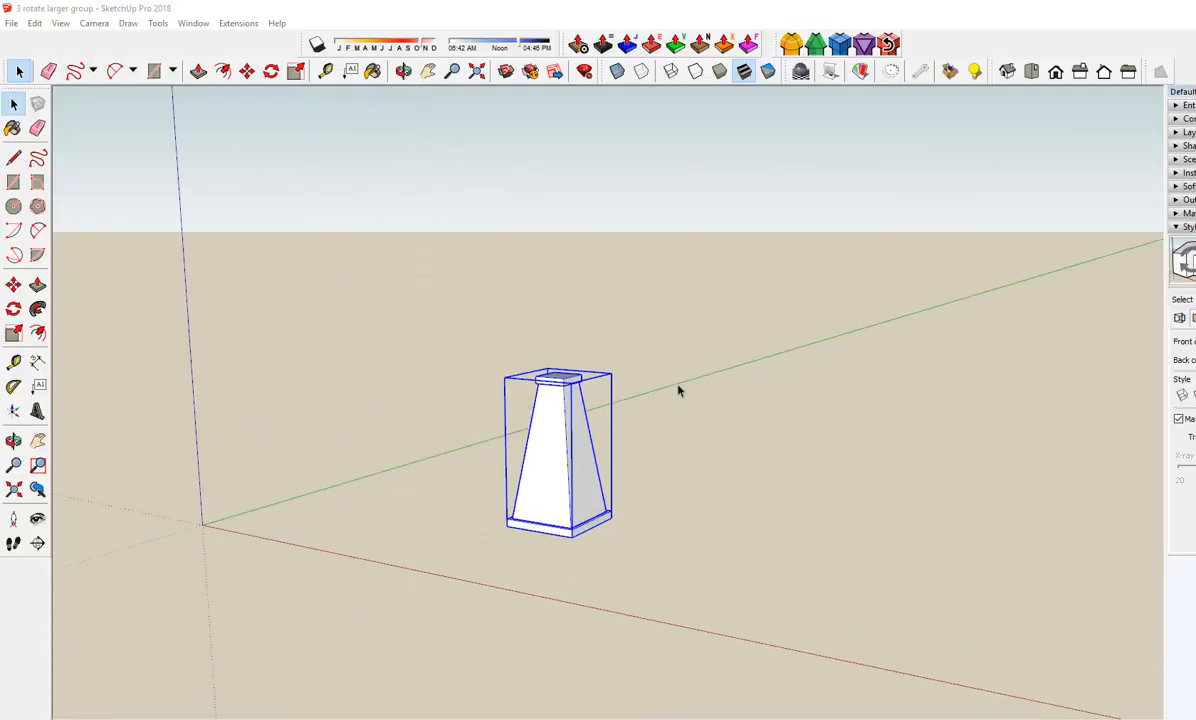
{"action": "scroll", "coordinate": [624, 365], "scroll_direction": "up", "scroll_amount": 1}
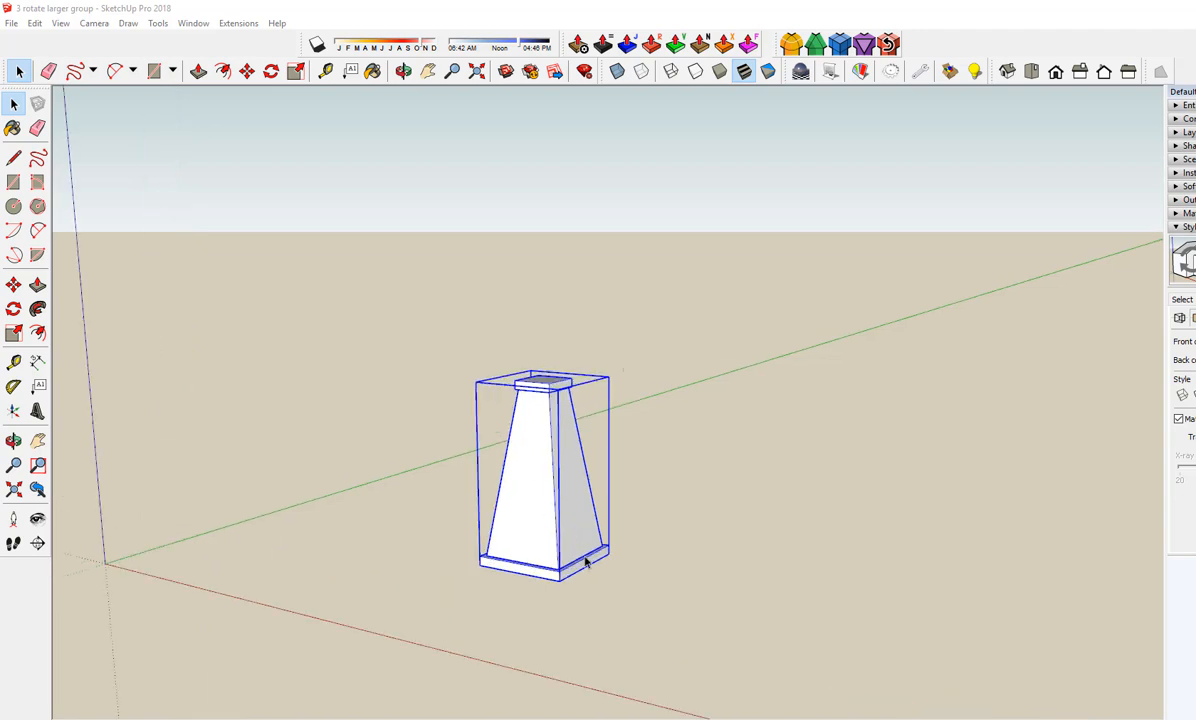
{"action": "key", "text": "t"}
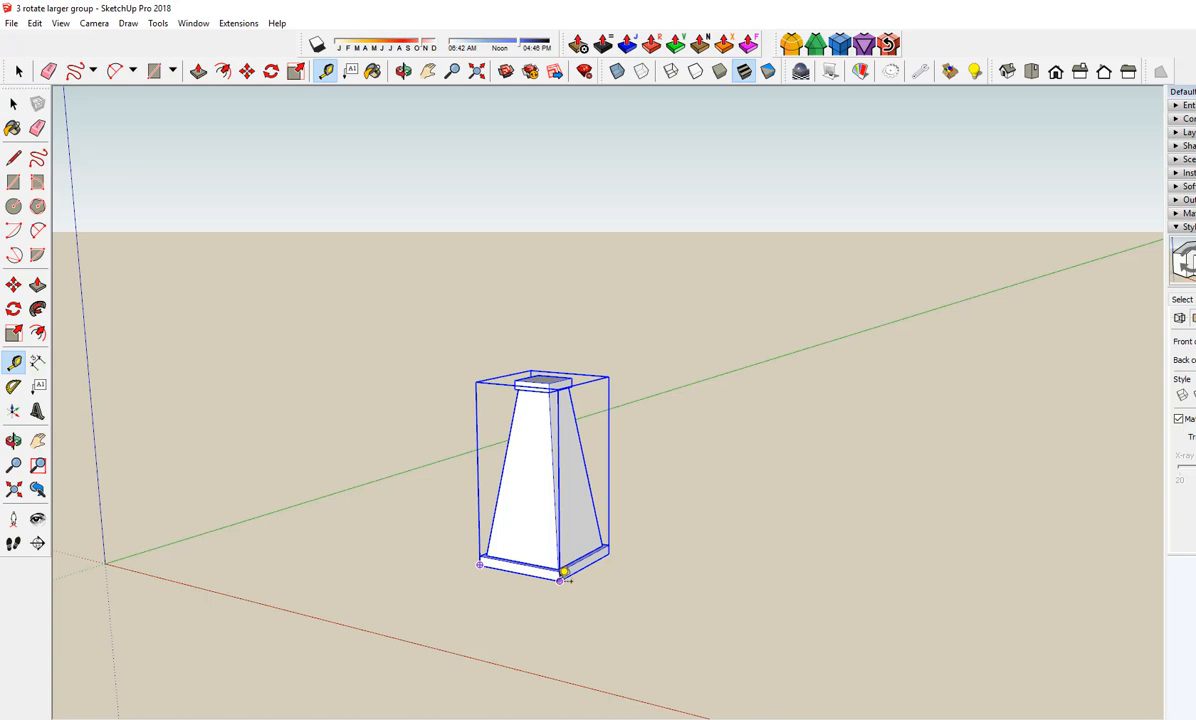
{"action": "left_click", "coordinate": [560, 579]}
{"action": "key", "text": "space"}
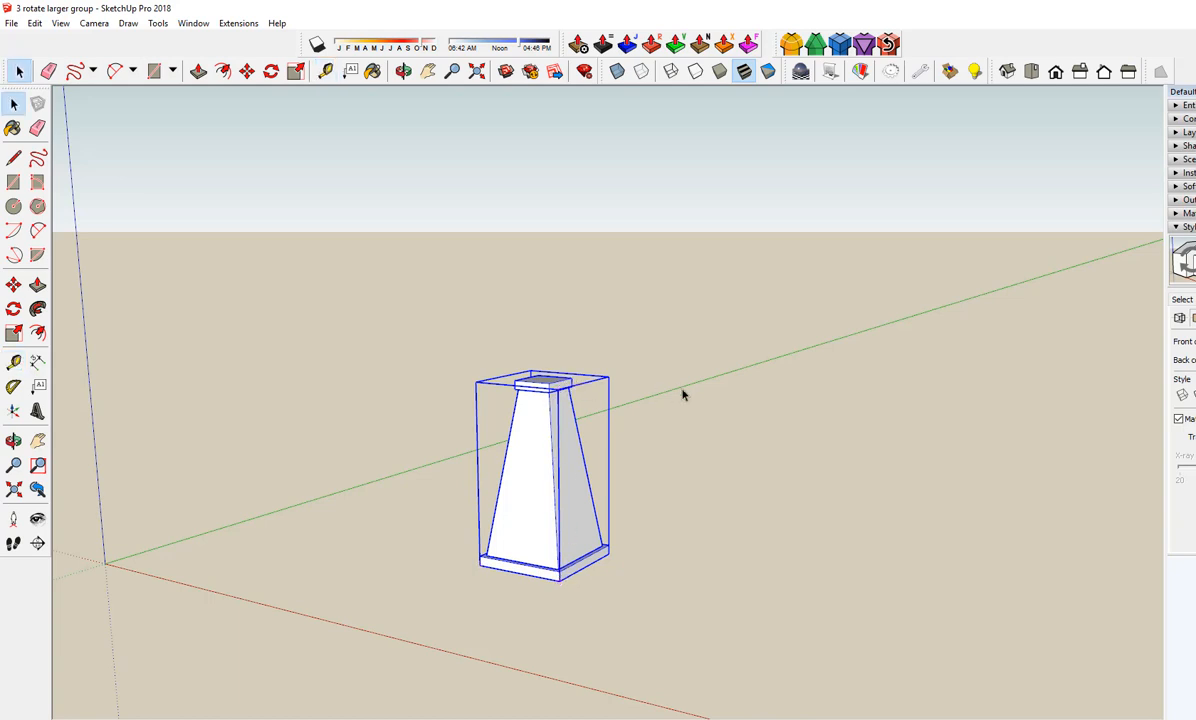
Step: Scale the whole column group upward along the blue axis to make it taller, and deselect it
{"action": "left_click", "coordinate": [681, 395]}
{"action": "left_click", "coordinate": [575, 480]}
{"action": "scroll", "coordinate": [560, 478], "scroll_direction": "up", "scroll_amount": 2}
{"action": "key", "text": "s"}
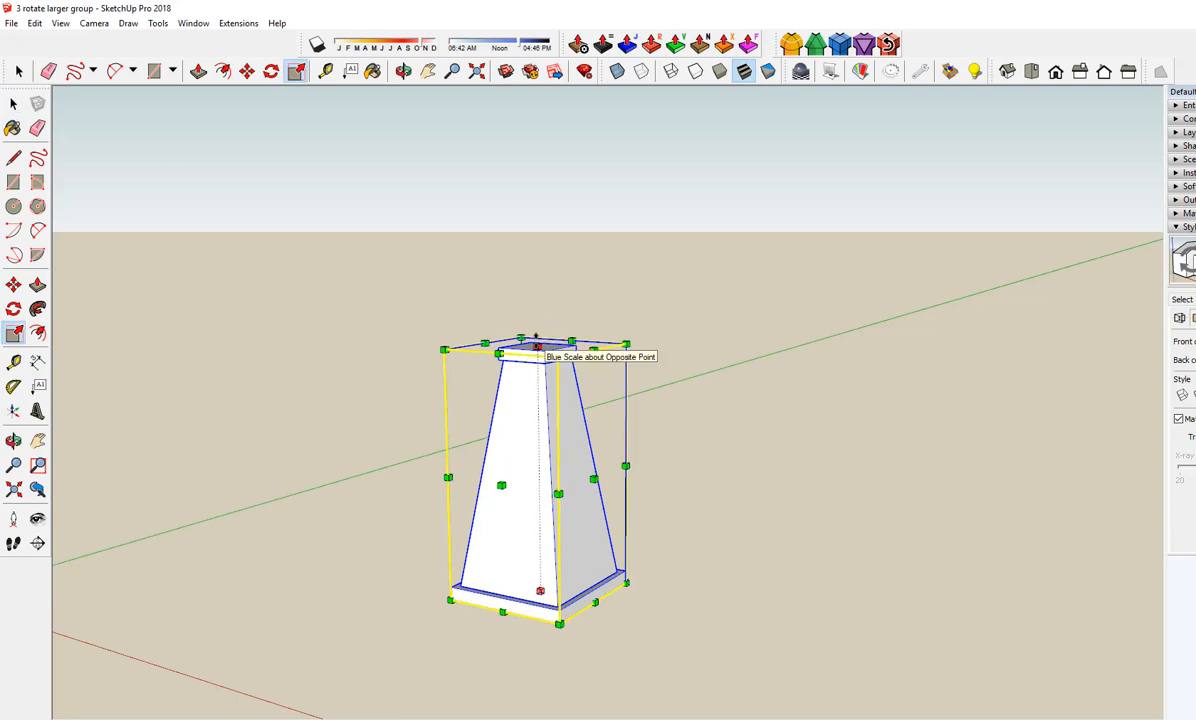
{"action": "left_click_drag", "start_coordinate": [536, 343], "coordinate": [537, 252]}
{"action": "key", "text": "space"}
{"action": "left_click", "coordinate": [715, 328]}
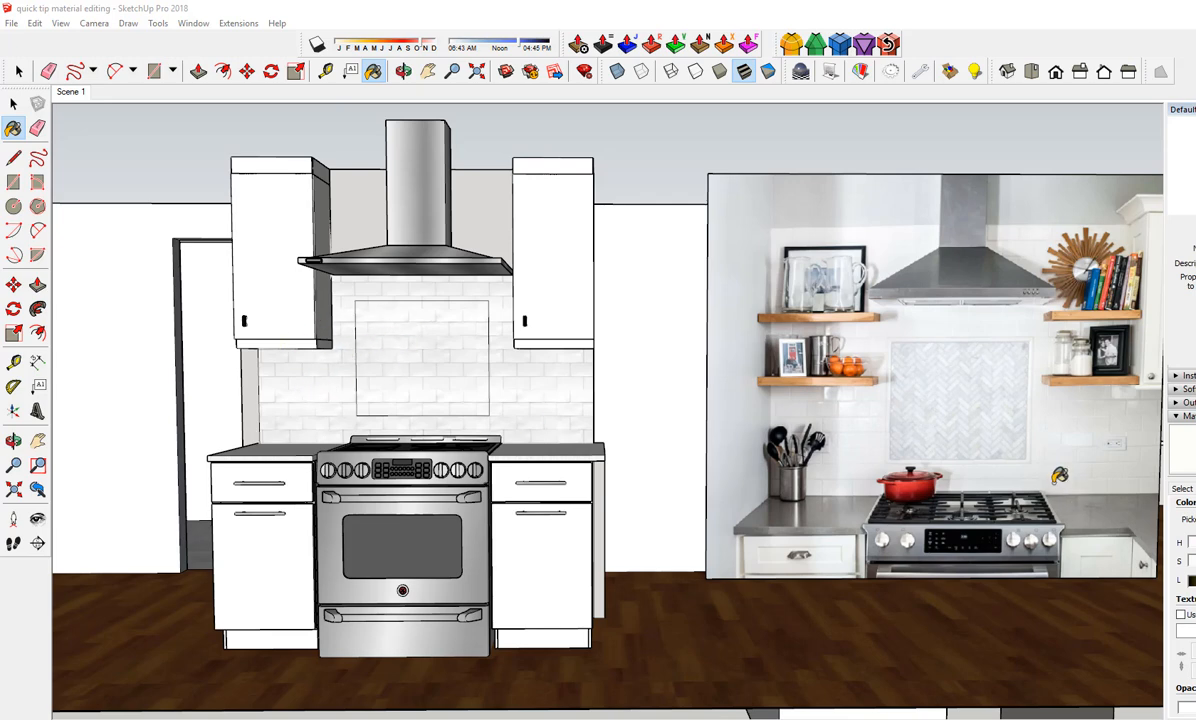
Step: Sample the kitchen reference photo's material and open the photo's group for editing
{"action": "left_click", "coordinate": [958, 399], "text": "alt"}
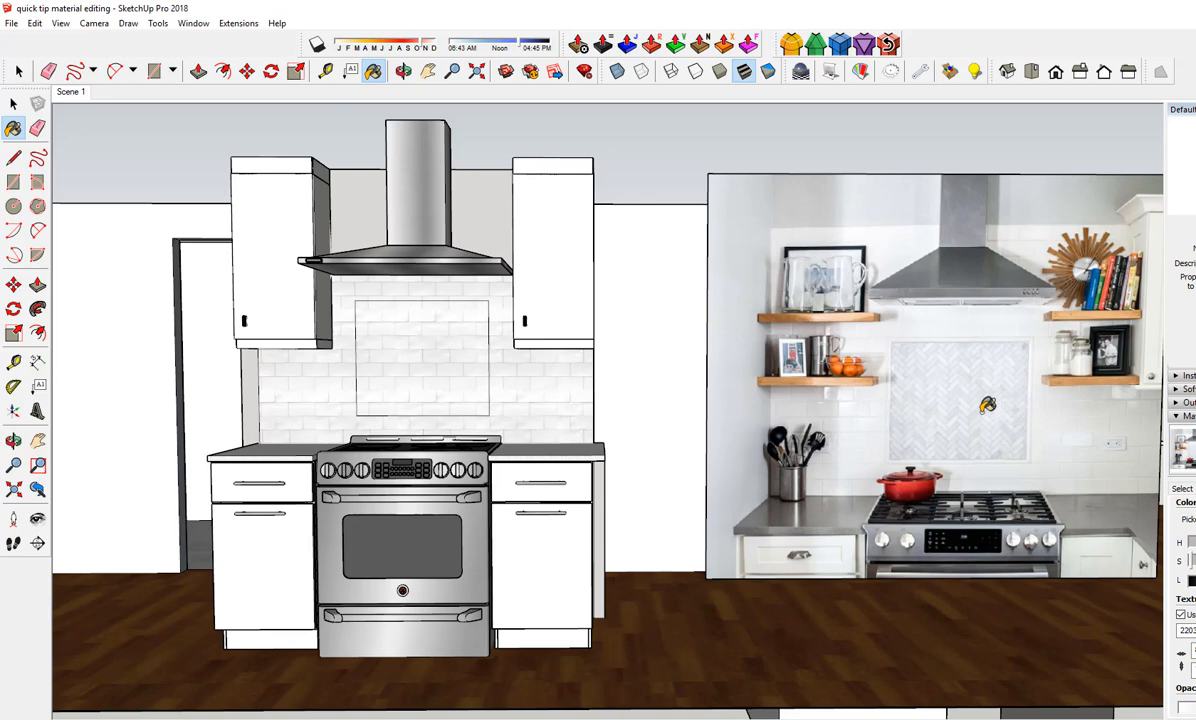
{"action": "key", "text": "space"}
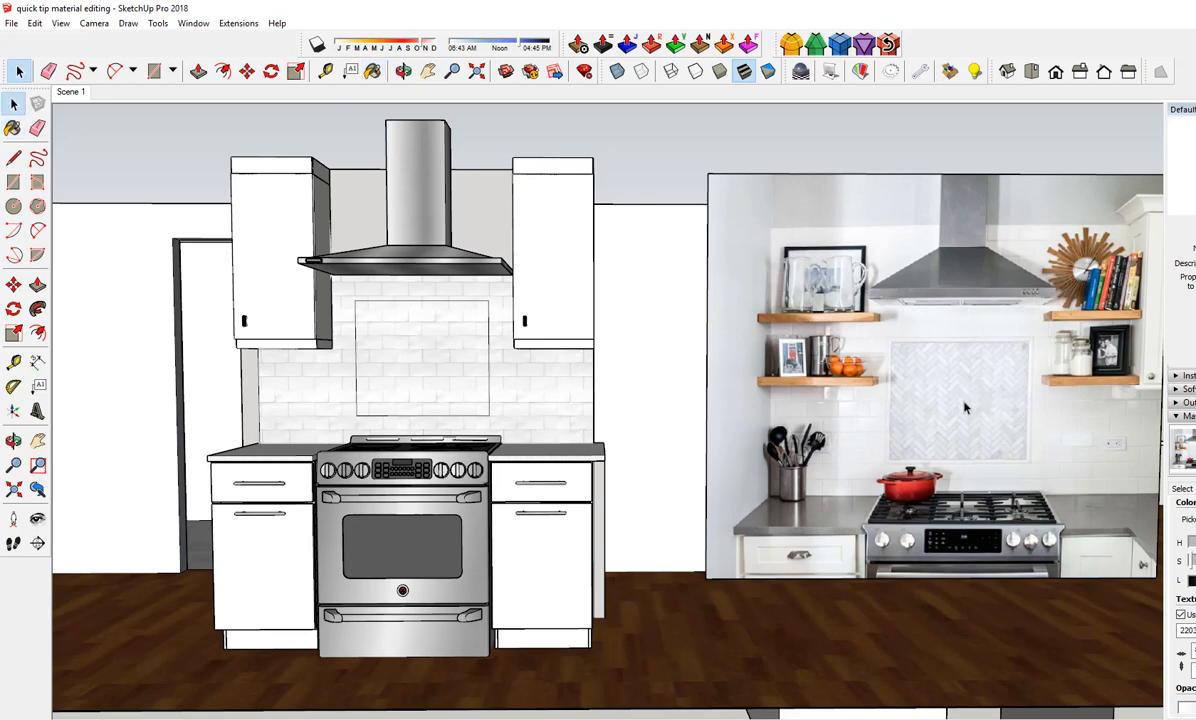
{"action": "left_click", "coordinate": [962, 405]}
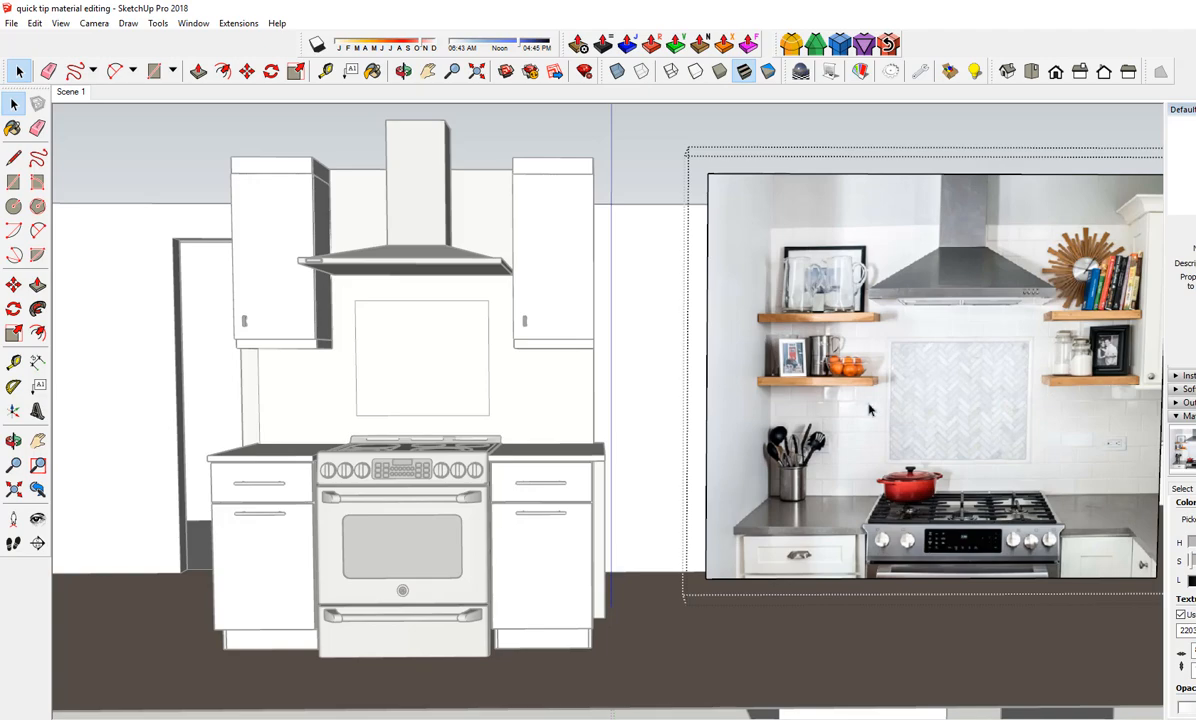
Step: Draw a rectangle on the kitchen photo around the outer frame of the herringbone tile panel above the stove
{"action": "scroll", "coordinate": [1051, 370], "scroll_direction": "up", "scroll_amount": 6}
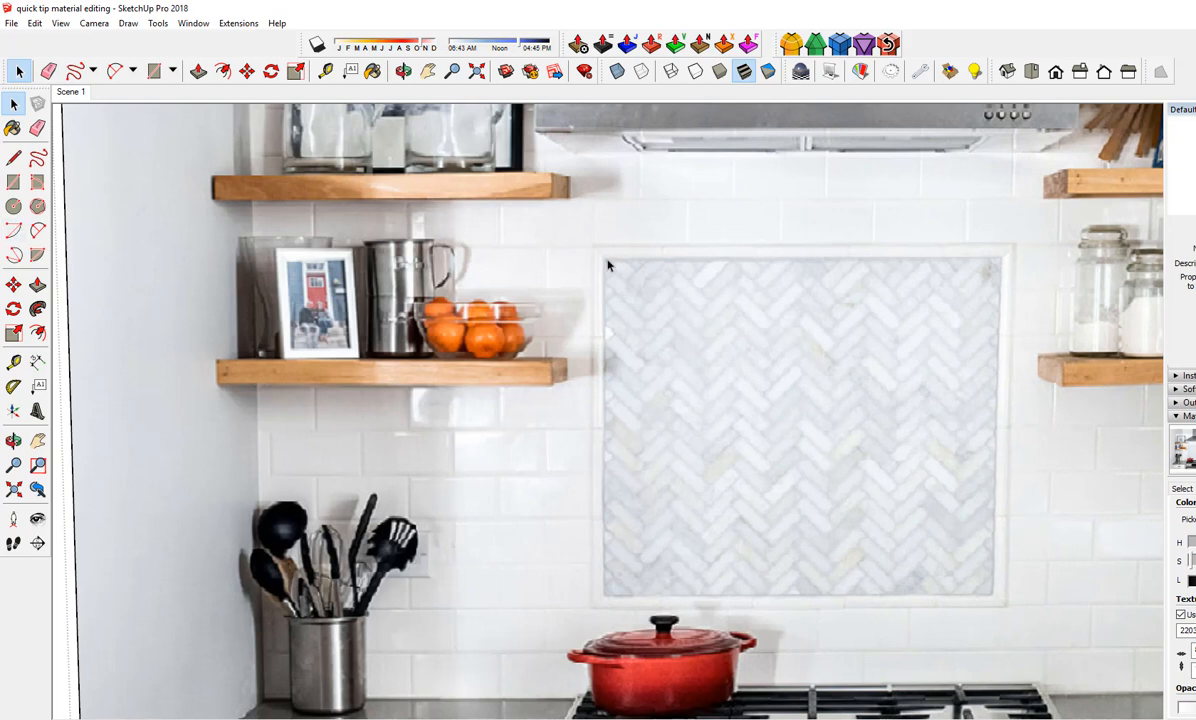
{"action": "left_click", "coordinate": [13, 182]}
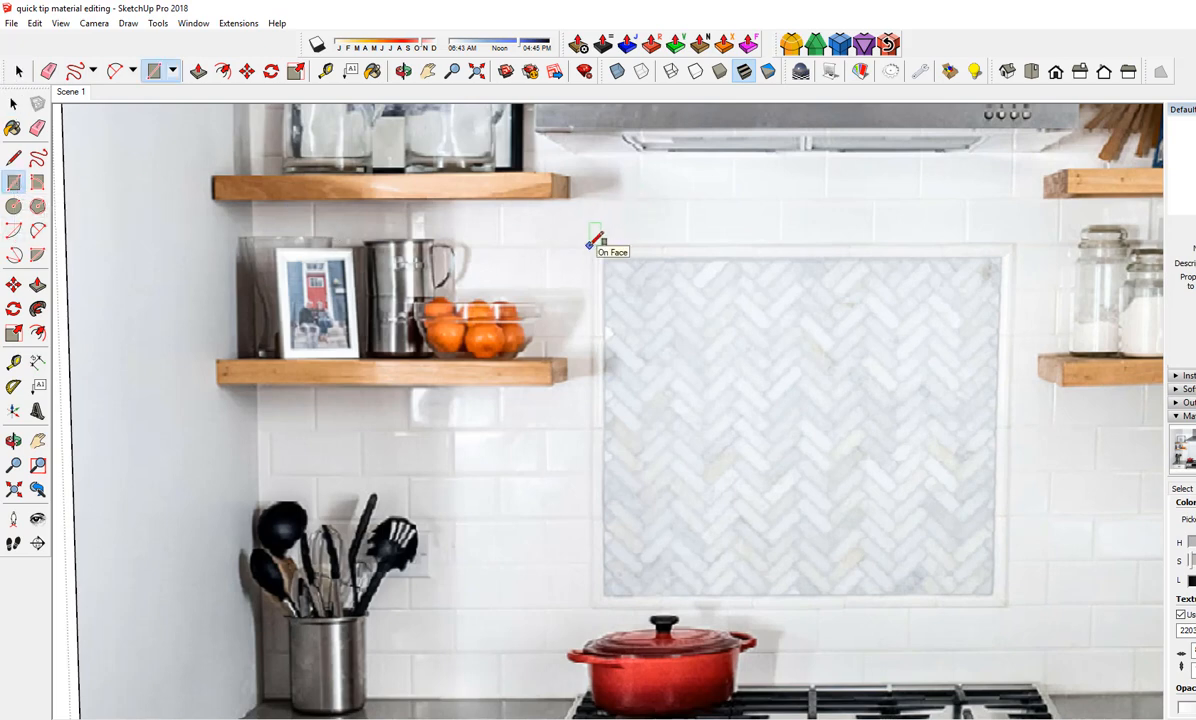
{"action": "scroll", "coordinate": [594, 227], "scroll_direction": "up", "scroll_amount": 2}
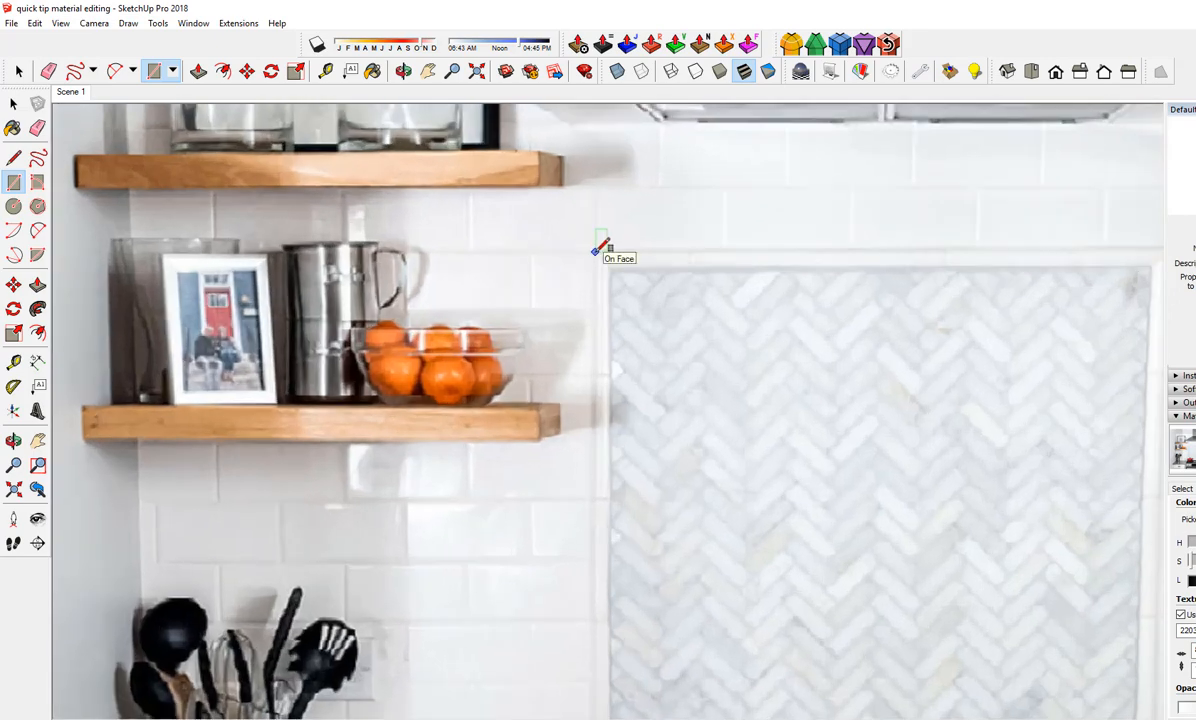
{"action": "scroll", "coordinate": [600, 248], "scroll_direction": "down", "scroll_amount": 3}
{"action": "left_click", "coordinate": [599, 256]}
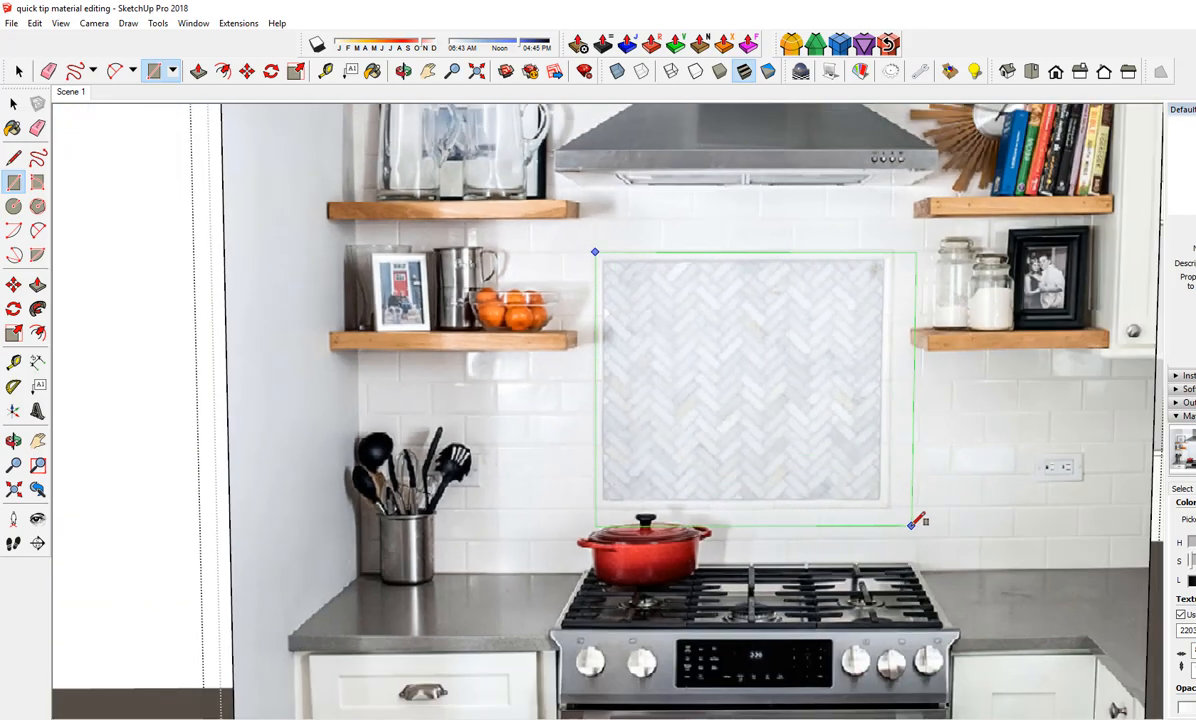
{"action": "scroll", "coordinate": [900, 518], "scroll_direction": "up", "scroll_amount": 2}
{"action": "scroll", "coordinate": [897, 518], "scroll_direction": "up", "scroll_amount": 2}
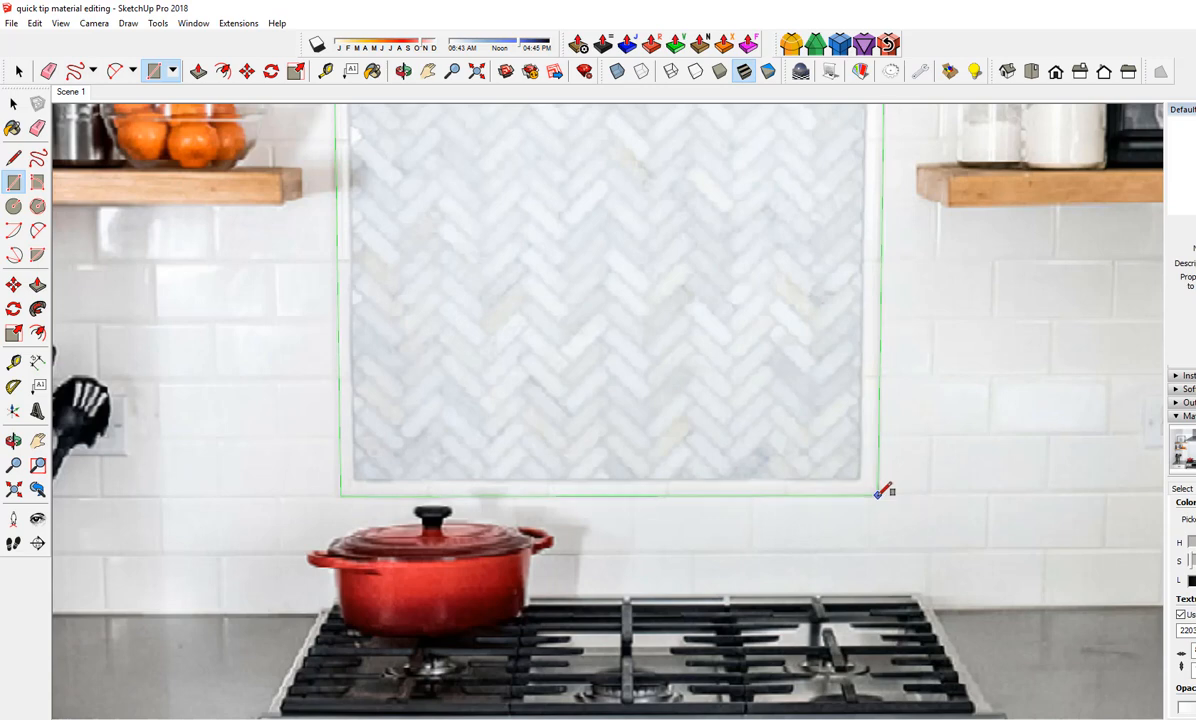
{"action": "left_click", "coordinate": [879, 494]}
{"action": "scroll", "coordinate": [884, 490], "scroll_direction": "down", "scroll_amount": 4}
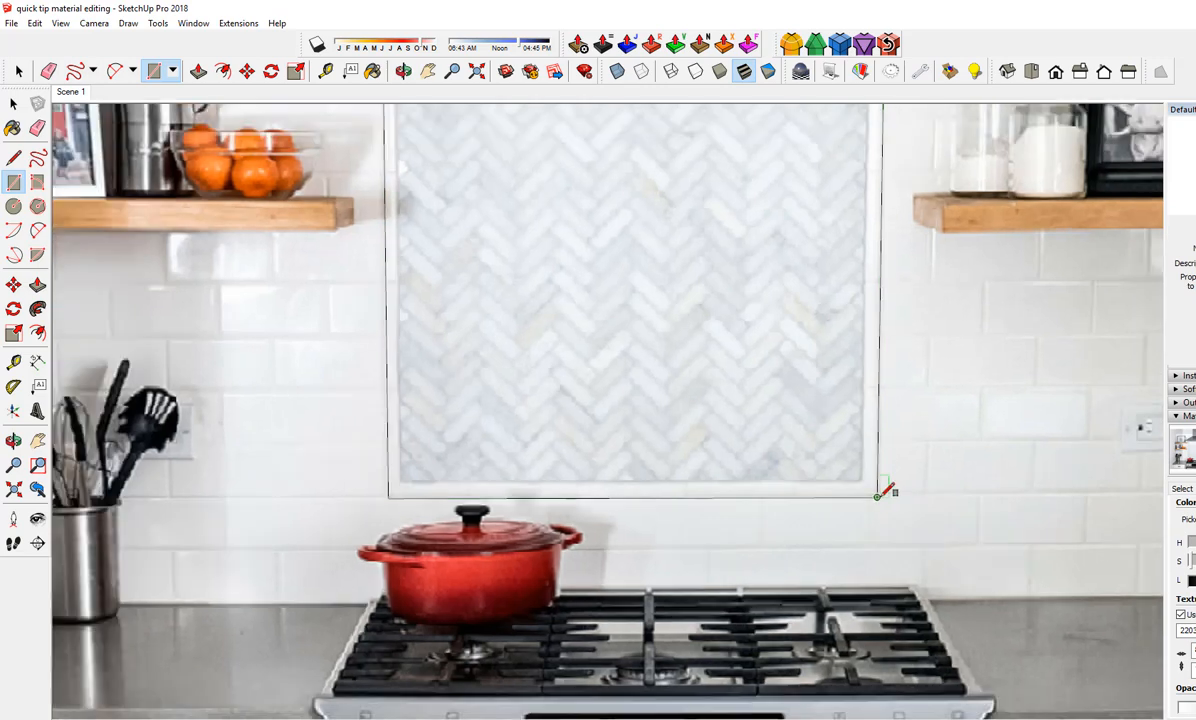
Step: Make a unique texture from the rectangle drawn around the herringbone tile panel
{"action": "key", "text": "space"}
{"action": "left_click", "coordinate": [727, 376]}
{"action": "right_click", "coordinate": [727, 376]}
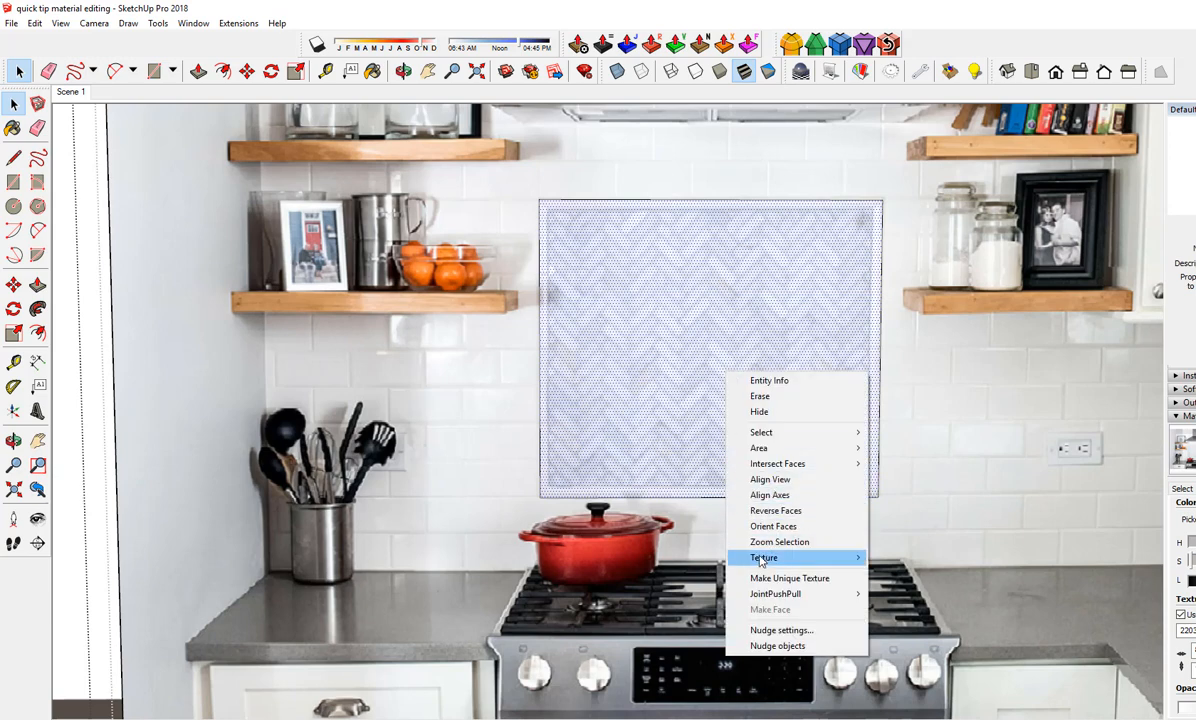
{"action": "left_click", "coordinate": [791, 579]}
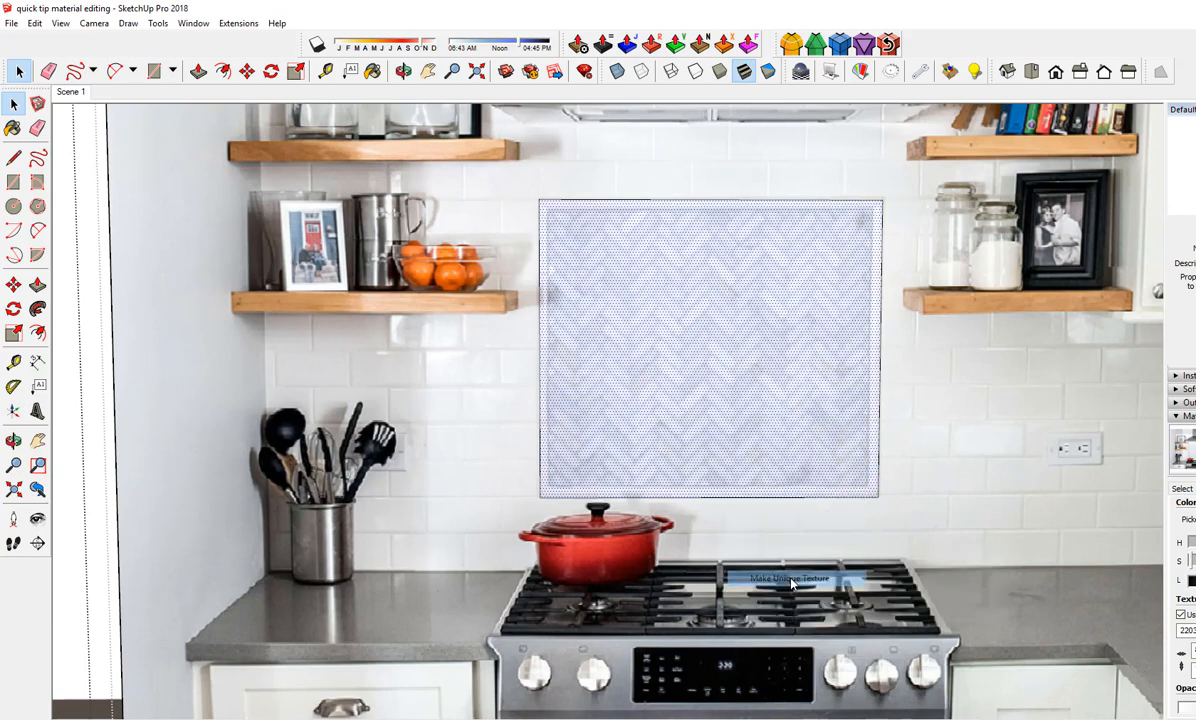
Step: Close the photo's group and paint the rectangular backsplash inset above the modeled stove with the new herringbone texture
{"action": "key", "text": "b"}
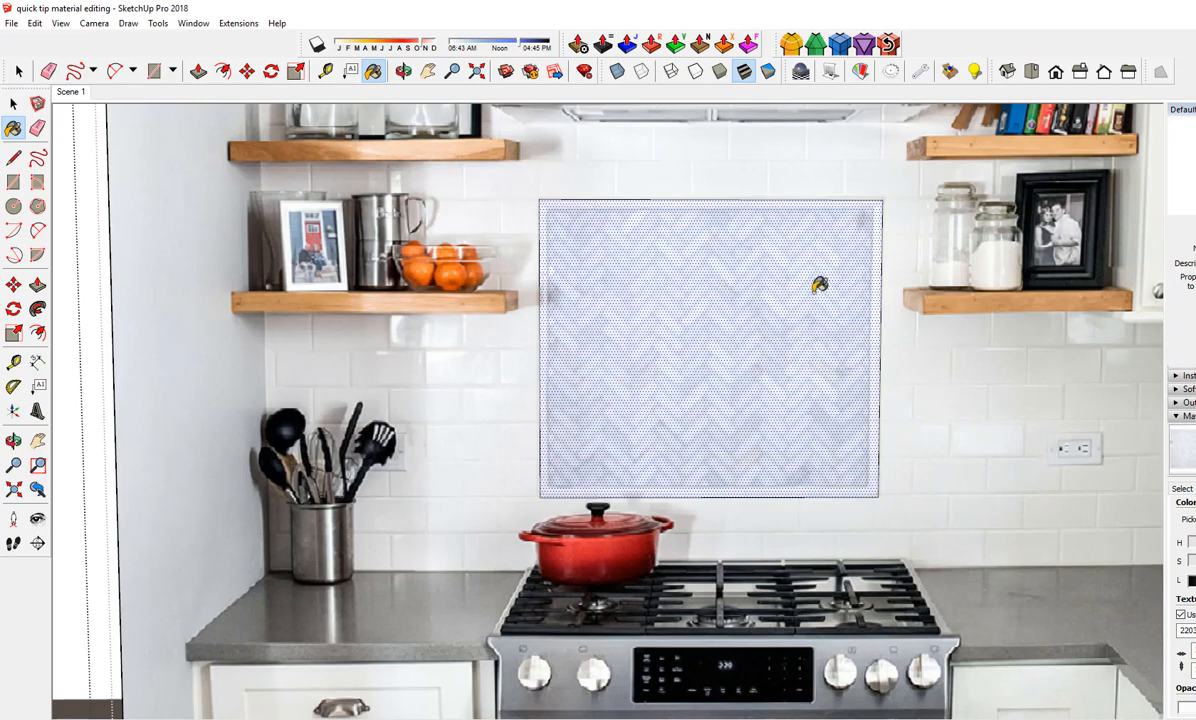
{"action": "scroll", "coordinate": [862, 345], "scroll_direction": "down", "scroll_amount": 4}
{"action": "scroll", "coordinate": [870, 357], "scroll_direction": "down", "scroll_amount": 3}
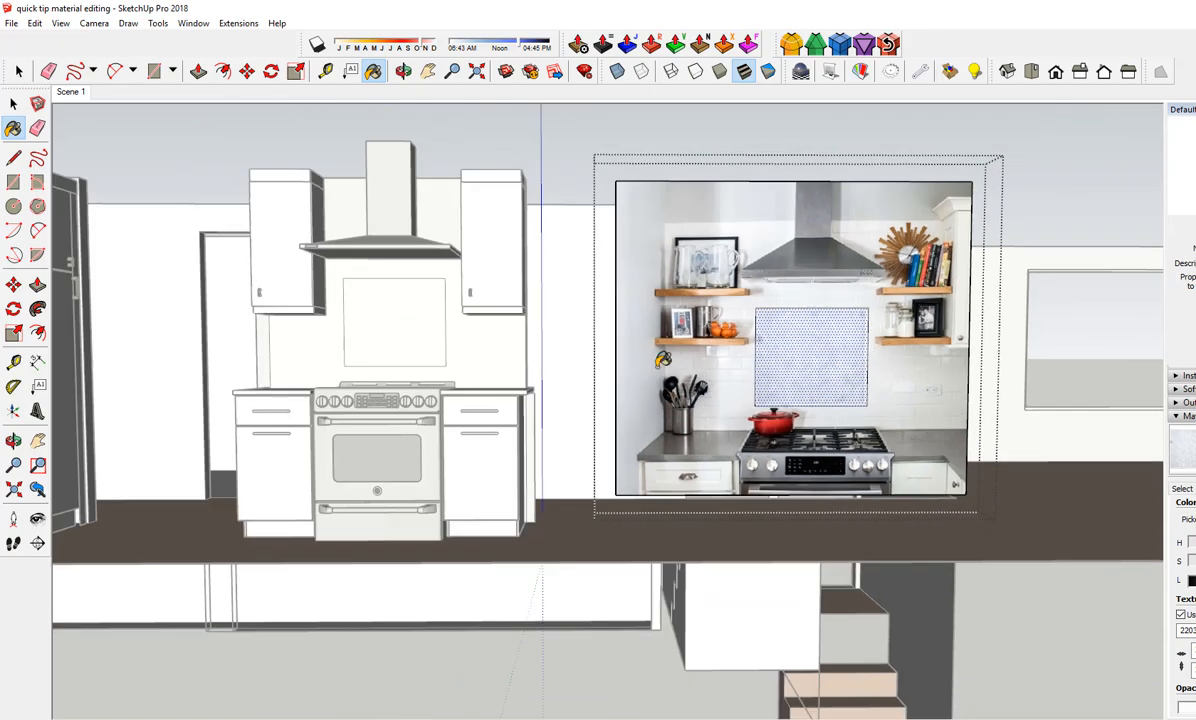
{"action": "right_click", "coordinate": [537, 296]}
{"action": "left_click", "coordinate": [558, 303]}
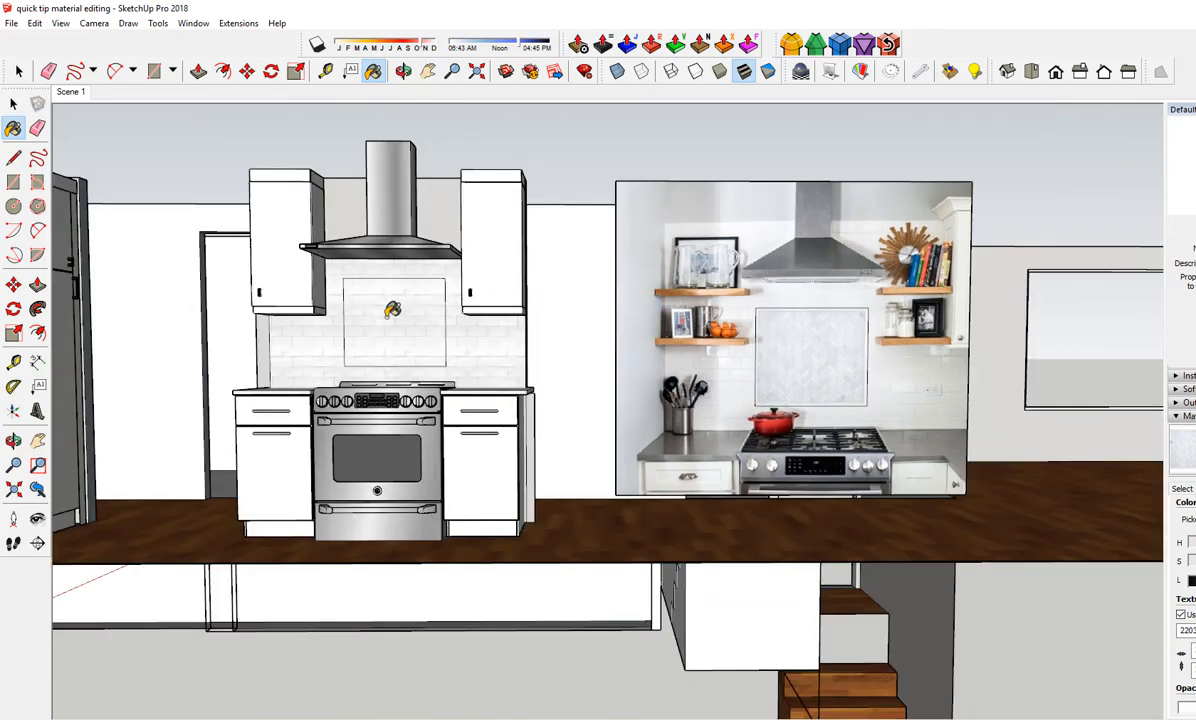
{"action": "scroll", "coordinate": [395, 310], "scroll_direction": "up", "scroll_amount": 5}
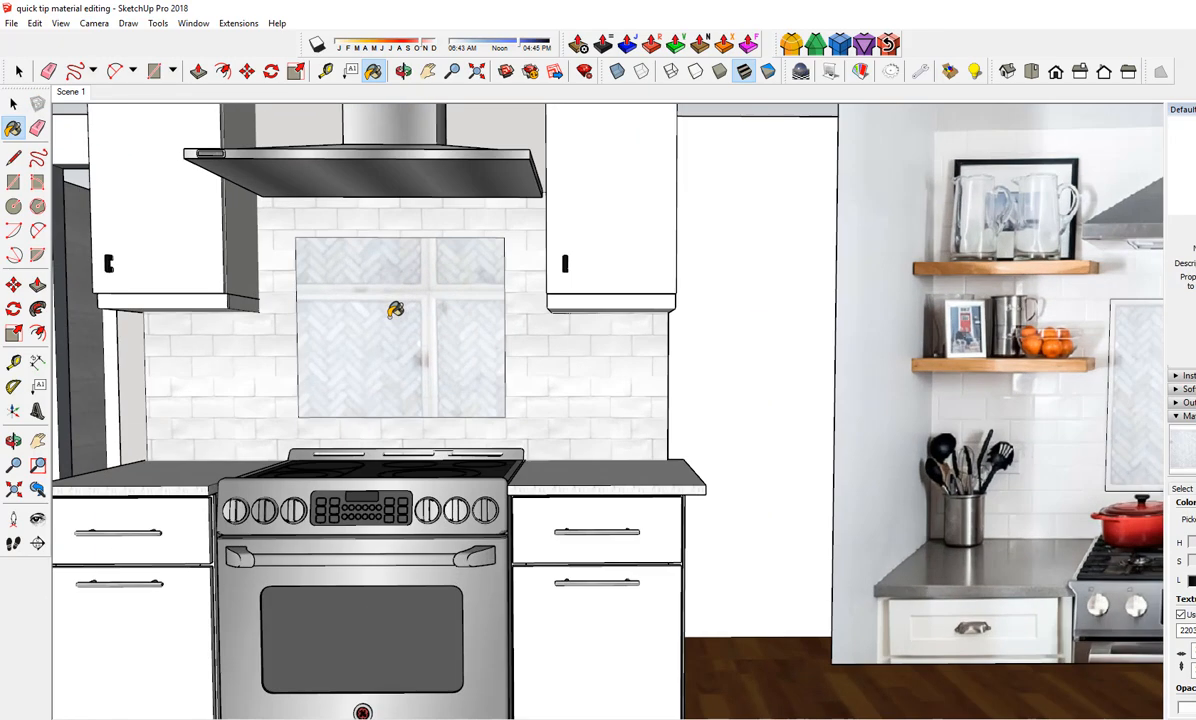
Step: Start positioning the herringbone texture on the inset and move its origin to the inset's lower-left corner
{"action": "middle_click_drag", "start_coordinate": [427, 326], "coordinate": [592, 325], "text": "shift"}
{"action": "key", "text": "space"}
{"action": "right_click", "coordinate": [560, 310]}
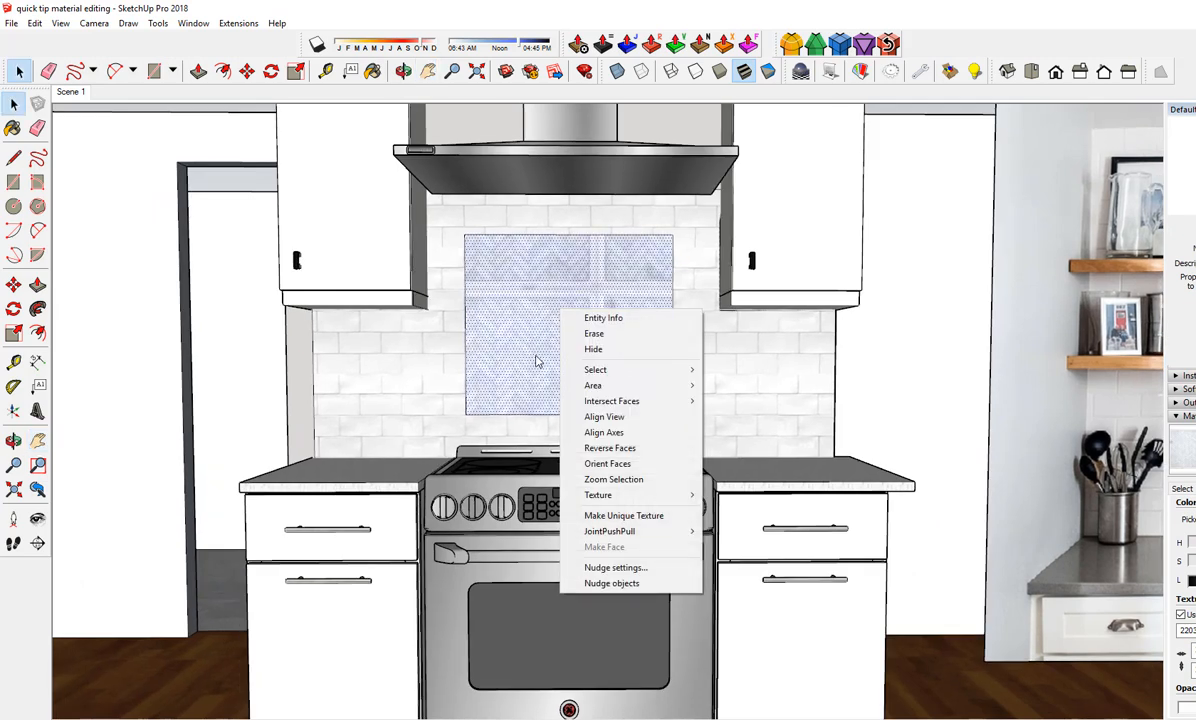
{"action": "mouse_move", "coordinate": [600, 497]}
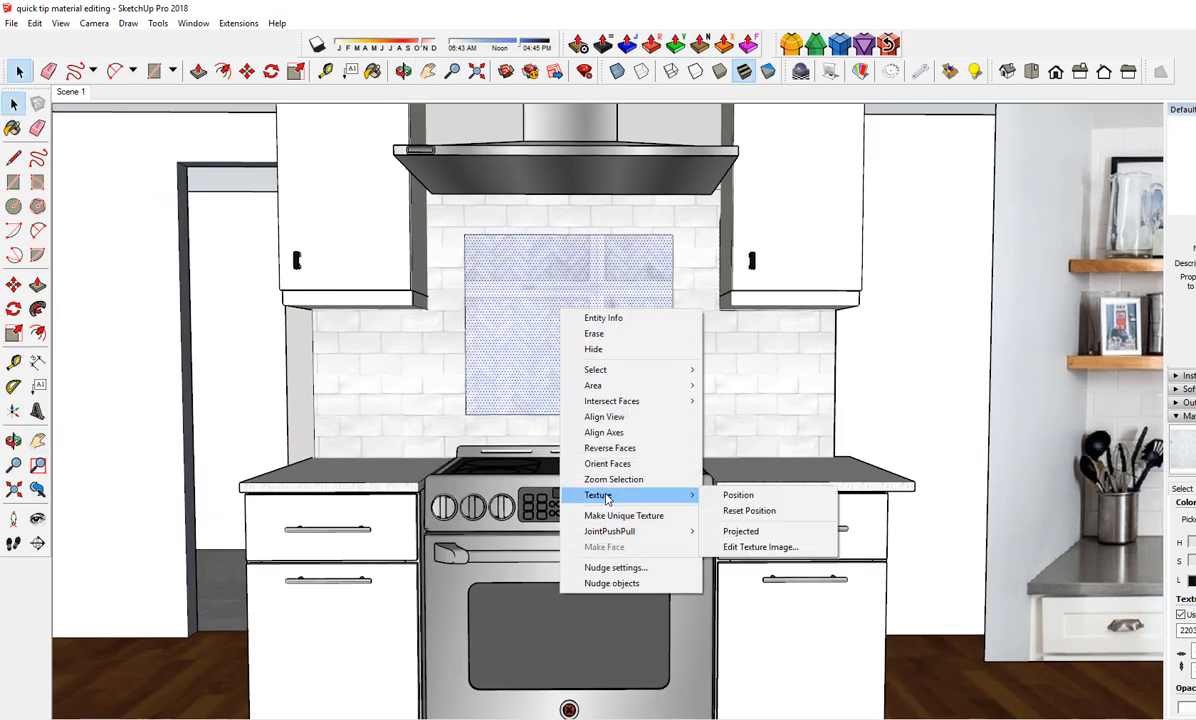
{"action": "left_click", "coordinate": [759, 497]}
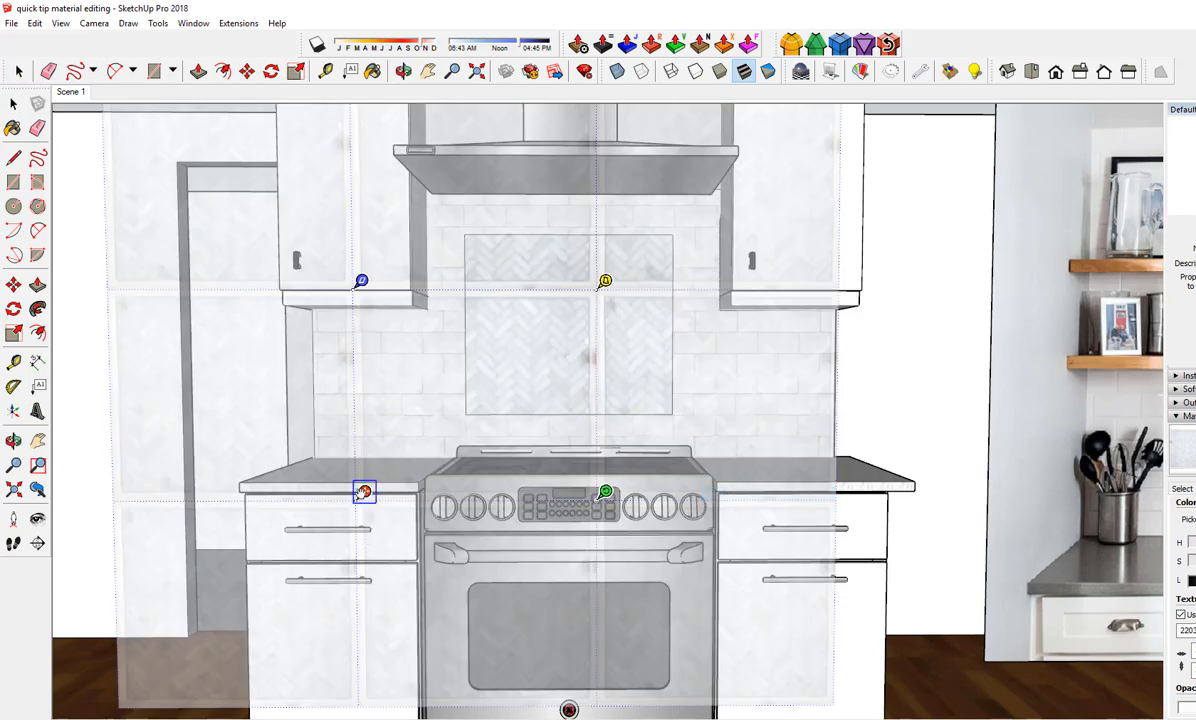
{"action": "left_click_drag", "start_coordinate": [364, 492], "coordinate": [475, 405]}
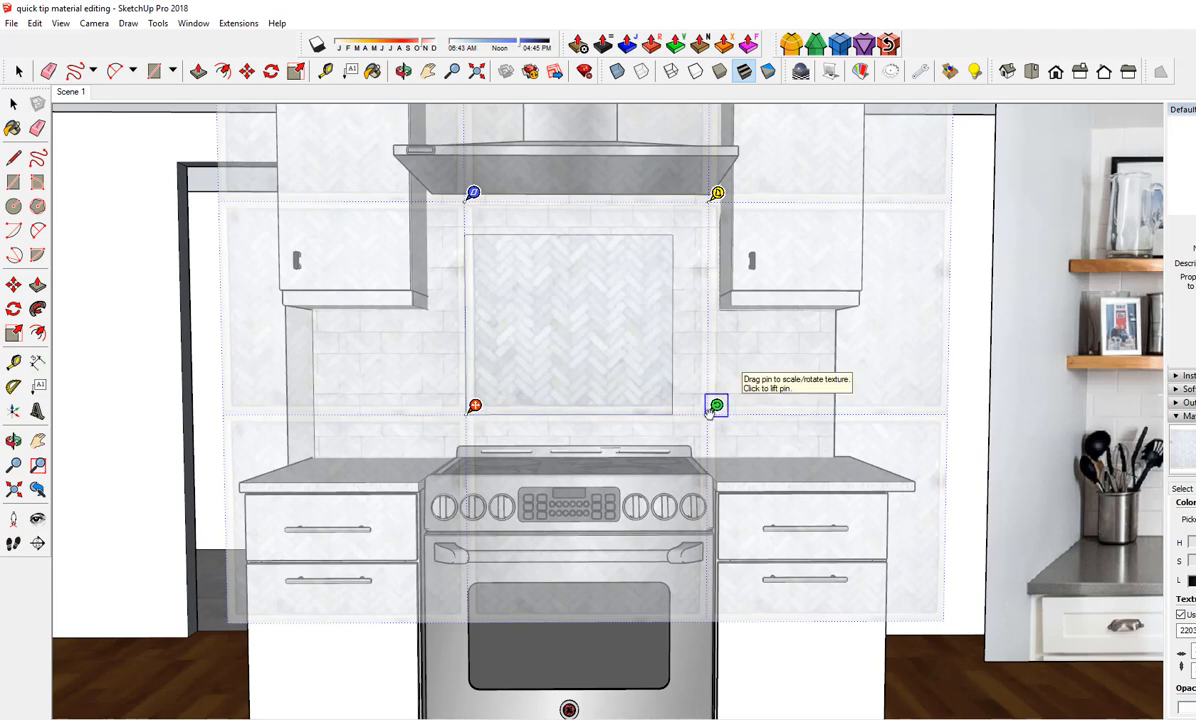
Step: Scale the herringbone texture down to match the inset's width and finish positioning it
{"action": "left_click_drag", "start_coordinate": [714, 412], "coordinate": [674, 414]}
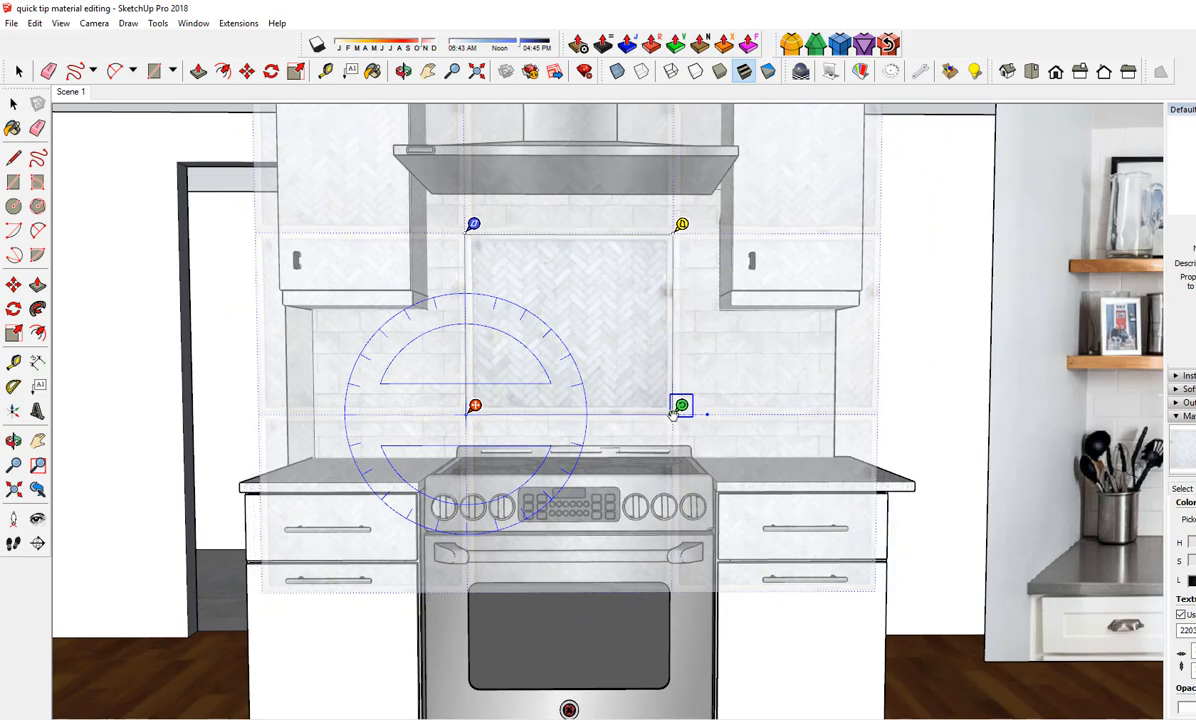
{"action": "left_click_drag", "start_coordinate": [674, 414], "coordinate": [675, 414]}
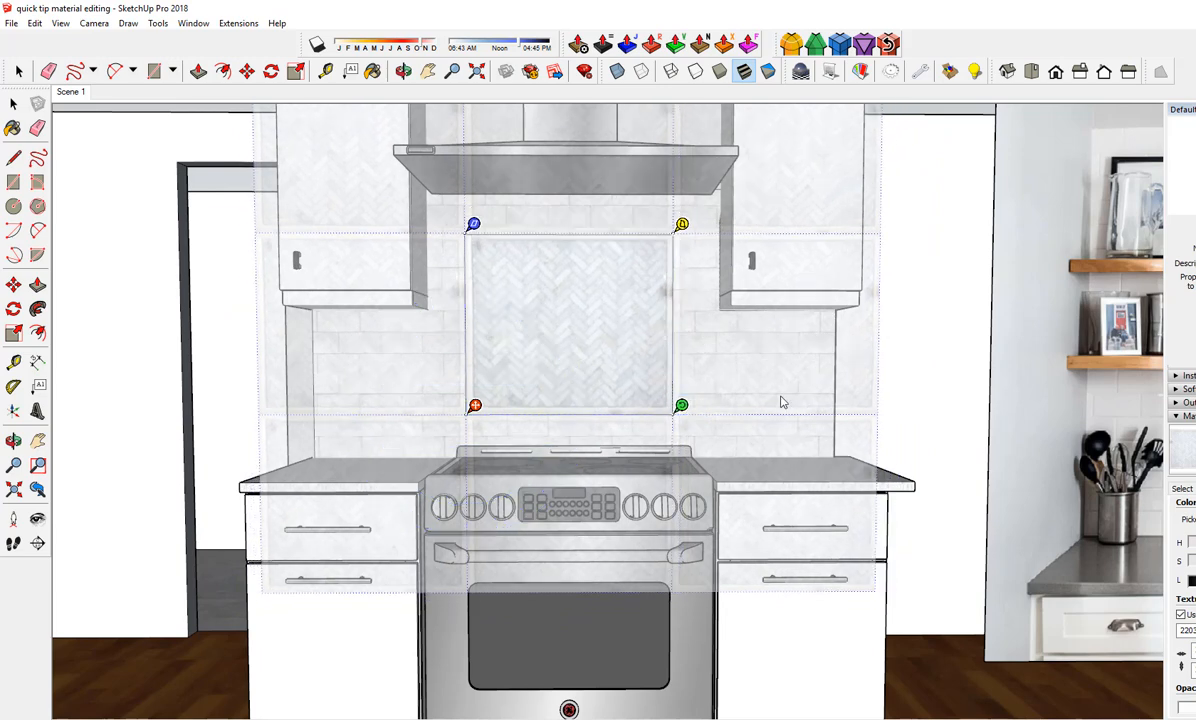
{"action": "left_click", "coordinate": [1027, 423]}
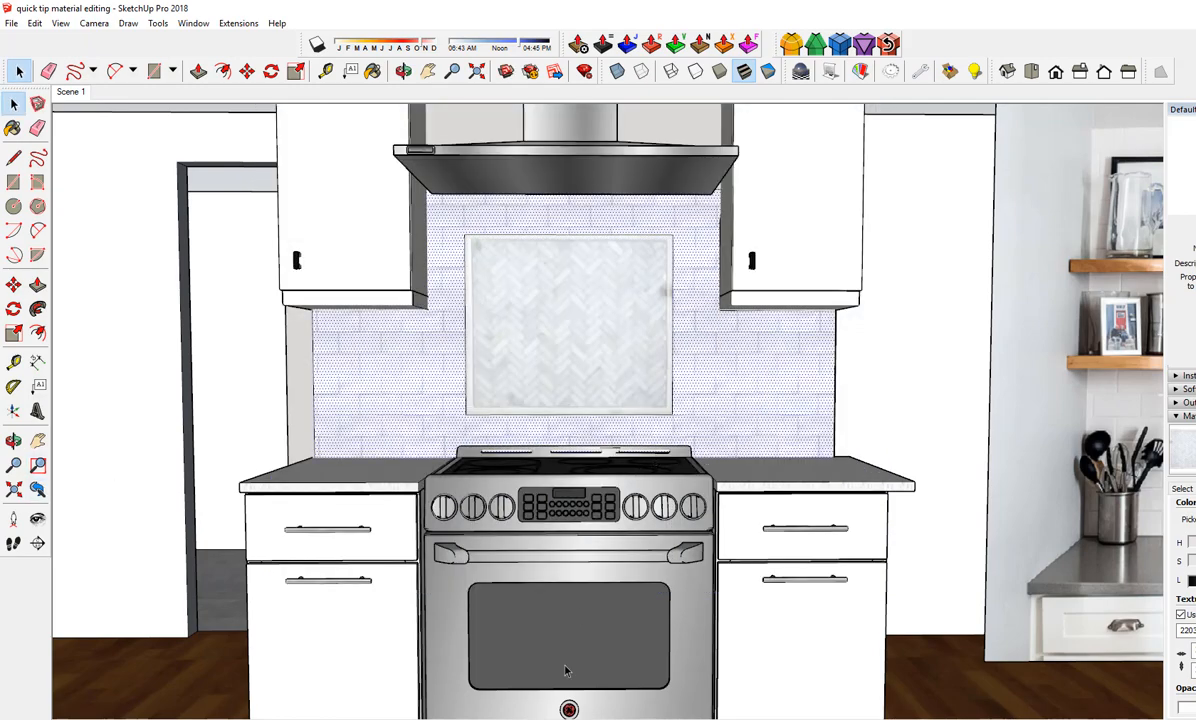
{"action": "scroll", "coordinate": [645, 705], "scroll_direction": "down", "scroll_amount": 3}
{"action": "left_click", "coordinate": [687, 679]}
{"action": "scroll", "coordinate": [687, 679], "scroll_direction": "down", "scroll_amount": 4}
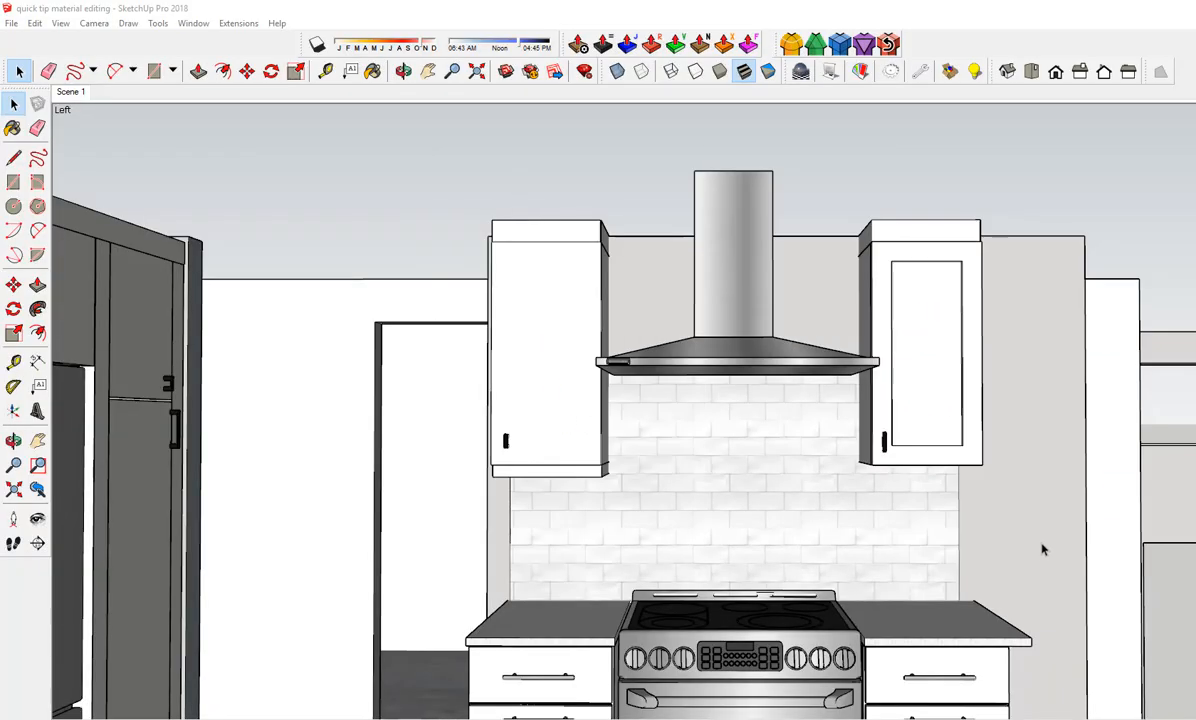
Step: Try to widen the upper cabinet box to the right of the range hood by scaling it sideways along the wall
{"action": "left_click_drag", "start_coordinate": [925, 520], "coordinate": [806, 525]}
{"action": "mouse_move", "coordinate": [1015, 431]}
{"action": "middle_mouse_down", "text": "shift"}
{"action": "mouse_move", "coordinate": [780, 419]}
{"action": "mouse_move", "coordinate": [710, 481]}
{"action": "mouse_move", "coordinate": [638, 514]}
{"action": "middle_mouse_up", "text": "shift"}
{"action": "scroll", "coordinate": [785, 450], "scroll_direction": "up", "scroll_amount": 2}
{"action": "left_click", "coordinate": [638, 514]}
{"action": "key", "text": "s"}
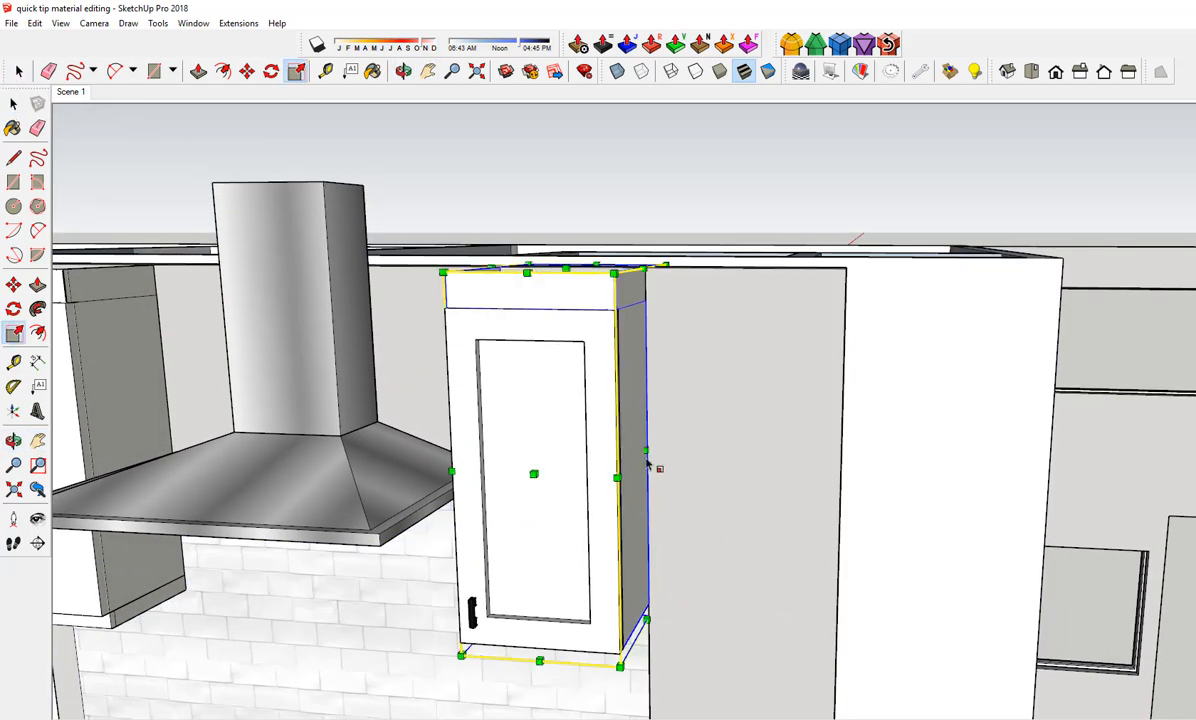
{"action": "left_click_drag", "start_coordinate": [646, 448], "coordinate": [758, 448]}
{"action": "key", "text": "space"}
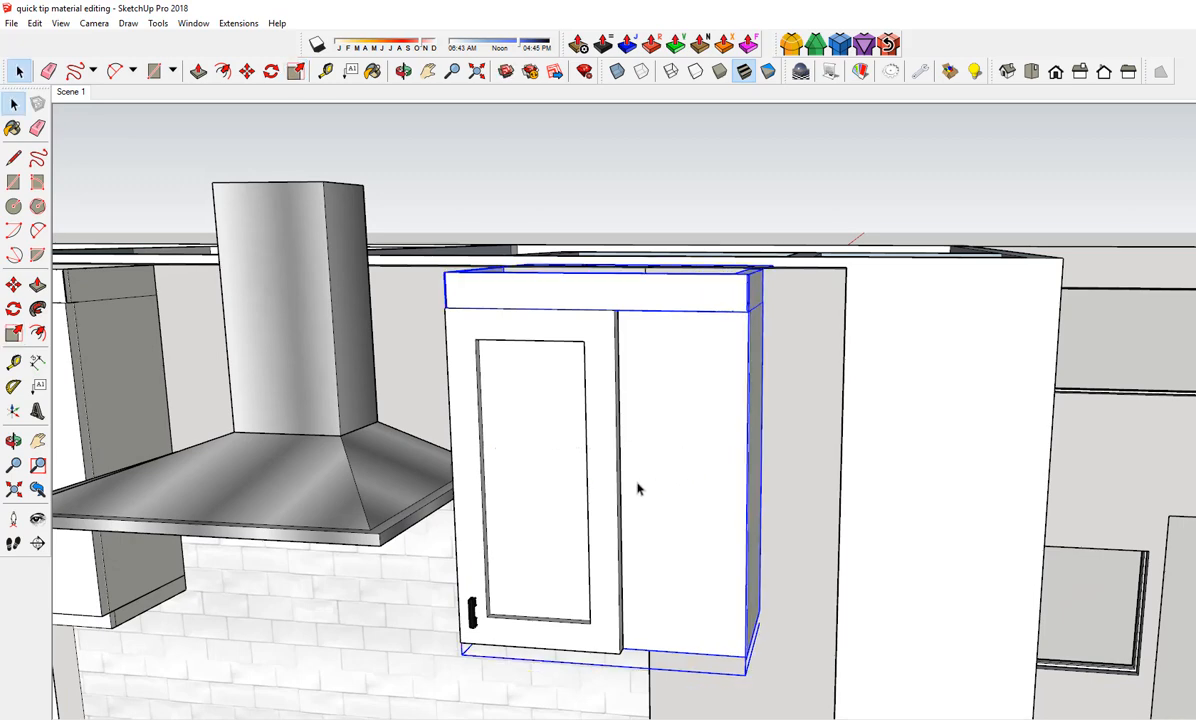
Step: Select the cabinet's shaker door for scaling and undo the widening of the cabinet box
{"action": "double_click", "coordinate": [577, 485]}
{"action": "scroll", "coordinate": [573, 483], "scroll_direction": "up", "scroll_amount": 3}
{"action": "key", "text": "s"}
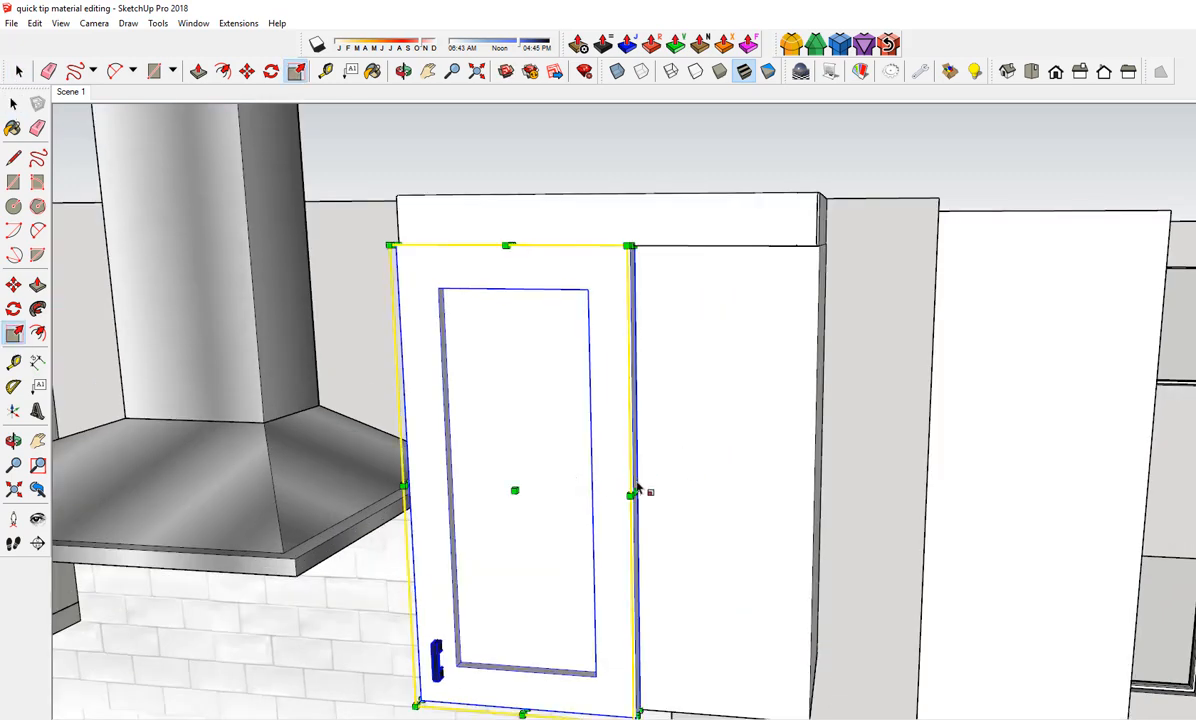
{"action": "key", "text": "ctrl+z"}
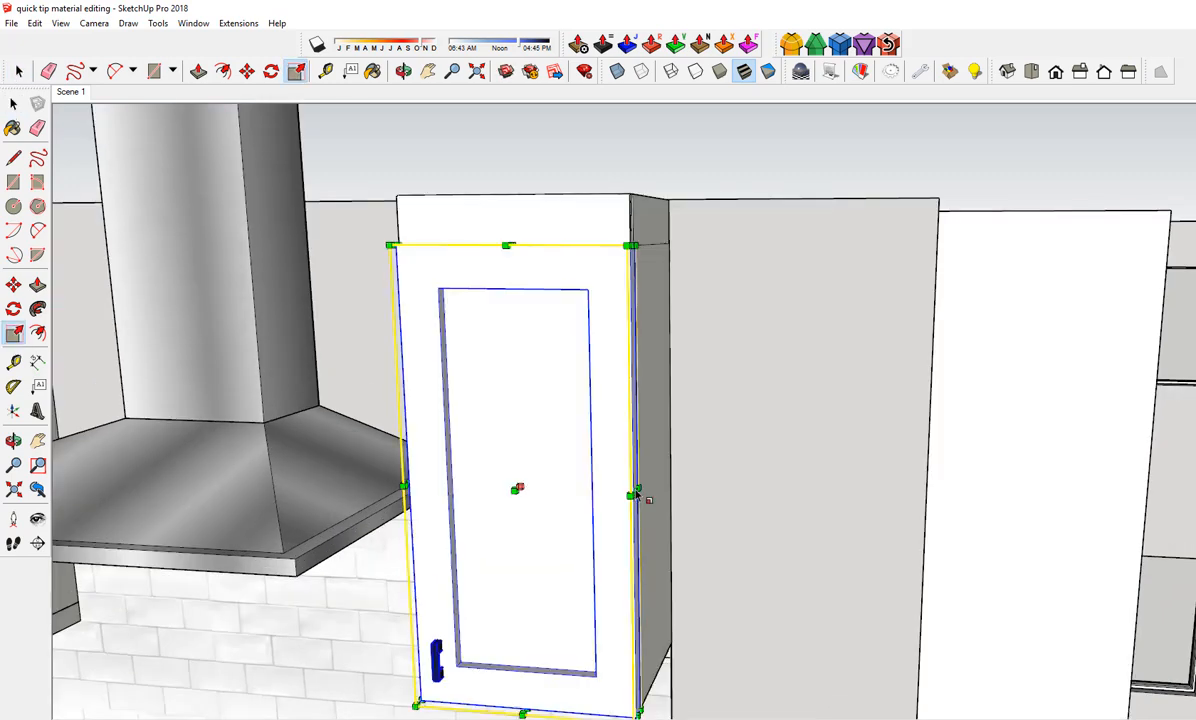
Step: Try scaling the whole cabinet door along the green axis to the grey wall's far edge, and undo that stretch
{"action": "scroll", "coordinate": [637, 491], "scroll_direction": "up", "scroll_amount": 3}
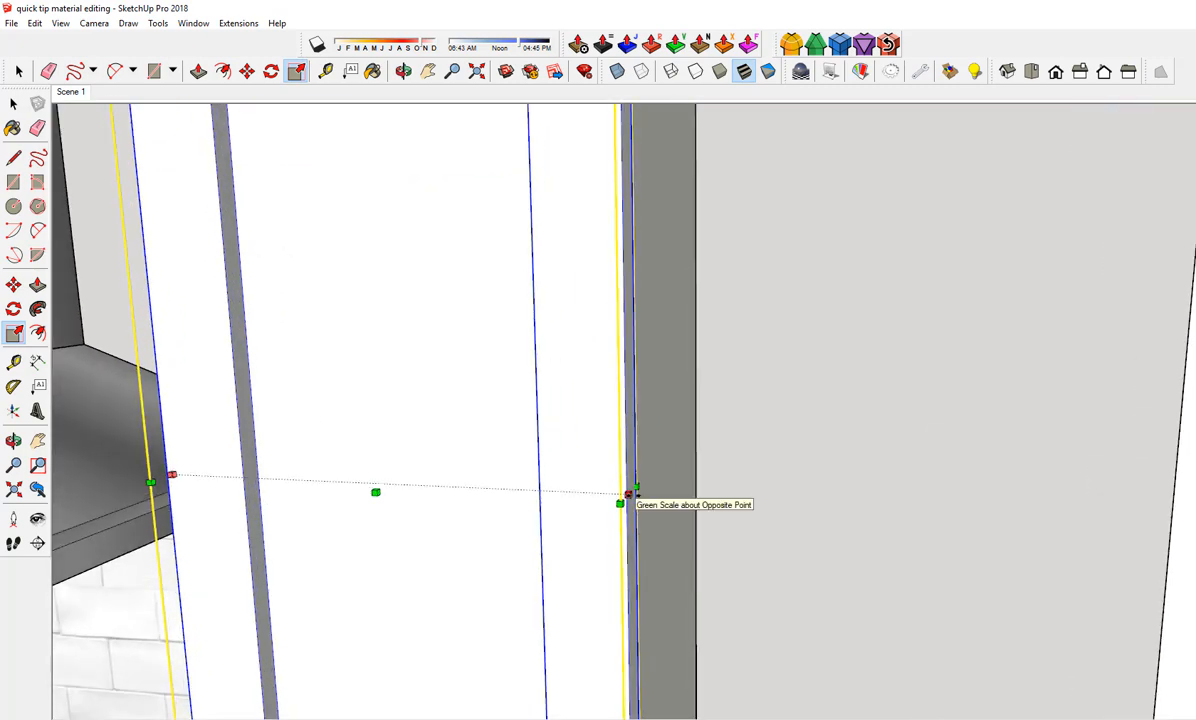
{"action": "scroll", "coordinate": [628, 494], "scroll_direction": "down", "scroll_amount": 4}
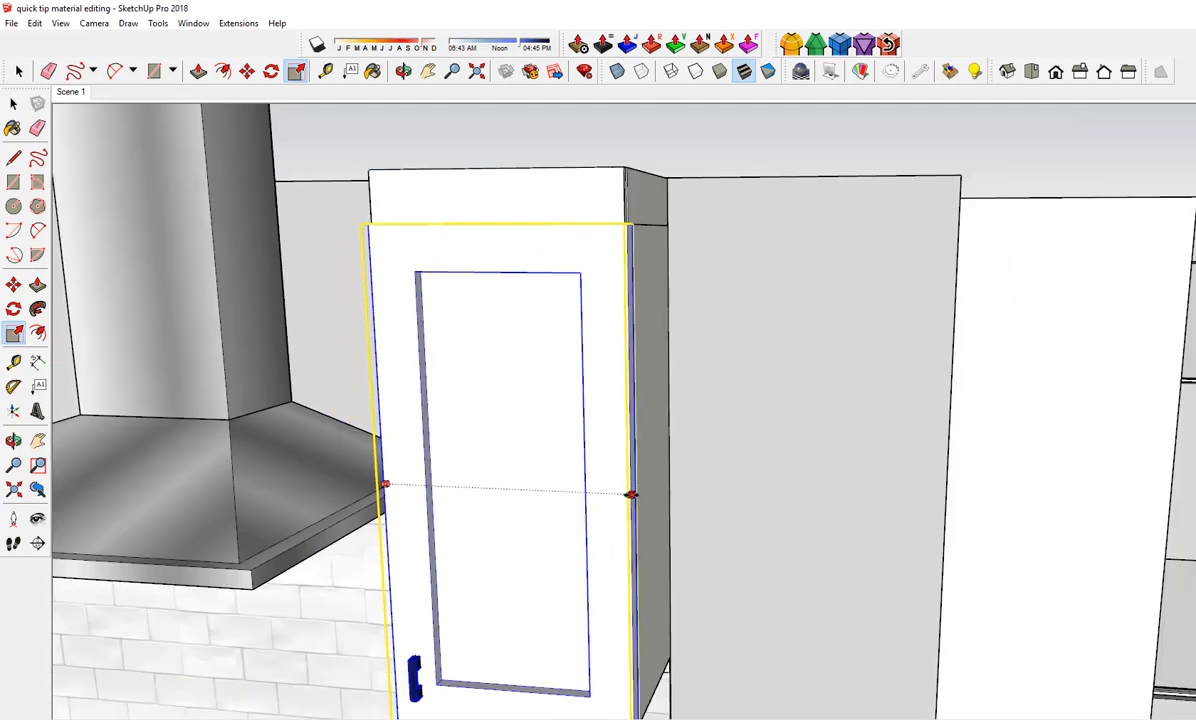
{"action": "left_click_drag", "start_coordinate": [631, 494], "coordinate": [956, 198]}
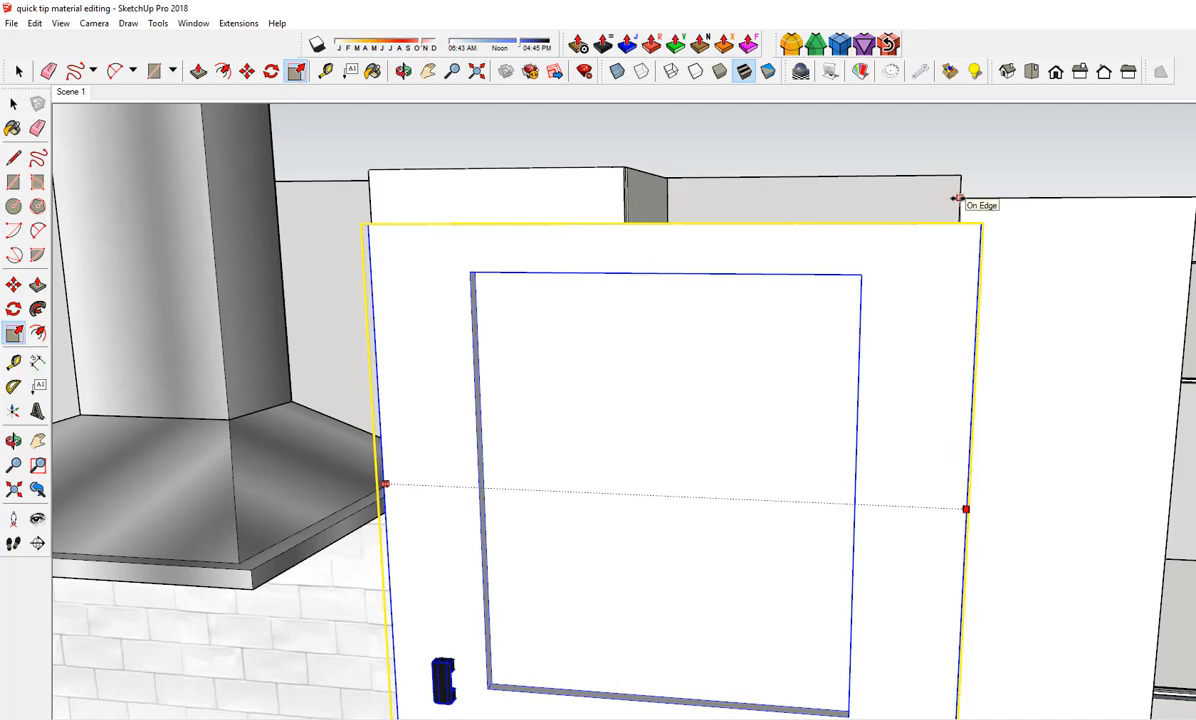
{"action": "key", "text": "space"}
{"action": "scroll", "coordinate": [897, 401], "scroll_direction": "down", "scroll_amount": 3}
{"action": "middle_click_drag", "start_coordinate": [857, 467], "coordinate": [879, 327]}
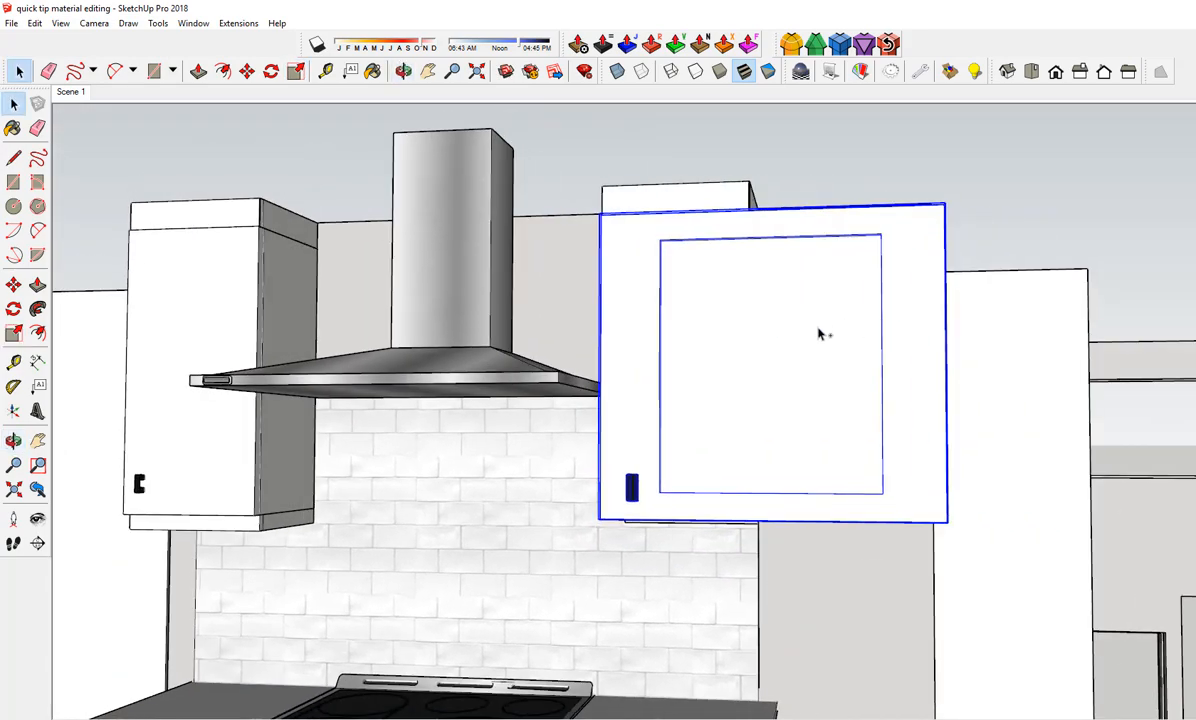
{"action": "key", "text": "ctrl+z"}
{"action": "mouse_move", "coordinate": [790, 399]}
{"action": "middle_mouse_down"}
{"action": "mouse_move", "coordinate": [822, 403]}
{"action": "mouse_move", "coordinate": [812, 409]}
{"action": "middle_mouse_up"}
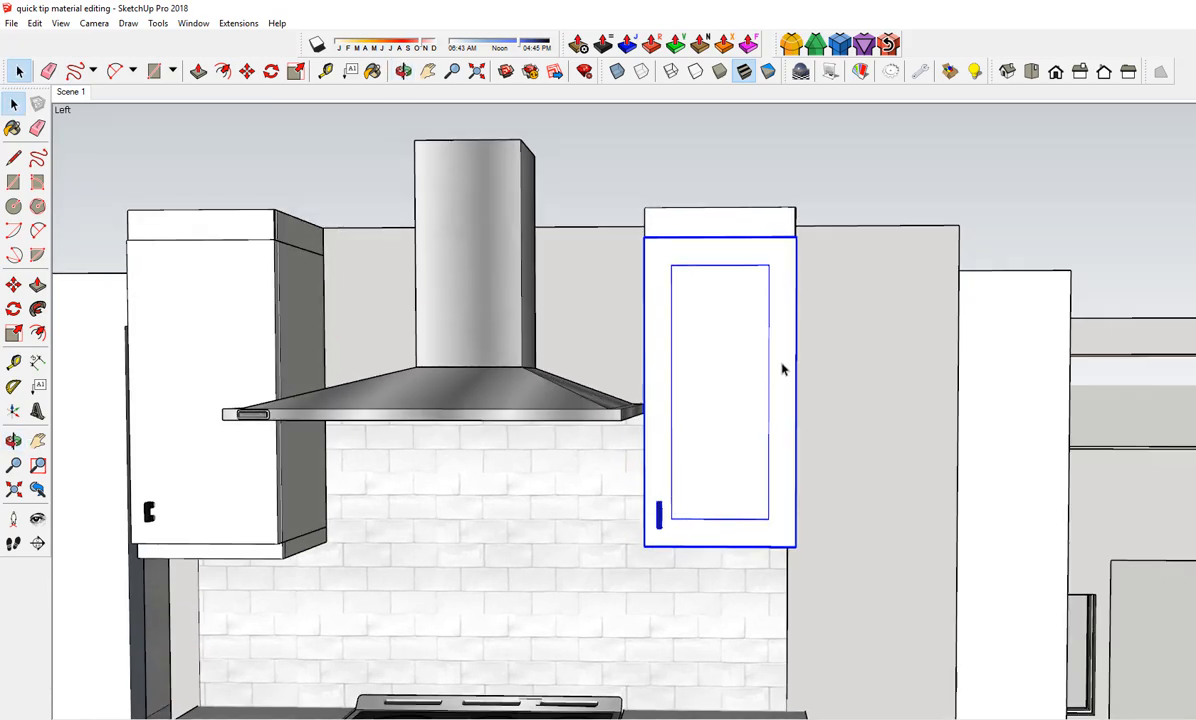
Step: Open the cabinet door for editing and select only its right outer side and the recessed panel's right edges with a selection window
{"action": "double_click", "coordinate": [782, 369]}
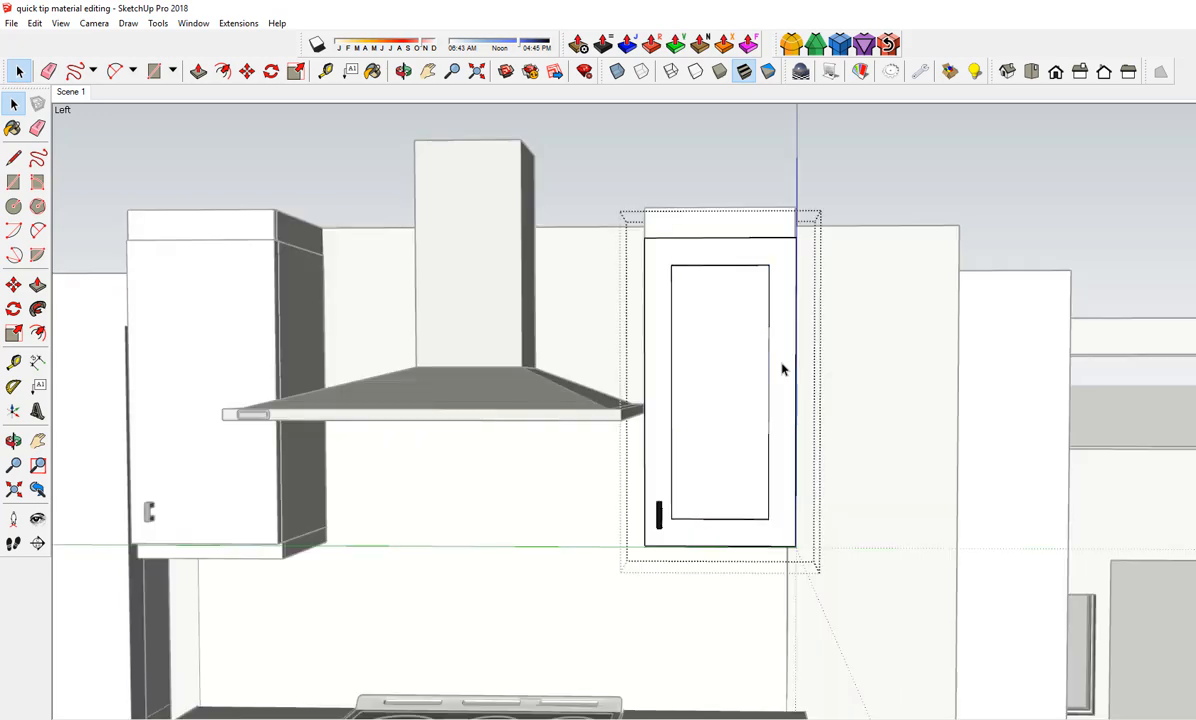
{"action": "left_click", "coordinate": [782, 369]}
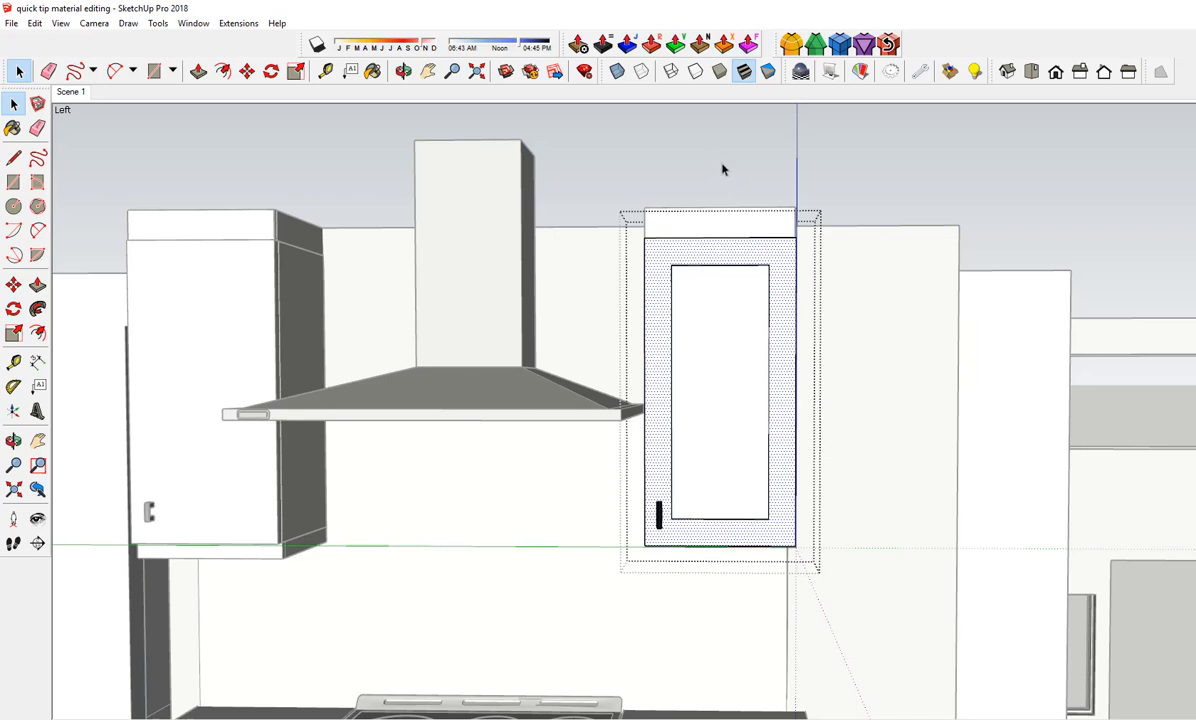
{"action": "left_click_drag", "start_coordinate": [721, 185], "coordinate": [835, 590]}
{"action": "left_click_drag", "start_coordinate": [726, 175], "coordinate": [828, 575]}
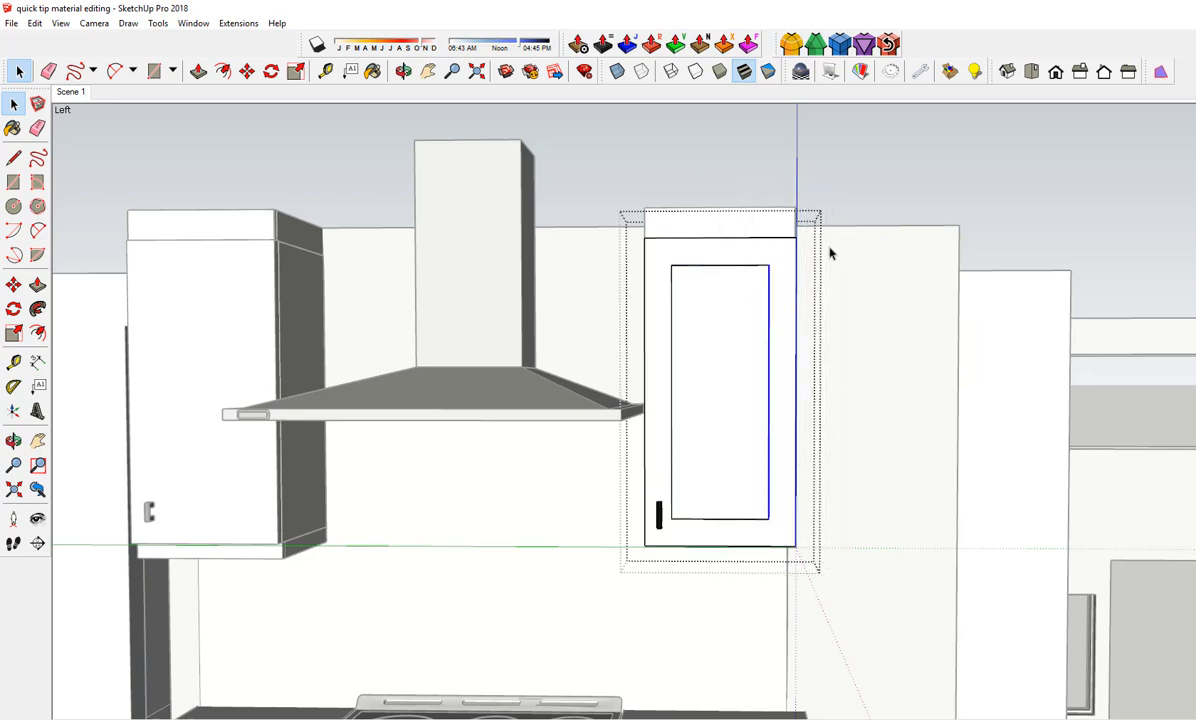
{"action": "scroll", "coordinate": [784, 380], "scroll_direction": "up", "scroll_amount": 4}
{"action": "middle_click_drag", "start_coordinate": [817, 333], "coordinate": [742, 347]}
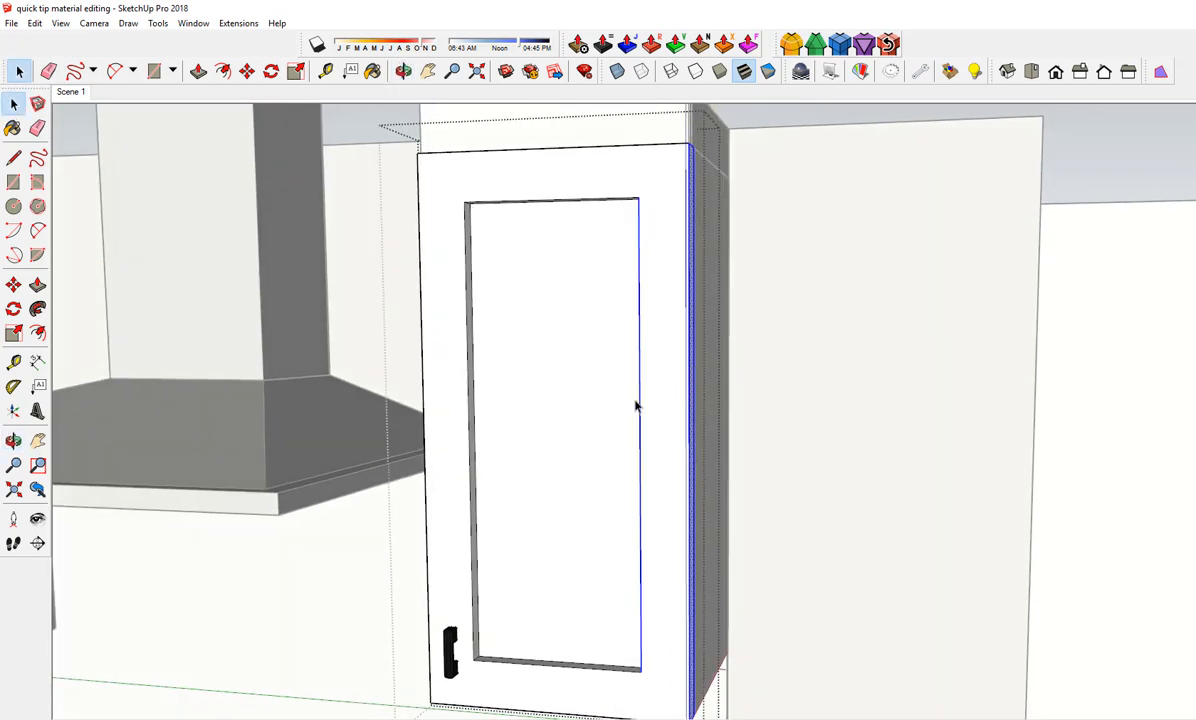
{"action": "middle_click_drag", "start_coordinate": [657, 547], "coordinate": [736, 414]}
{"action": "scroll", "coordinate": [725, 405], "scroll_direction": "up", "scroll_amount": 2}
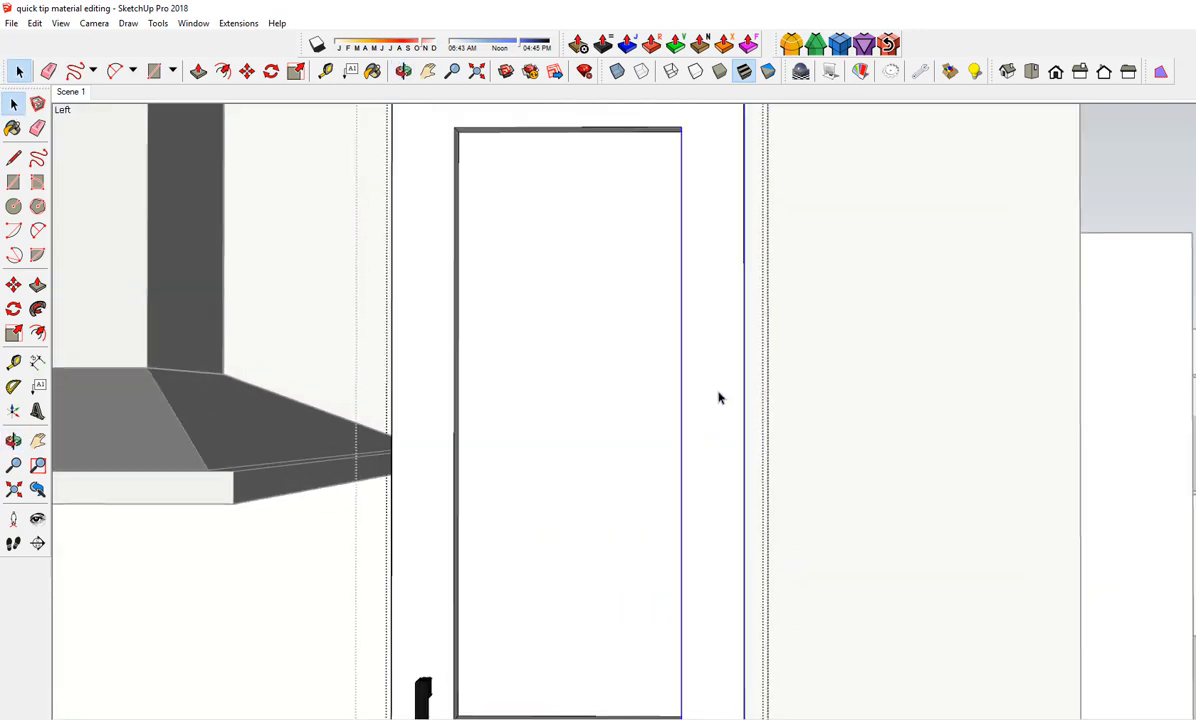
Step: Move the selected door geometry outward along the green axis to just short of the grey wall's far edge, and close the door group
{"action": "key", "text": "m"}
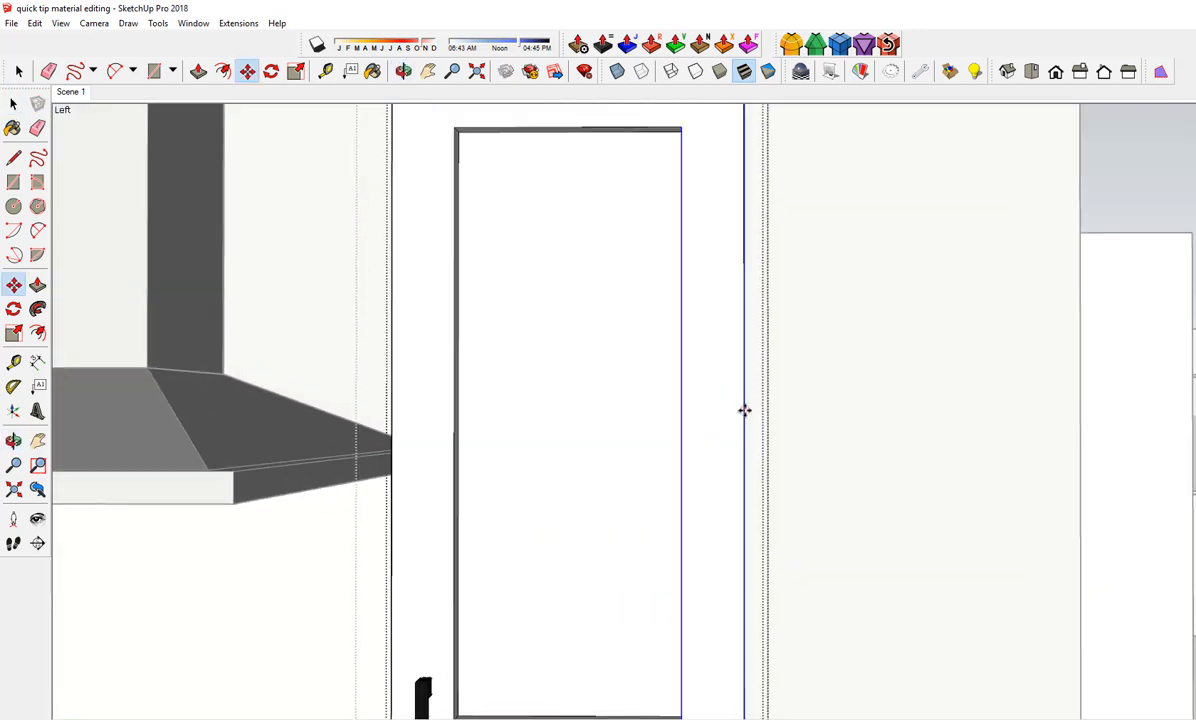
{"action": "scroll", "coordinate": [745, 409], "scroll_direction": "down", "scroll_amount": 2}
{"action": "left_click", "coordinate": [745, 410]}
{"action": "scroll", "coordinate": [760, 412], "scroll_direction": "down", "scroll_amount": 1}
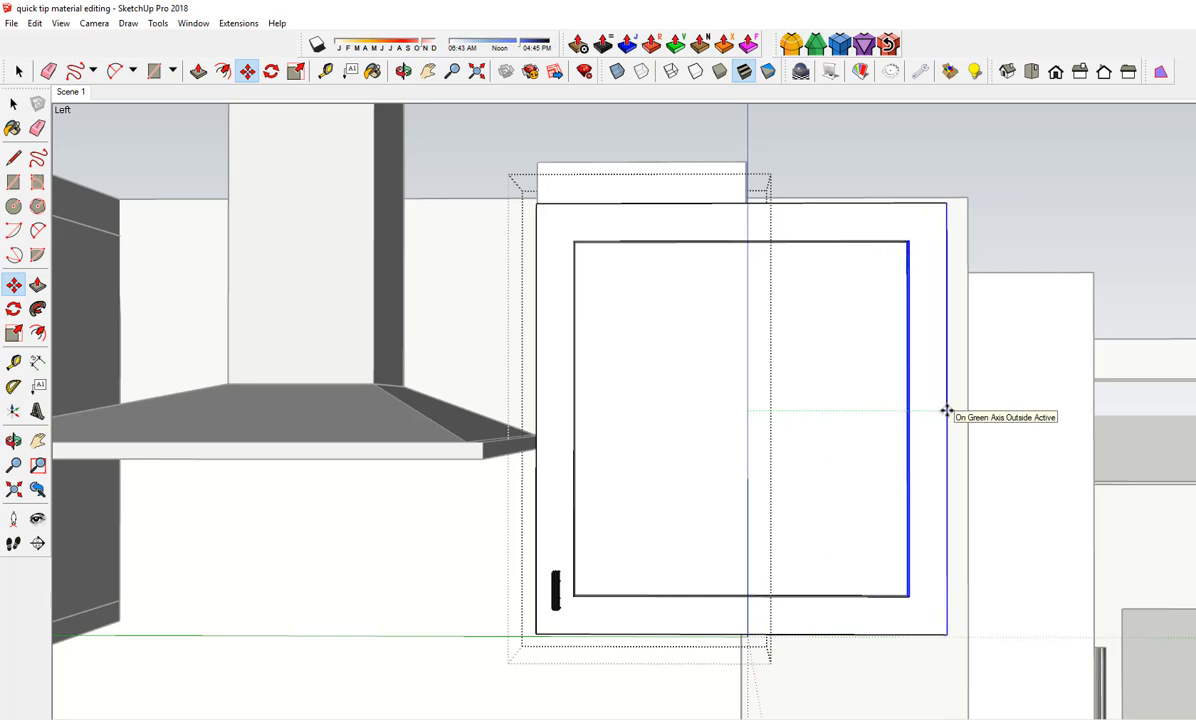
{"action": "left_click", "coordinate": [946, 411]}
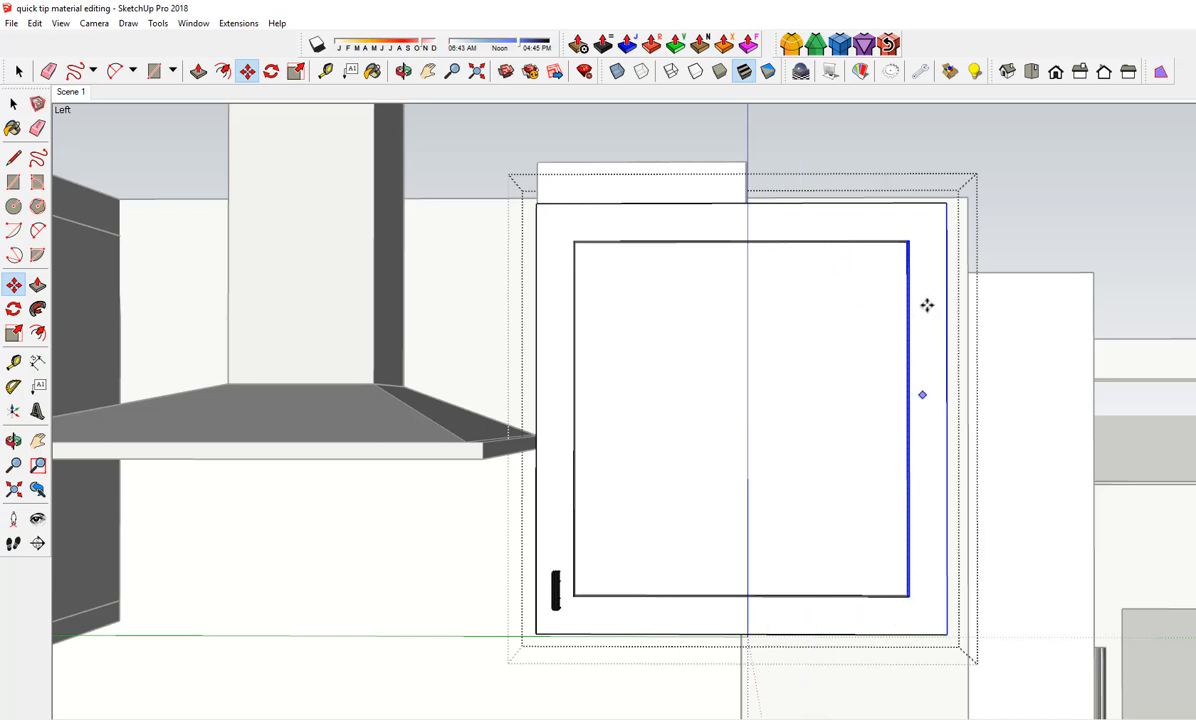
{"action": "key", "text": "space"}
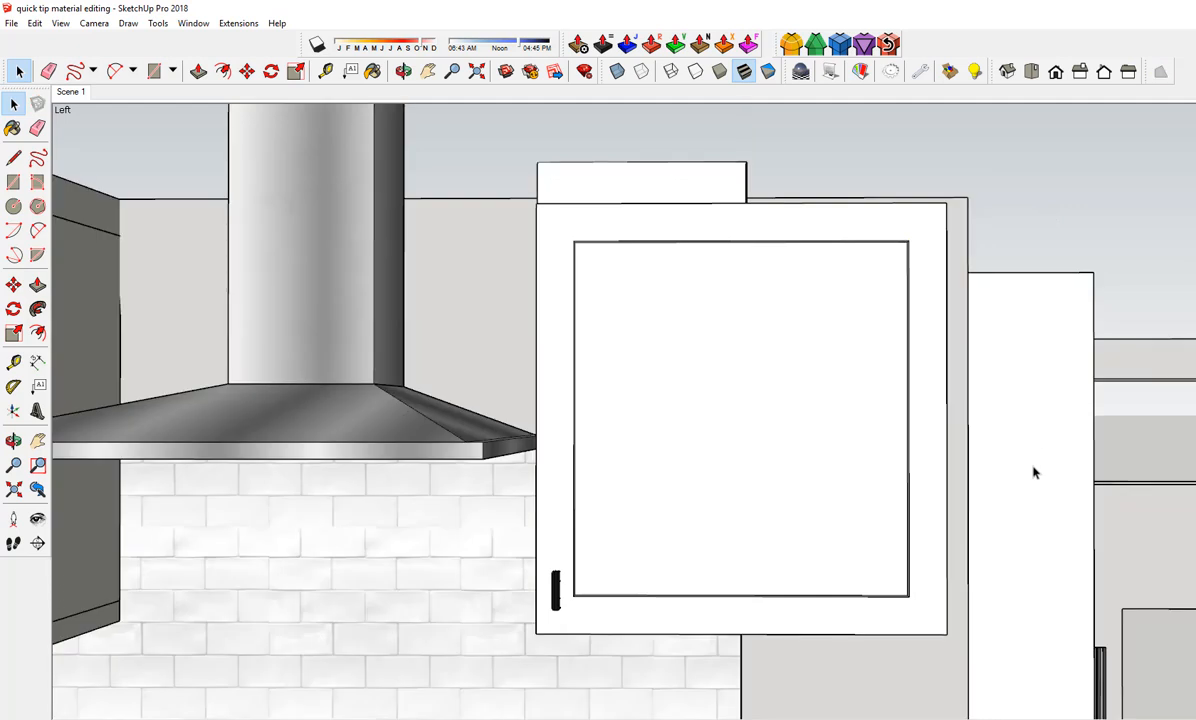
{"action": "scroll", "coordinate": [1034, 473], "scroll_direction": "down", "scroll_amount": 2}
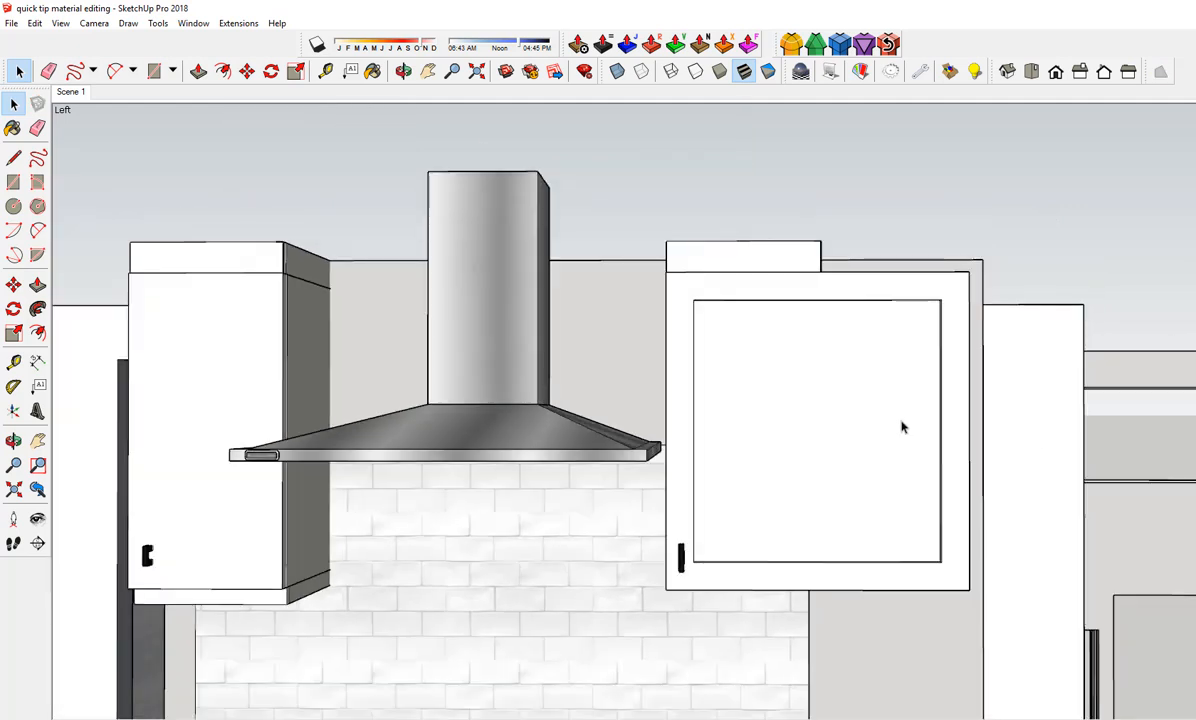